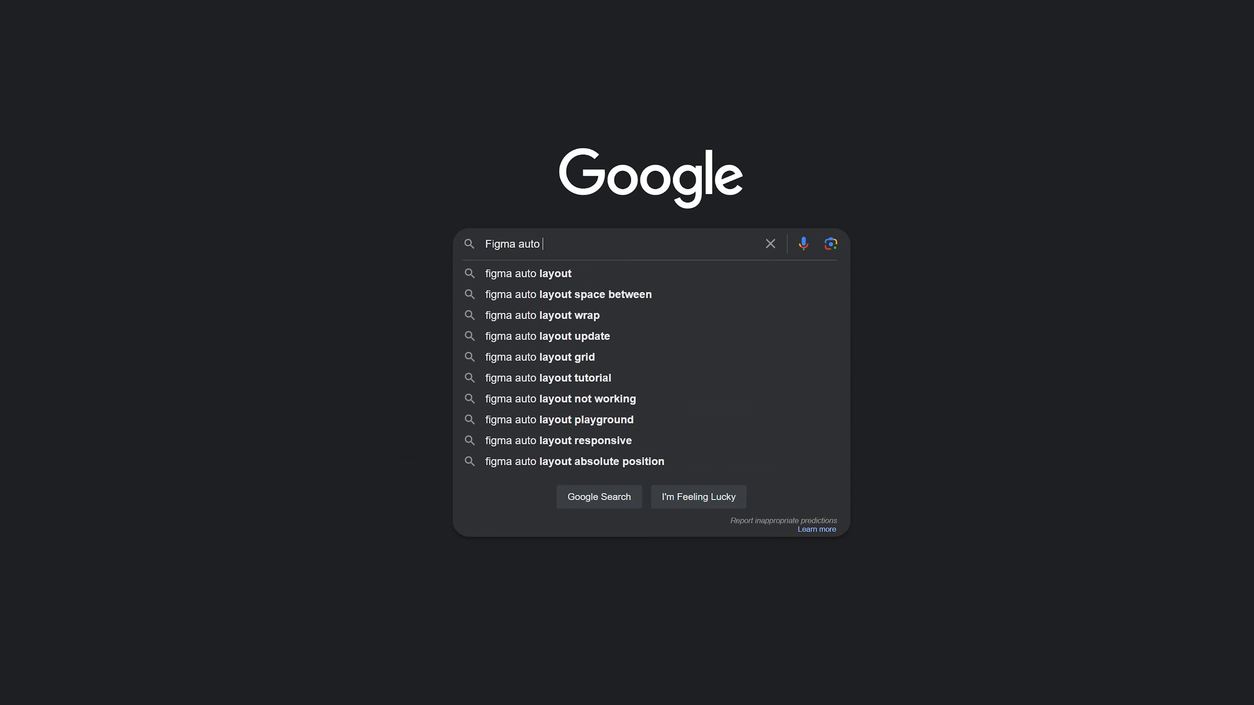
- Search Google for "Figma auto layout reddit" and browse the discussion results
text(it)
key(Return)
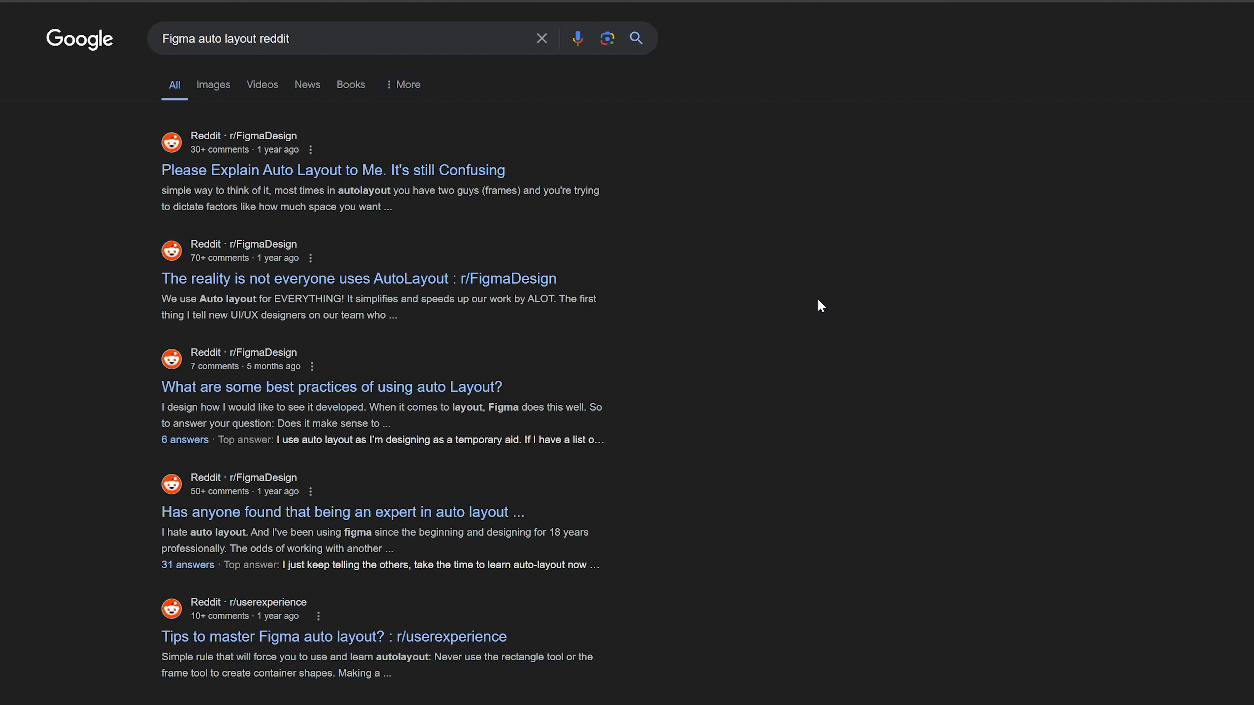
scroll(414, 179, down, 10)
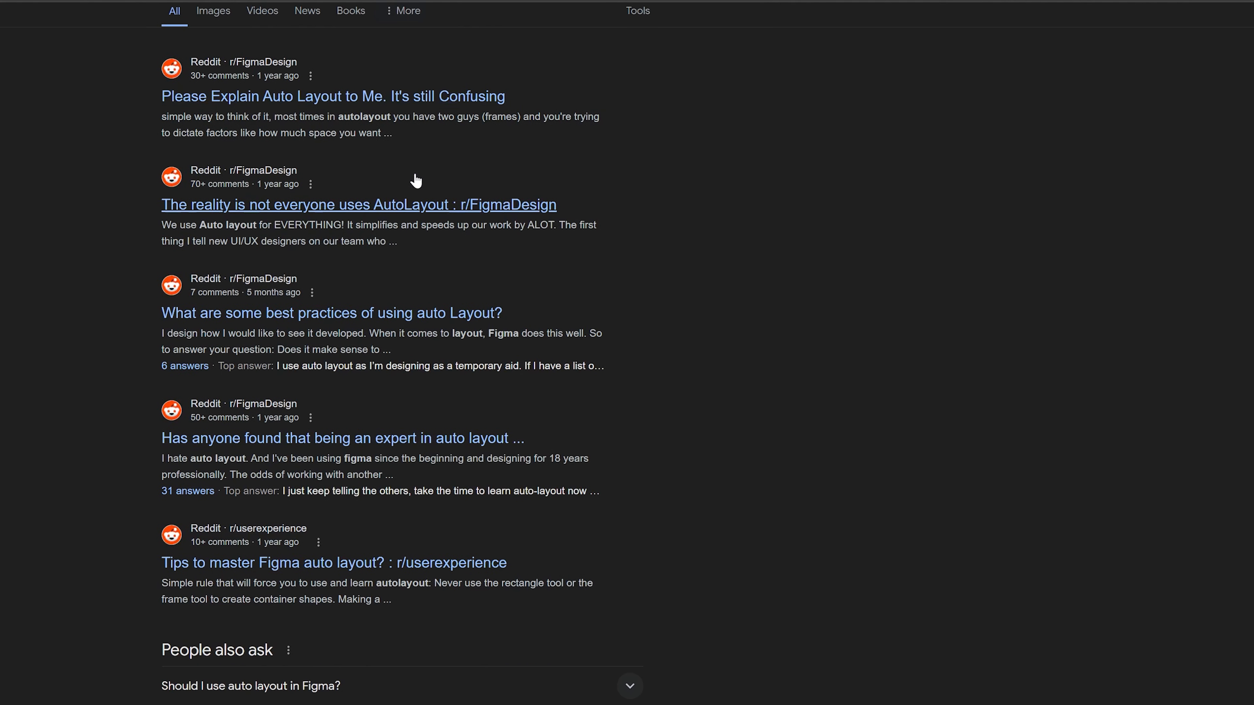
scroll(410, 200, down, 1)
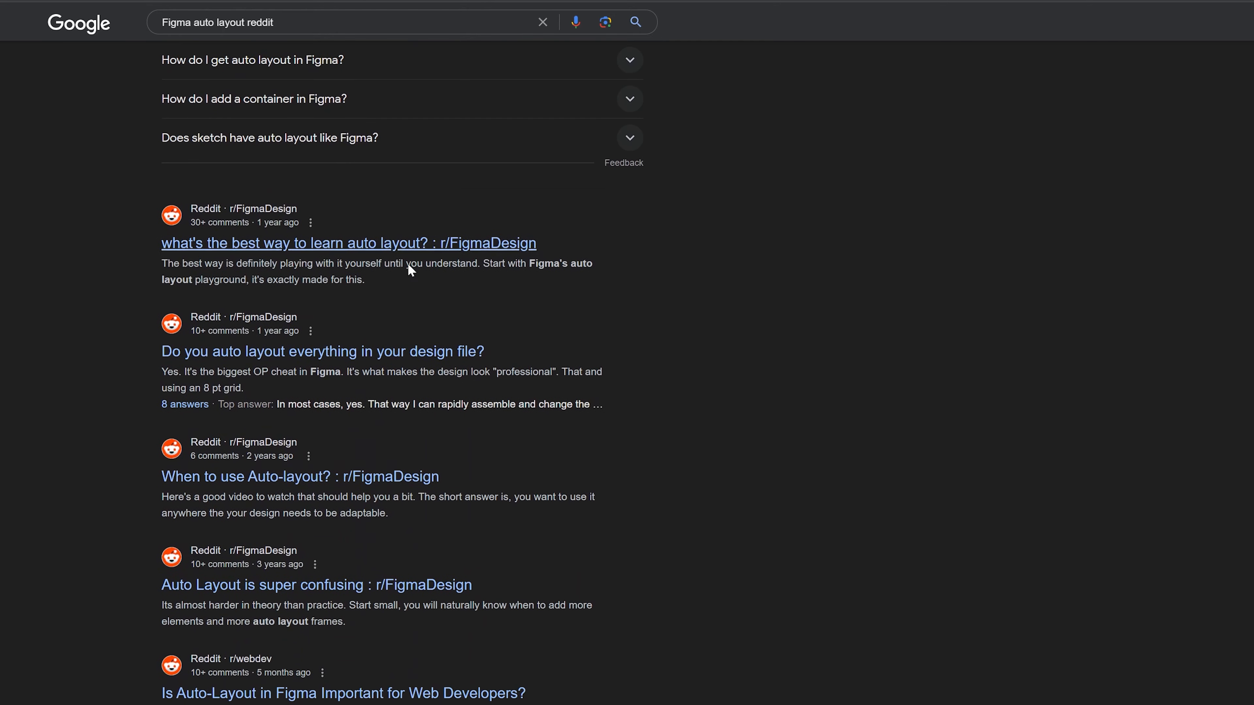
drag(503, 582, 141, 579)
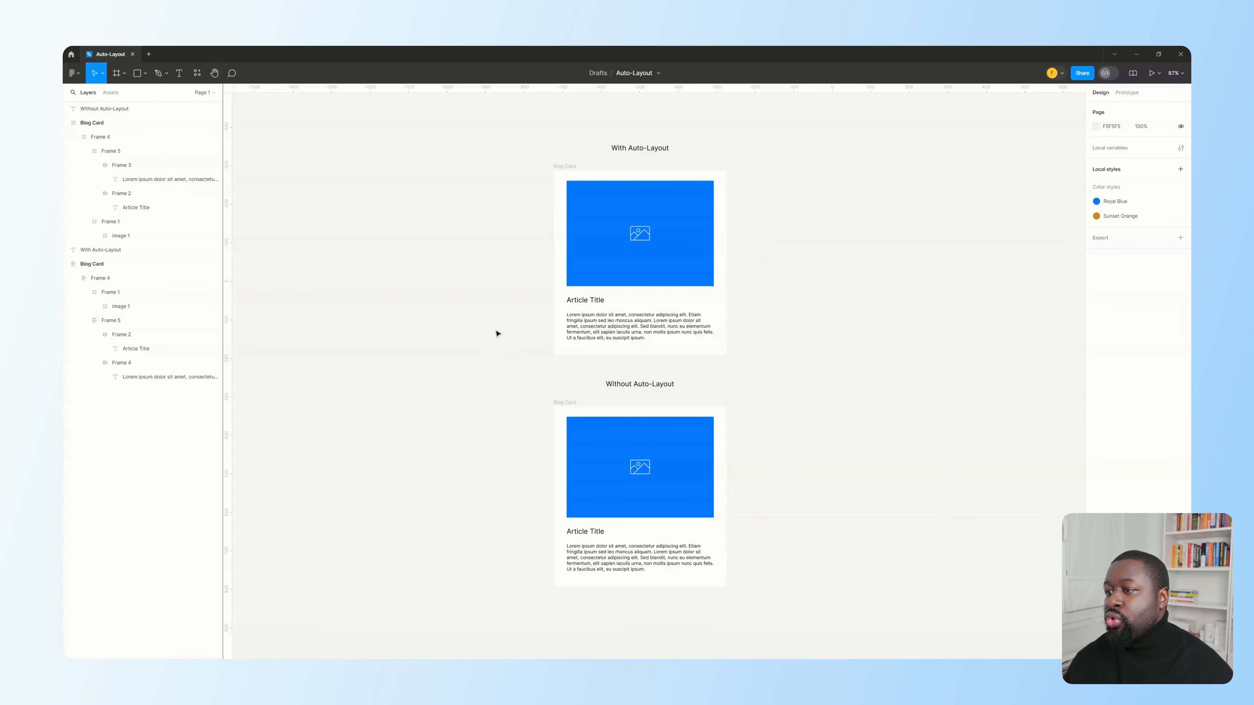
- Try resizing the Blog Card under Without Auto-Layout by its side and bottom edges
scroll(509, 353, down, 2)
click(558, 348)
click(559, 349)
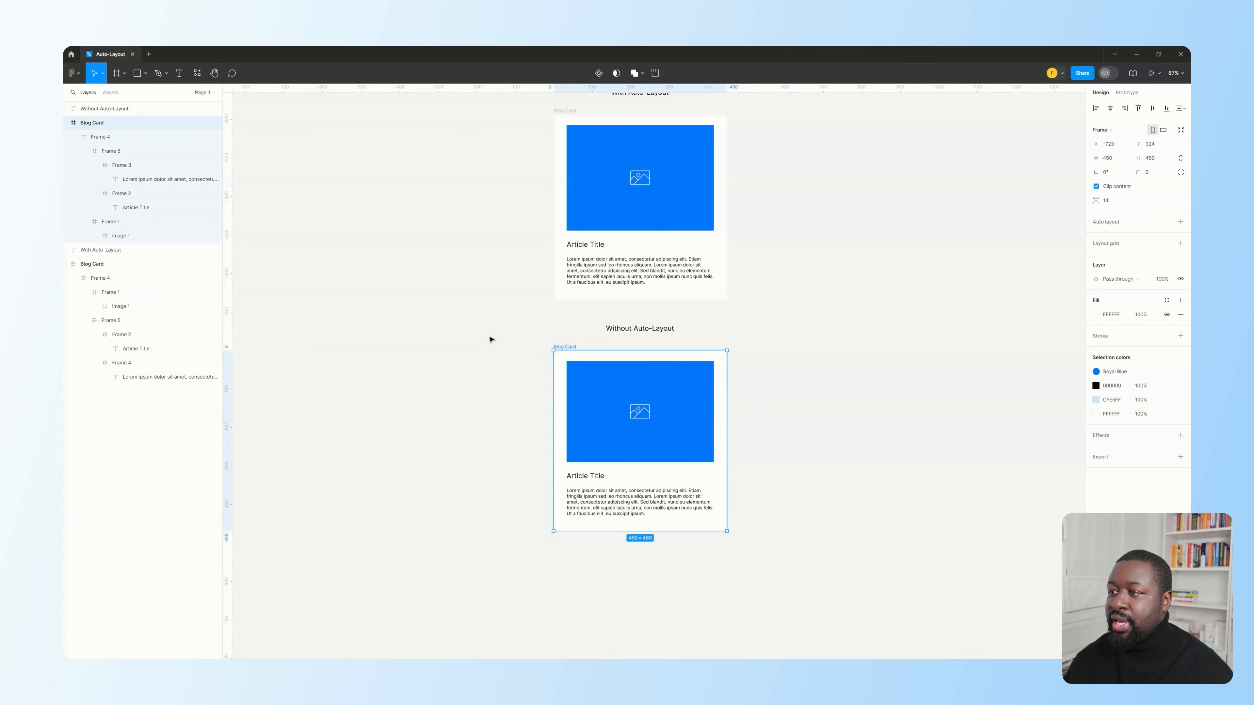
mouse_move(727, 421)
mouse_down()
mouse_move(976, 426)
mouse_move(622, 433)
mouse_move(848, 433)
mouse_move(728, 433)
mouse_up()
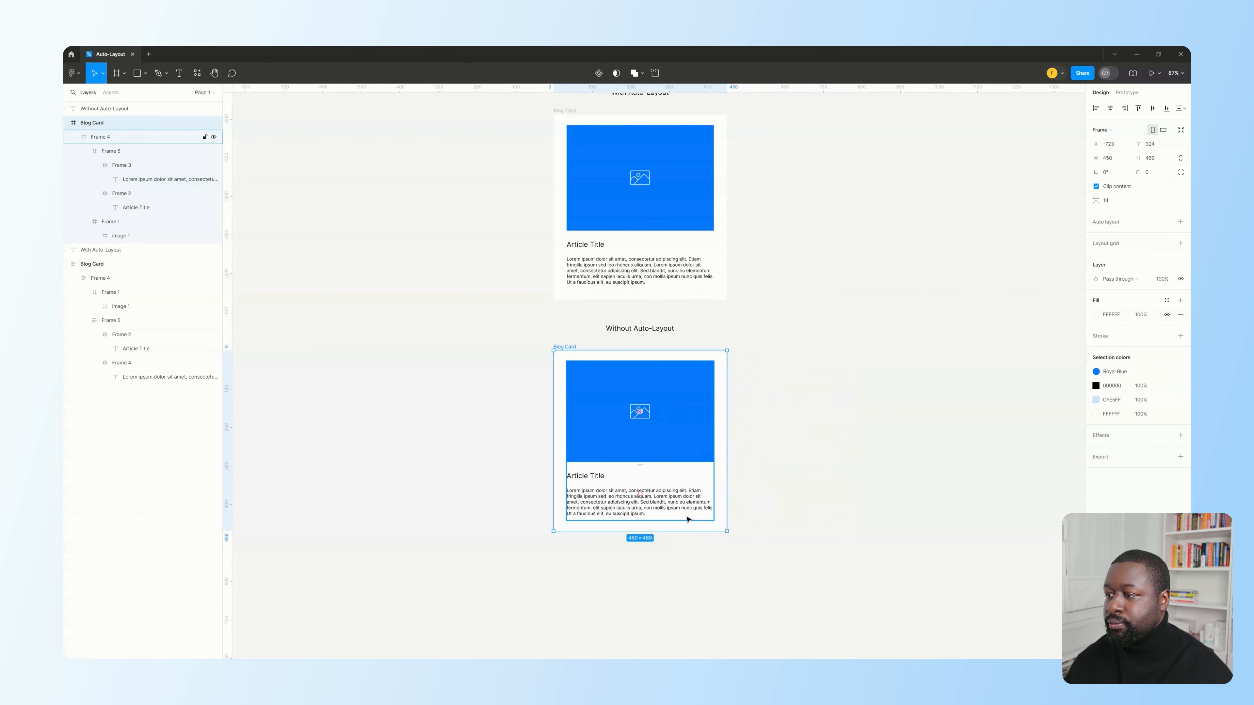
mouse_move(689, 531)
mouse_down()
mouse_move(689, 593)
mouse_move(696, 484)
mouse_move(700, 541)
mouse_move(699, 527)
mouse_up()
click(784, 420)
- Resize the Blog Card under With Auto-Layout by its side and bottom edges to test how its content adapts
scroll(776, 436, up, 3)
scroll(785, 420, up, 3)
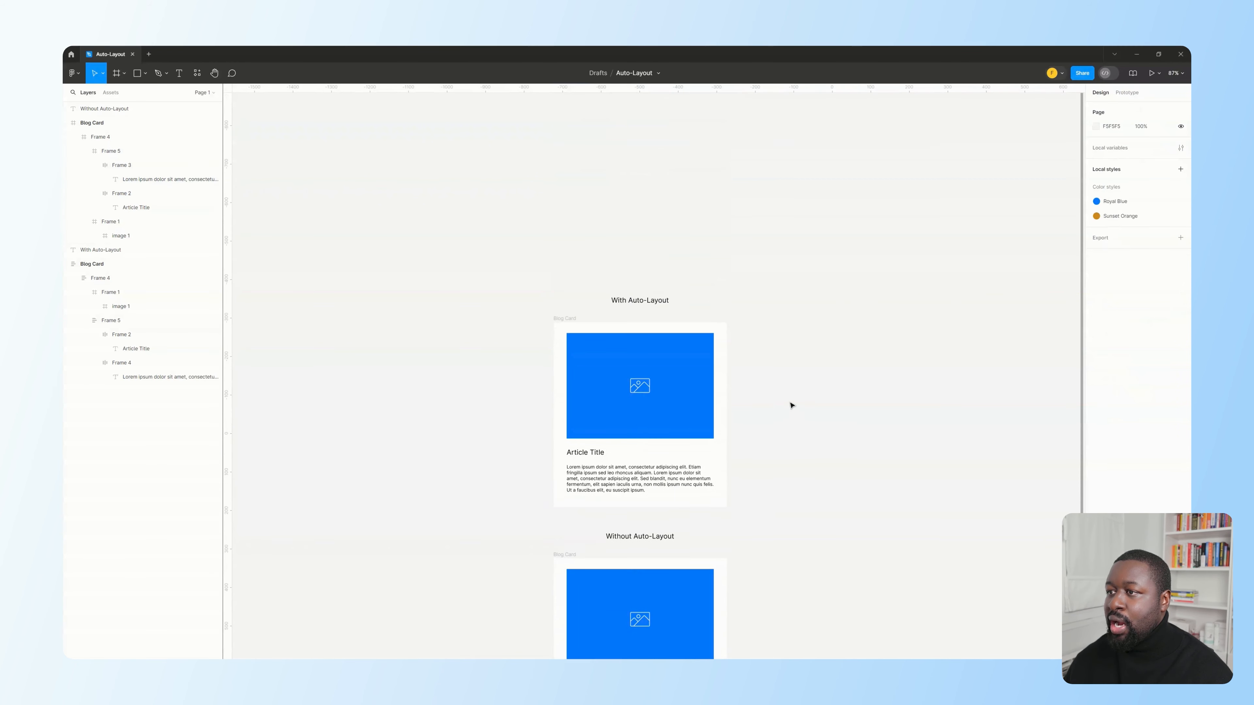
scroll(792, 406, down, 1)
click(700, 359)
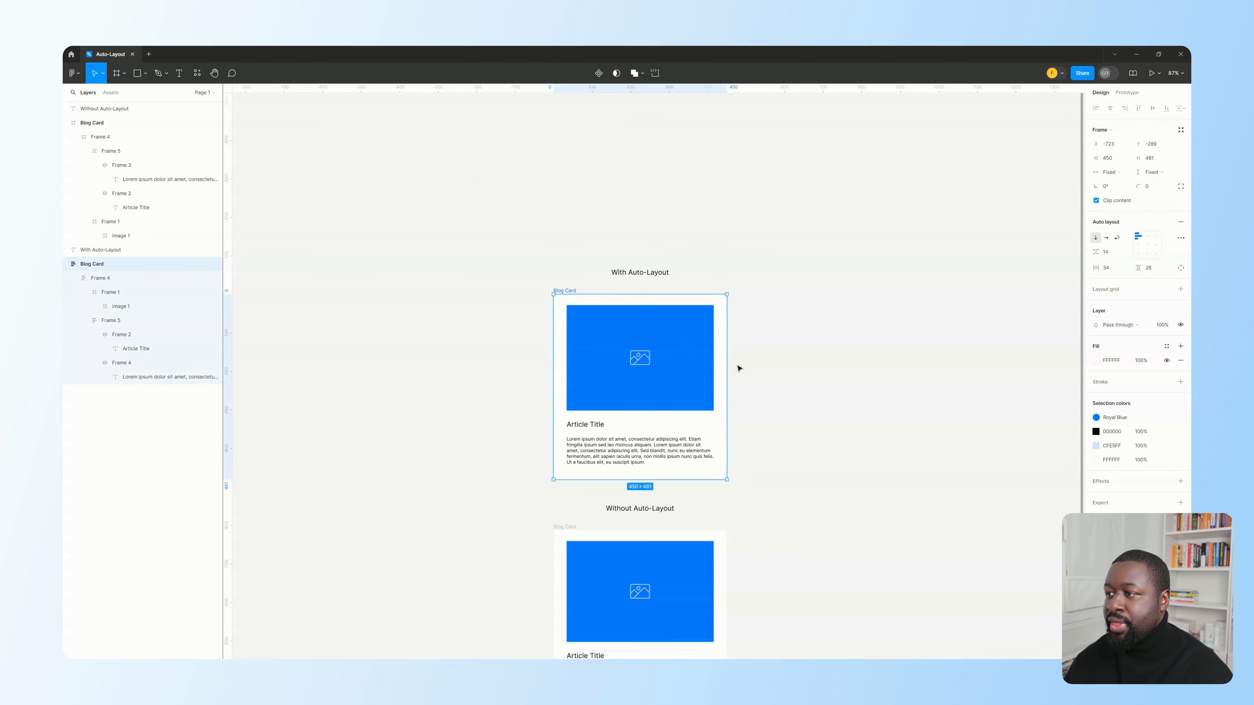
mouse_move(726, 364)
mouse_down()
mouse_move(998, 356)
mouse_move(670, 363)
mouse_move(813, 364)
mouse_move(727, 368)
mouse_up()
mouse_move(691, 481)
mouse_down()
mouse_move(691, 513)
mouse_move(699, 457)
mouse_move(701, 491)
mouse_up()
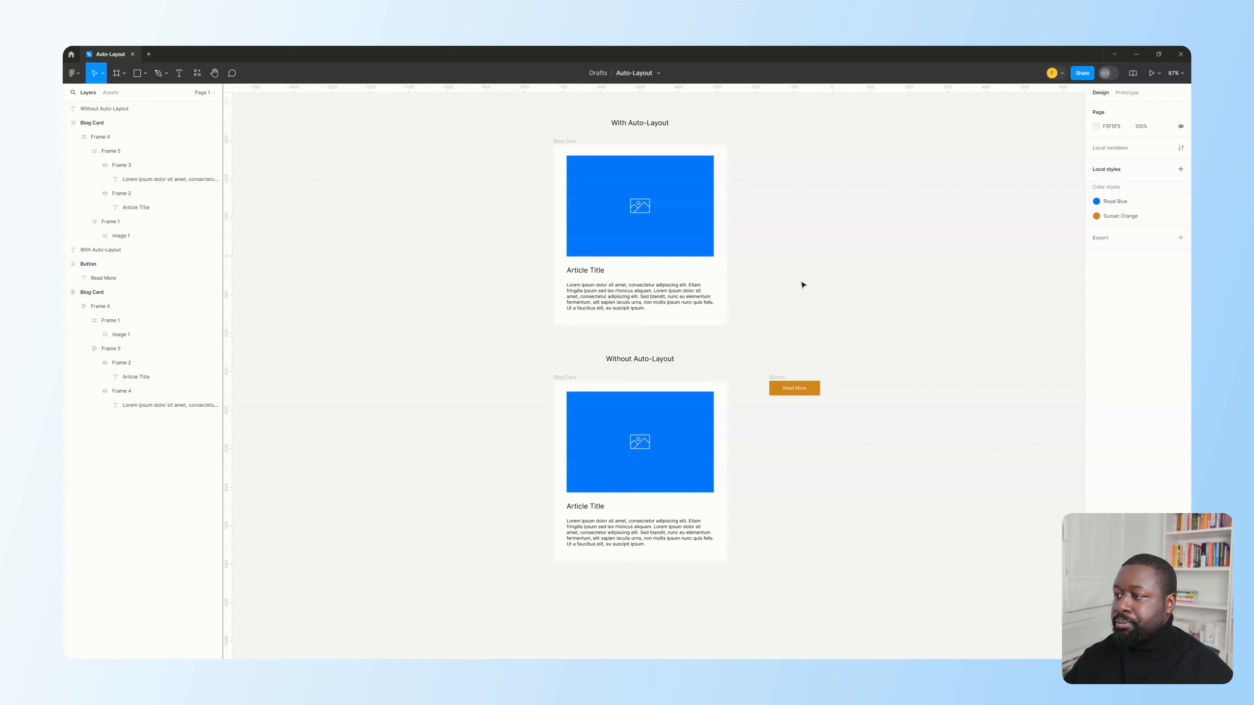
- Move the Read More button into the Without Auto-Layout Blog Card, just below its paragraph text
drag(781, 389, 779, 401)
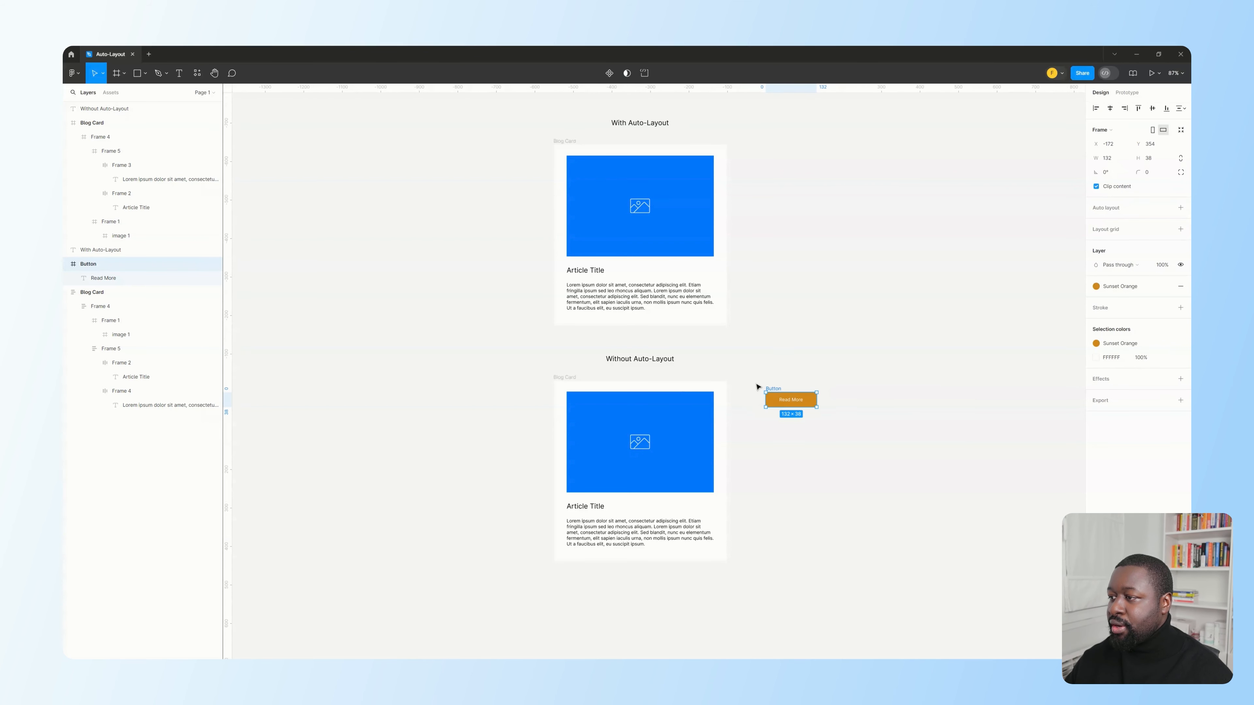
click(759, 380)
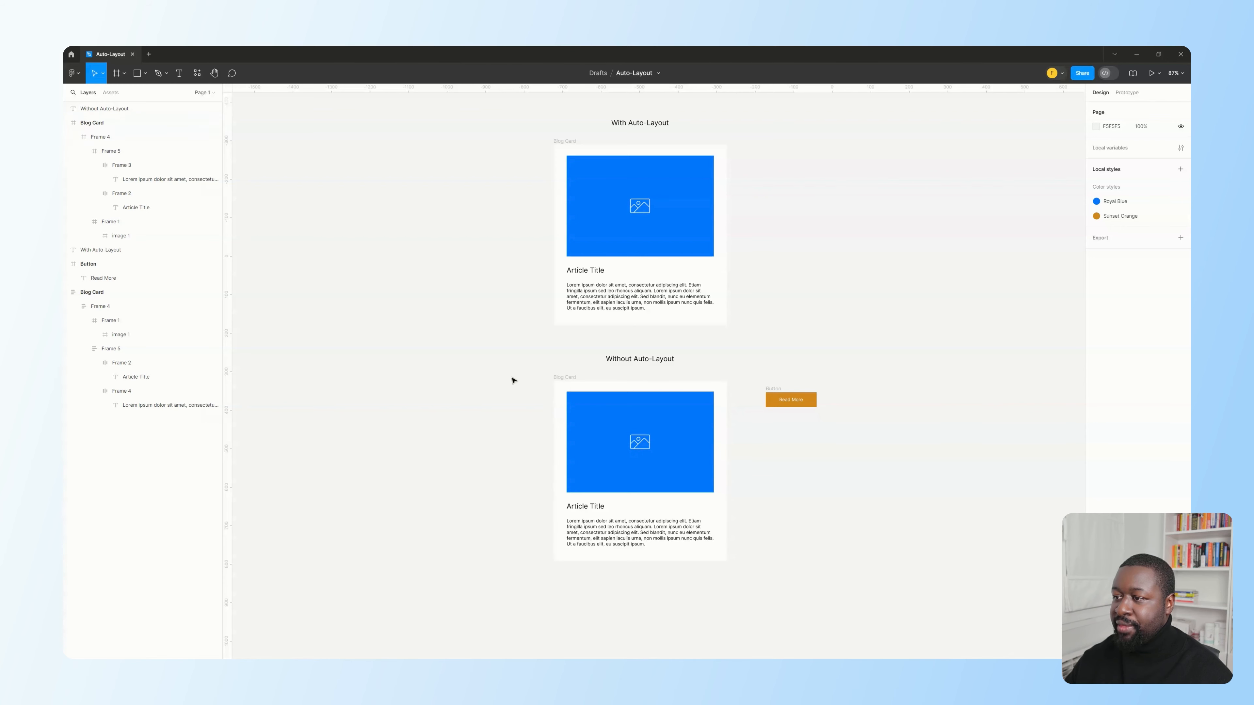
drag(776, 398, 612, 557)
click(548, 358)
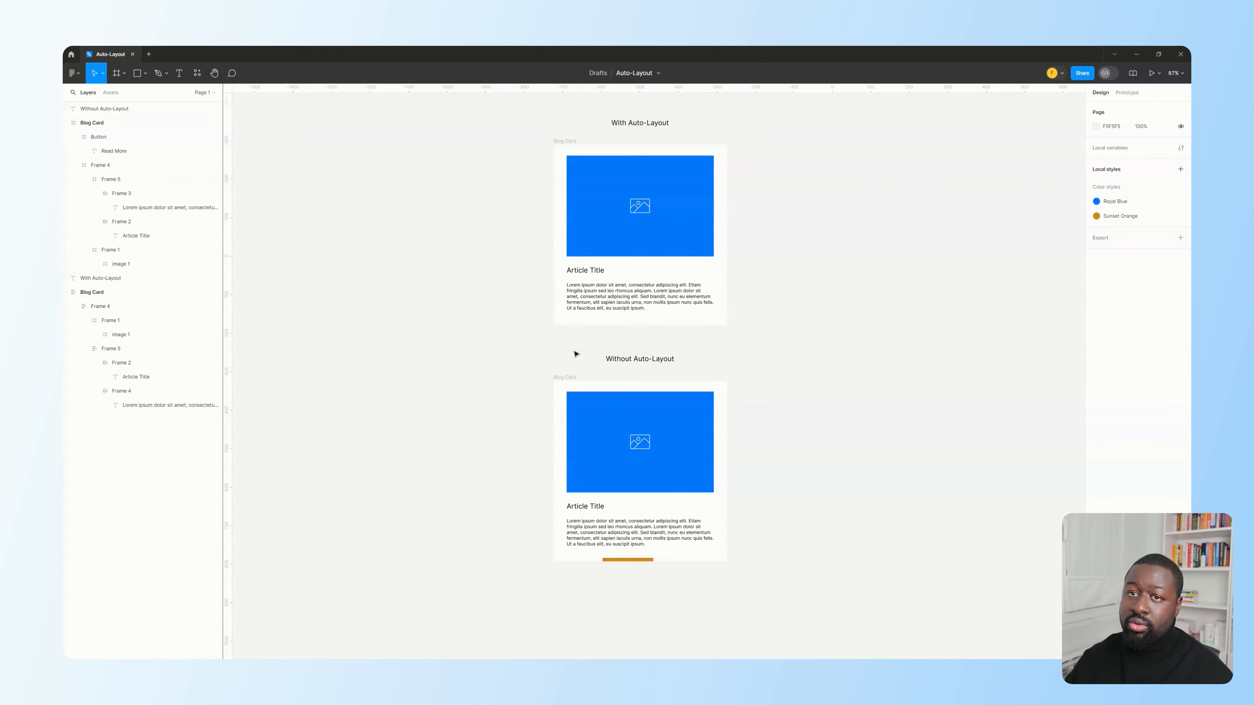
- Extend the Without Auto-Layout Blog Card downward to a height of 526 so the button fits inside
scroll(583, 326, down, 2)
click(590, 305)
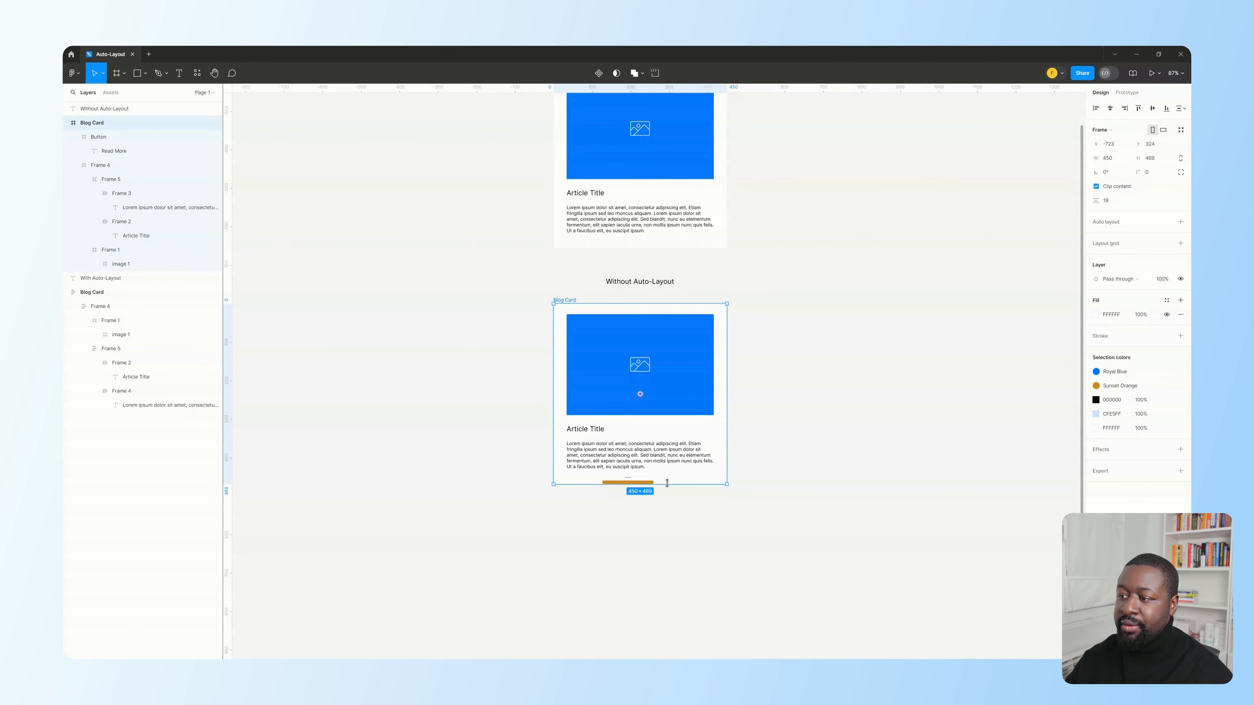
drag(667, 484, 667, 506)
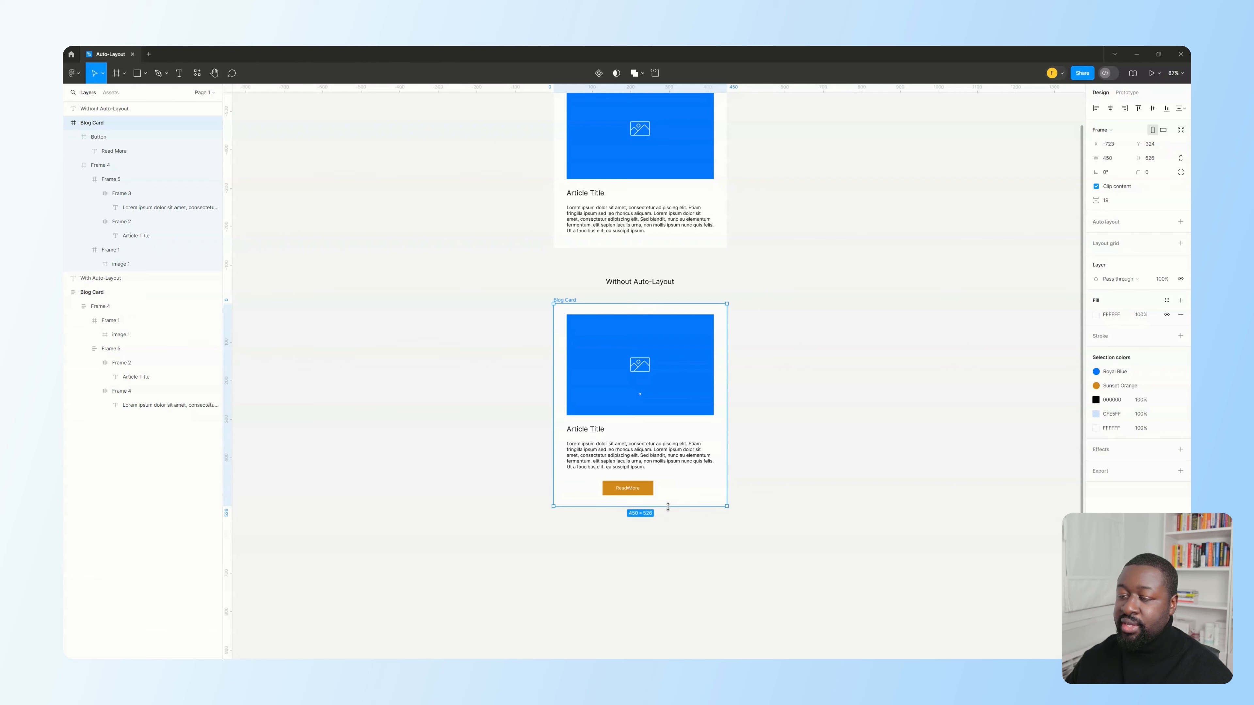
click(759, 492)
- Align the Read More button with the left edge of the card's title and paragraph
click(648, 489)
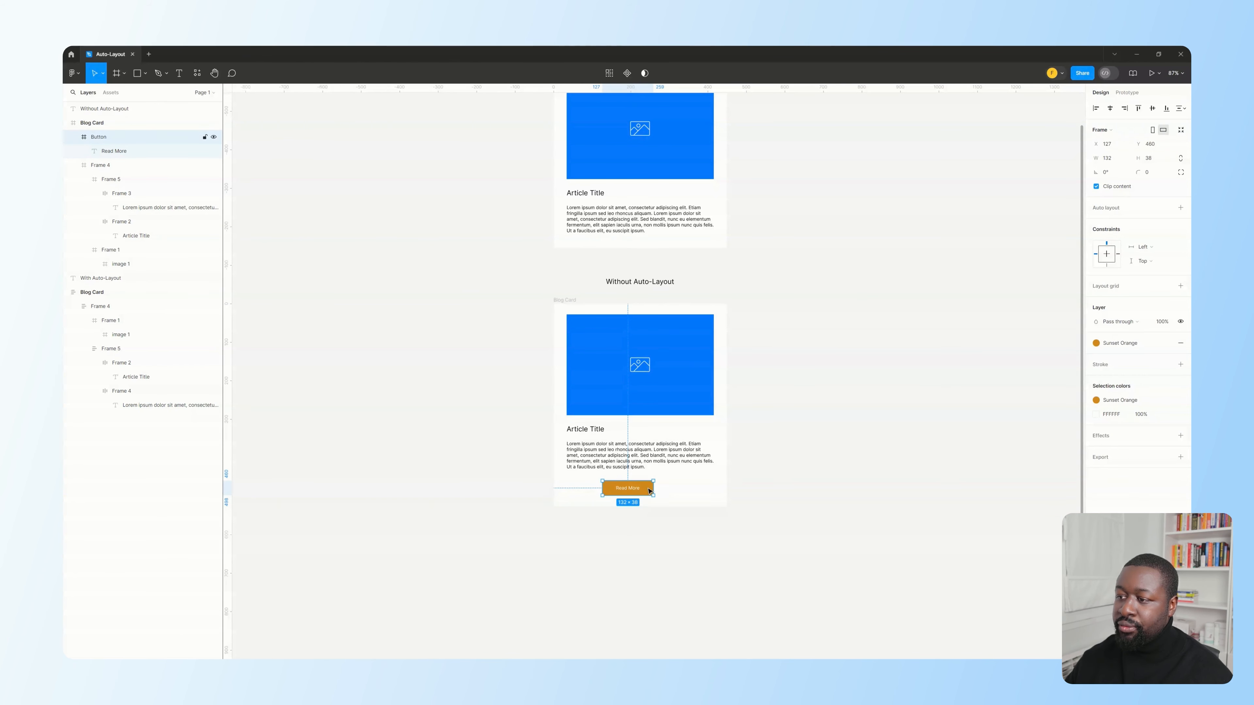
drag(649, 490, 612, 491)
click(803, 483)
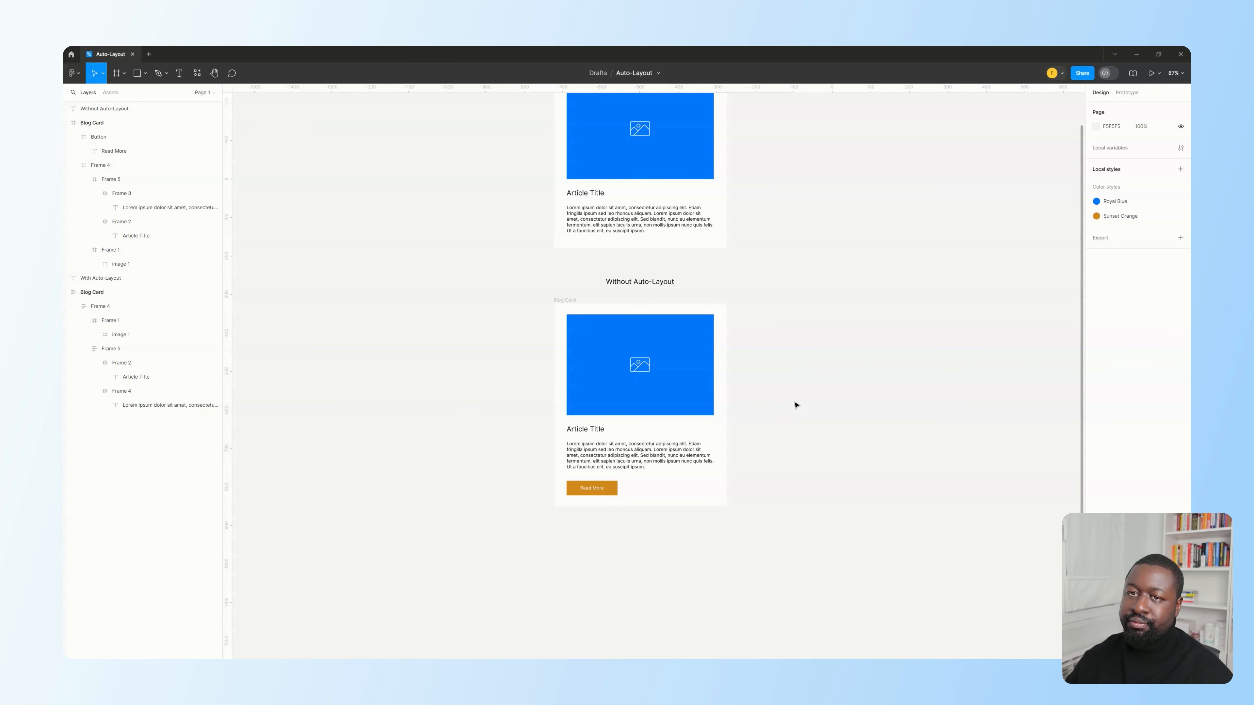
- Try resizing the Without Auto-Layout Blog Card to 347 × 573, and undo the resize
click(568, 299)
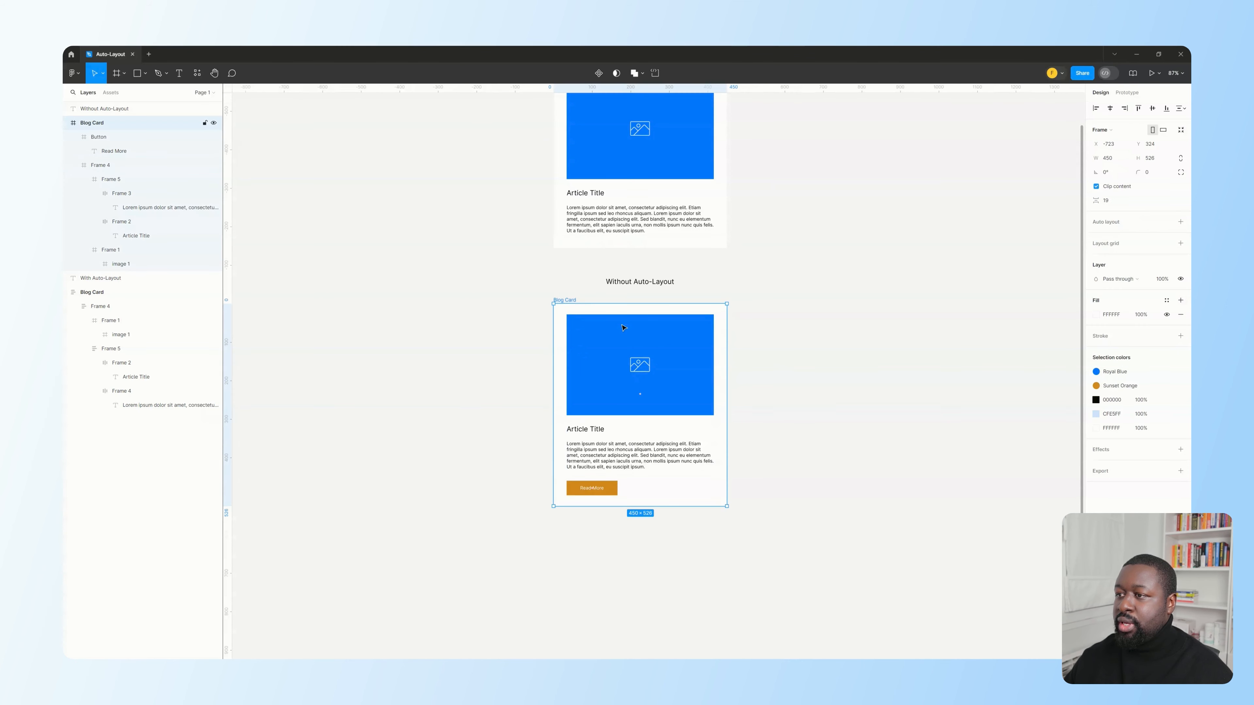
drag(728, 376, 688, 378)
drag(635, 506, 664, 524)
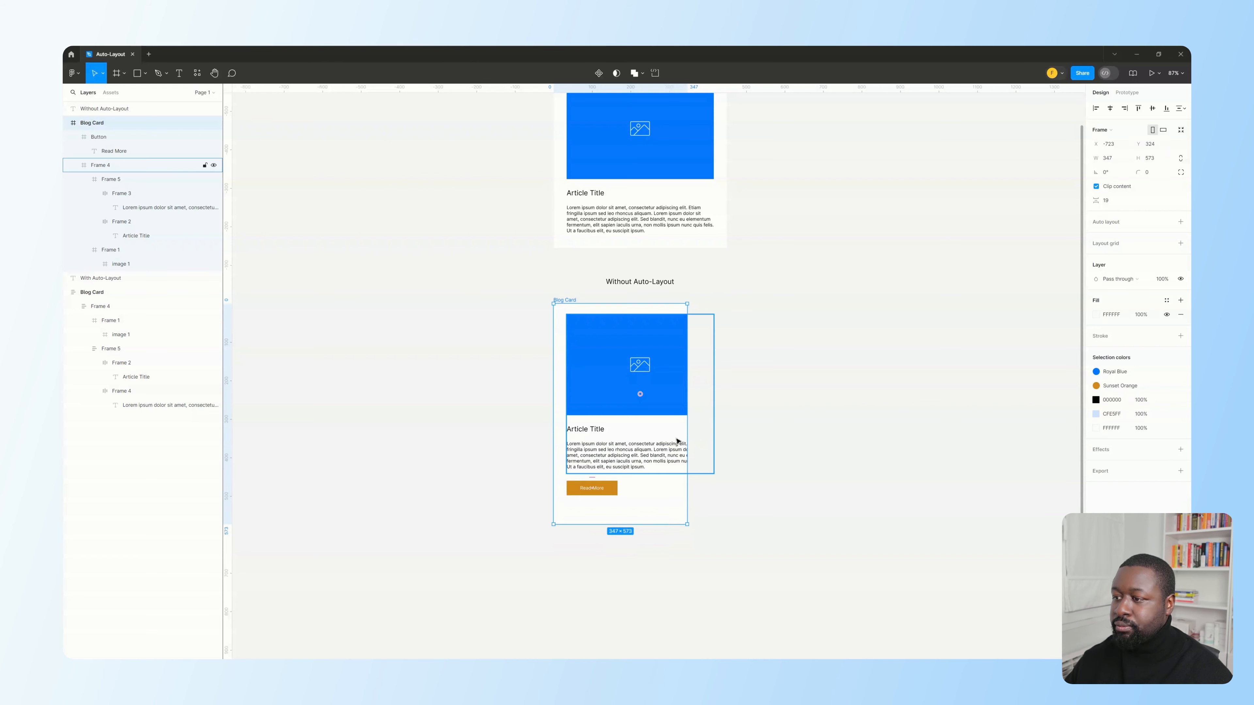
key(ctrl+z)
- Move the Read More button out of the Without Auto-Layout card onto the empty canvas beside the cards
click(592, 488)
drag(592, 488, 831, 315)
scroll(849, 363, up, 3)
click(885, 445)
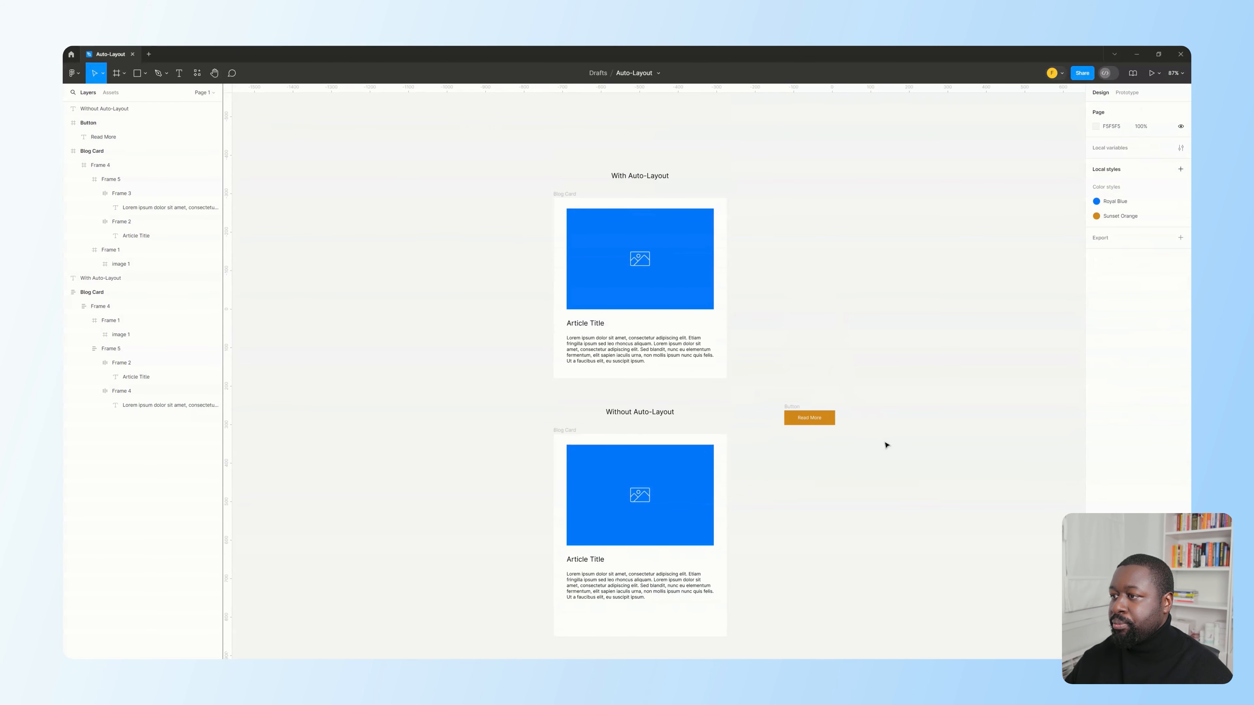
- Insert the Read More button into the With Auto-Layout Blog Card below the paragraph text
click(798, 407)
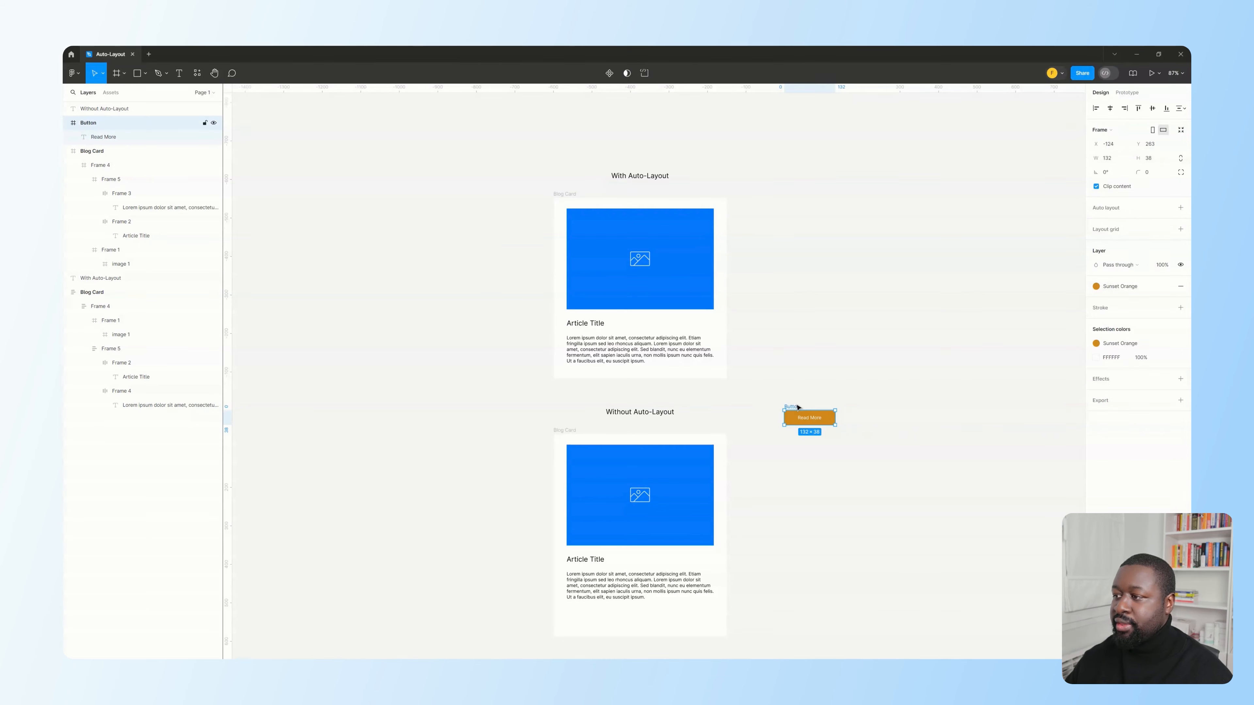
drag(789, 406, 642, 371)
click(827, 380)
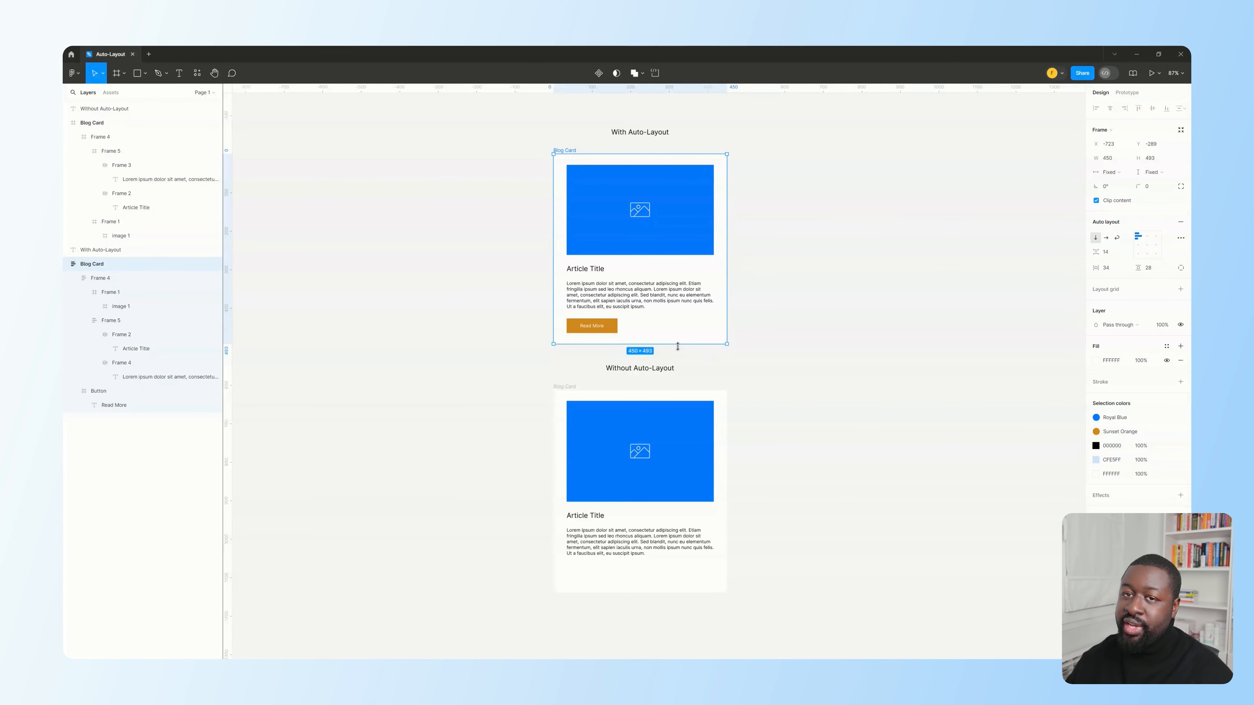
- Resize the With Auto-Layout Blog Card in height and width to test how its image, text and button adapt
drag(678, 347, 682, 320)
mouse_move(727, 275)
mouse_down()
mouse_move(839, 274)
mouse_move(705, 274)
mouse_up()
drag(671, 323, 727, 291)
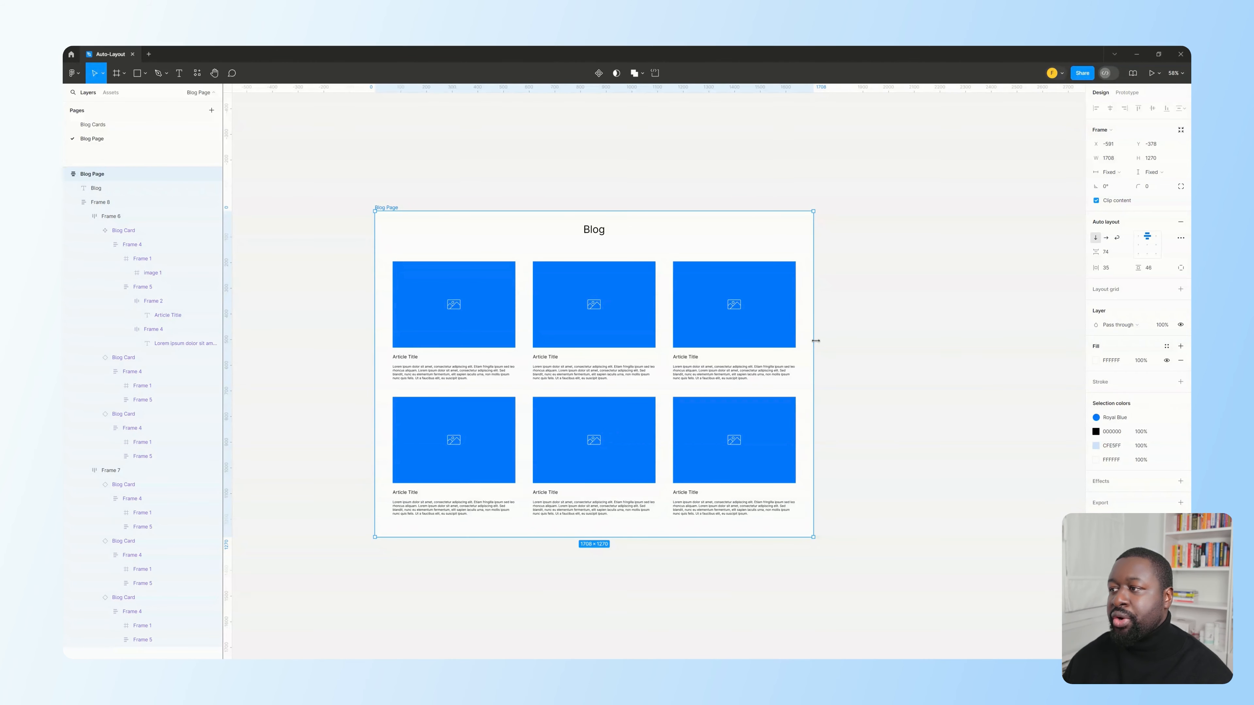
- Resize the Blog Page frame in width and height to test how its grid of blog cards adapts
click(841, 344)
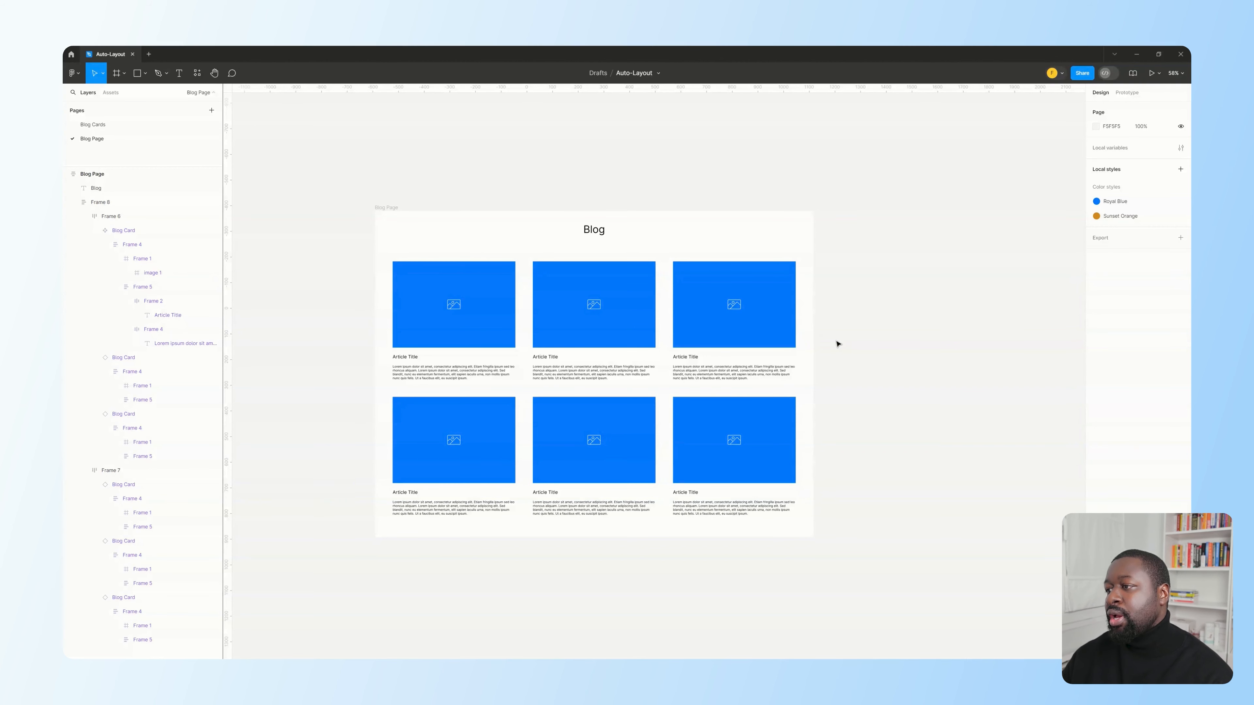
click(808, 324)
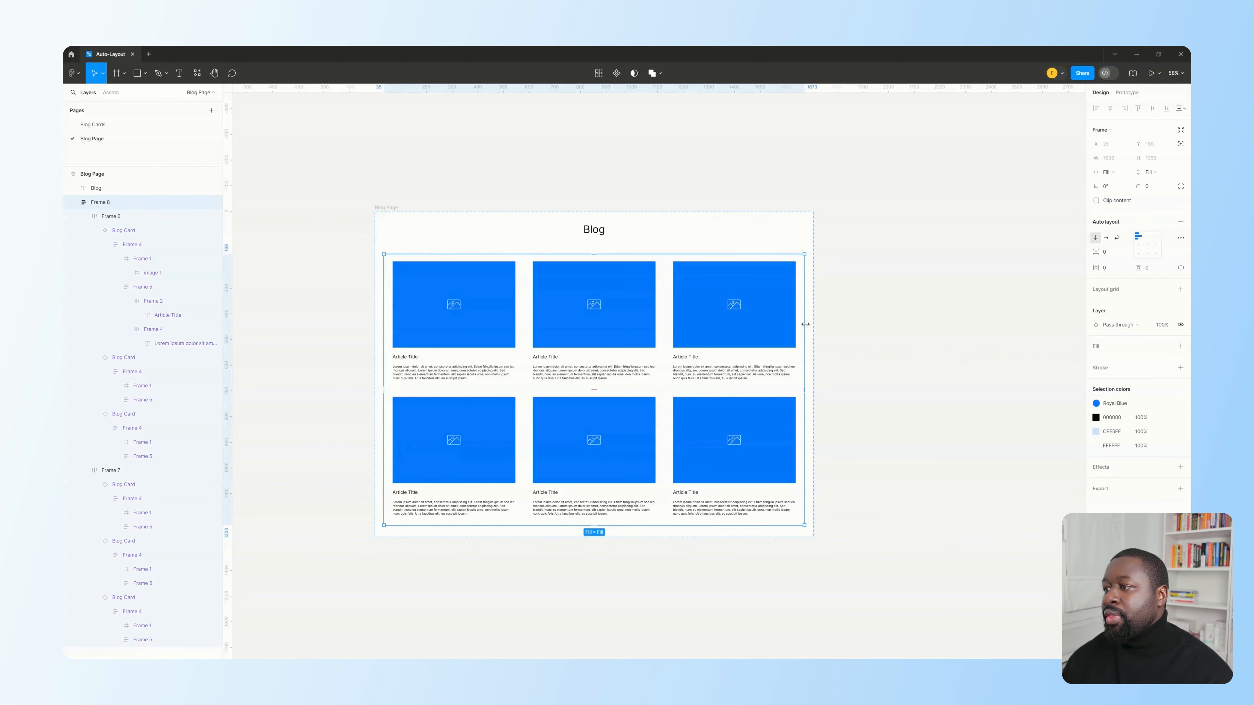
mouse_move(813, 316)
mouse_down()
mouse_move(667, 330)
mouse_move(832, 326)
mouse_up()
drag(745, 537, 746, 581)
mouse_move(833, 381)
mouse_down()
mouse_move(877, 381)
mouse_move(747, 381)
mouse_move(823, 381)
mouse_up()
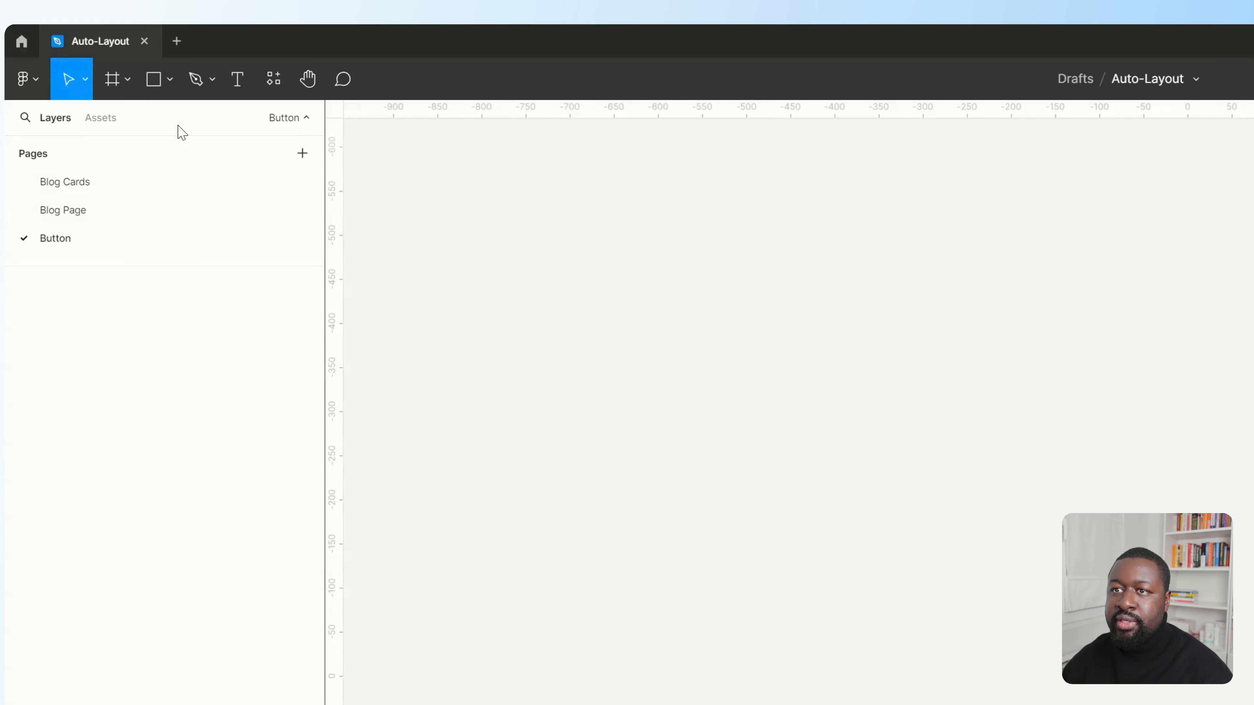
- Draw a frame about 405 × 99 on the empty Button page
click(127, 81)
click(131, 126)
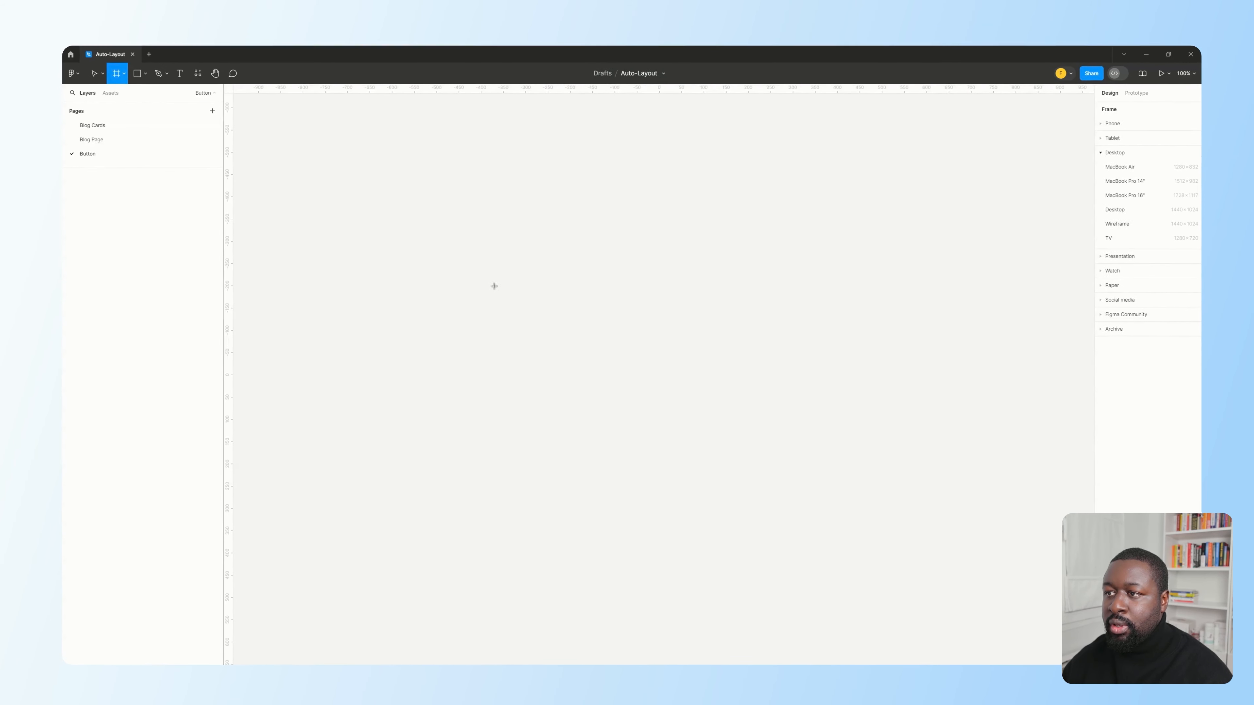
drag(862, 488, 1218, 555)
drag(669, 317, 671, 327)
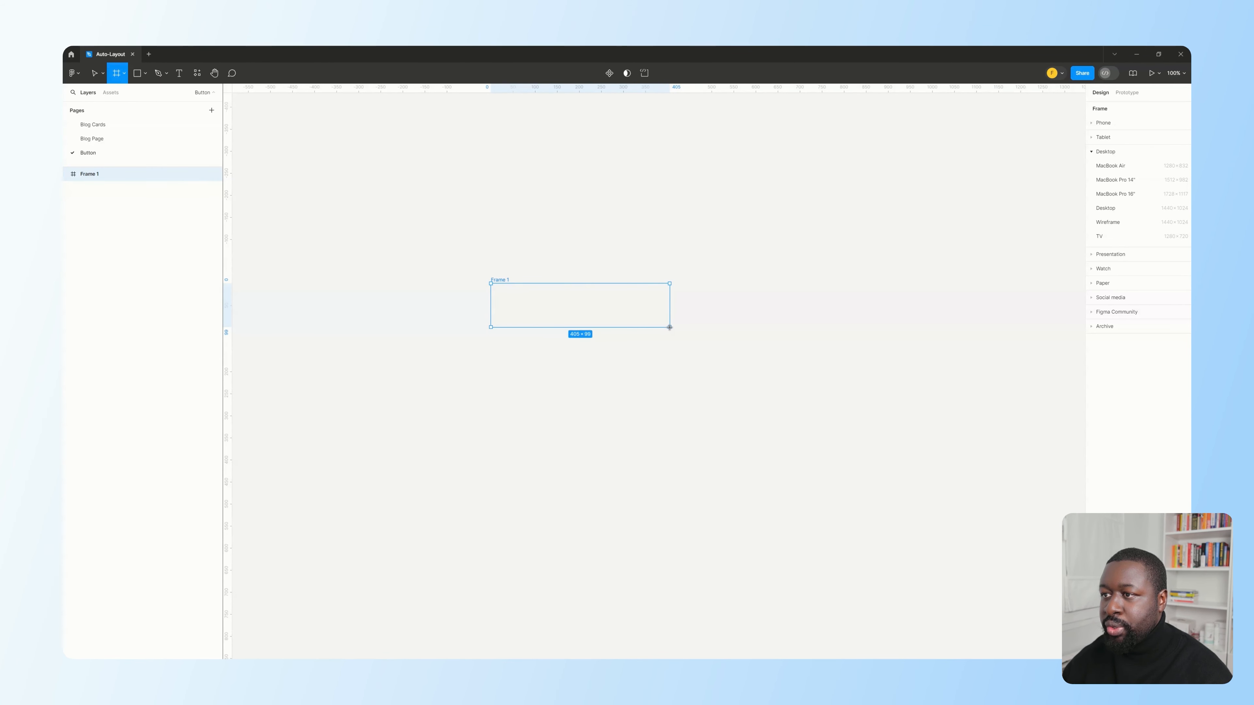
- Fill the frame with the Royal Blue colour style and set its corner radius to 100
click(1099, 302)
click(1027, 303)
click(1005, 359)
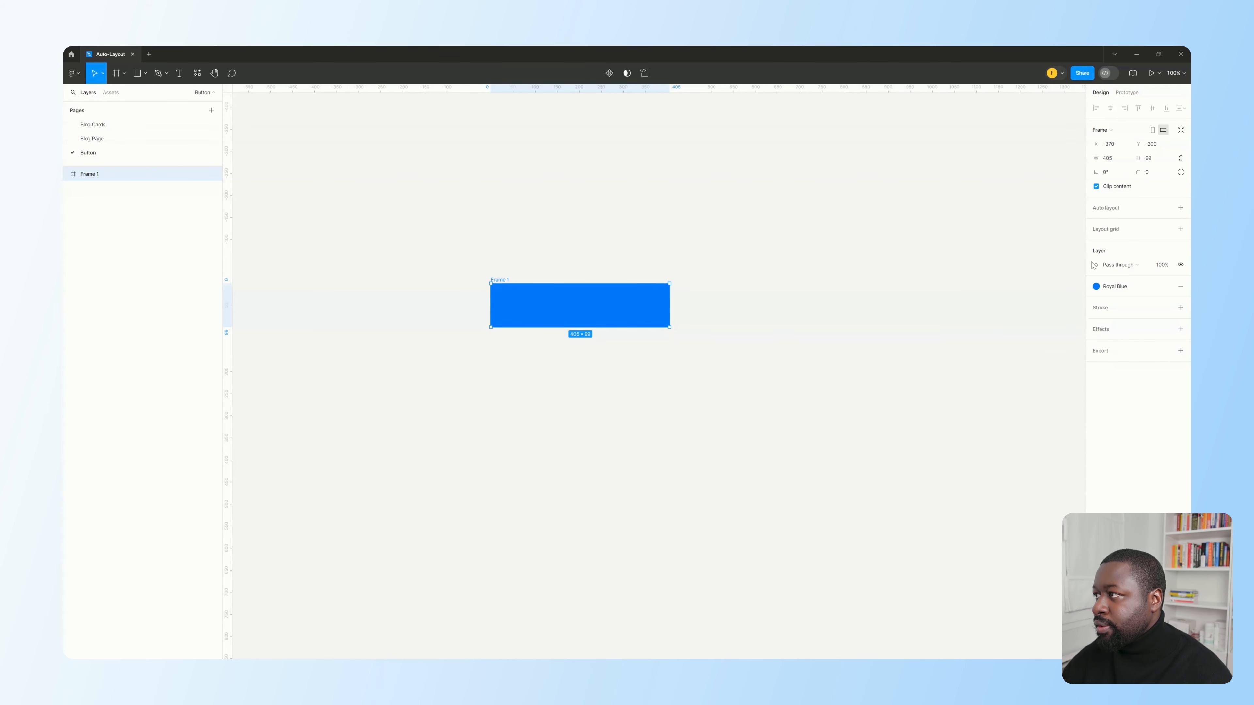
click(1156, 173)
text(100)
key(Return)
- Add the text "Button" inside the blue frame and centre it horizontally and vertically
click(178, 73)
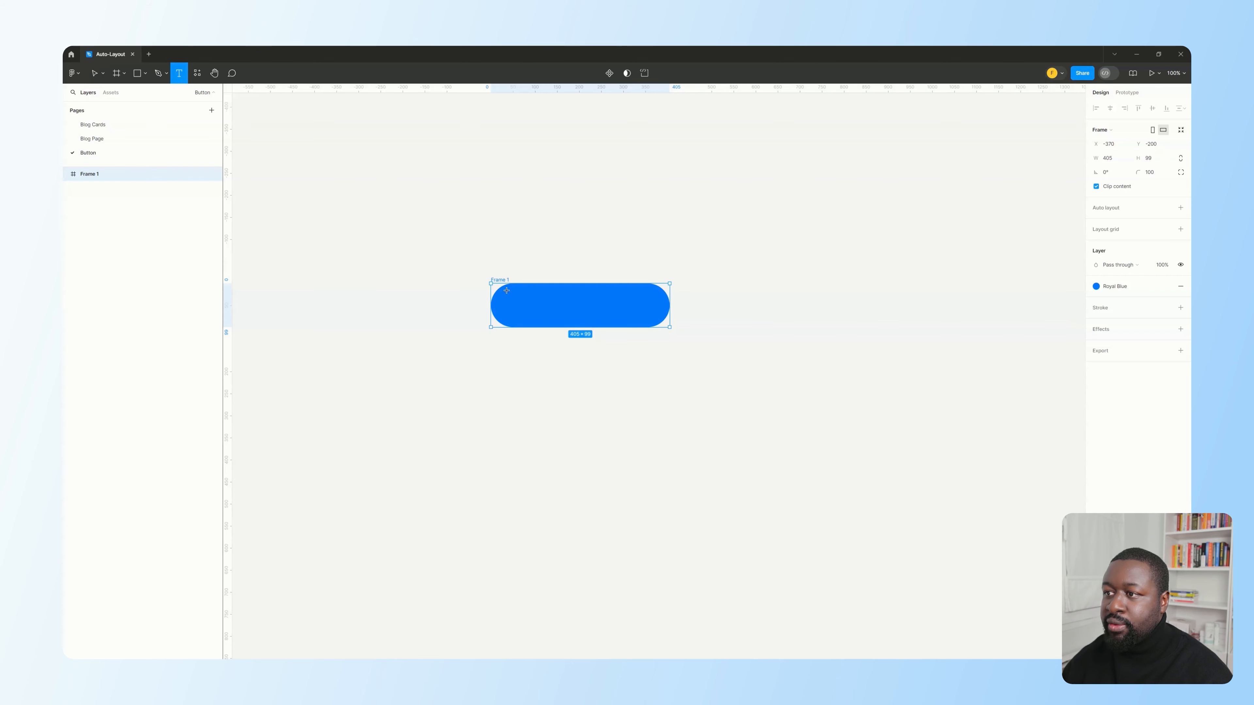
click(533, 308)
text(Button)
click(1110, 108)
click(1153, 108)
key(Escape)
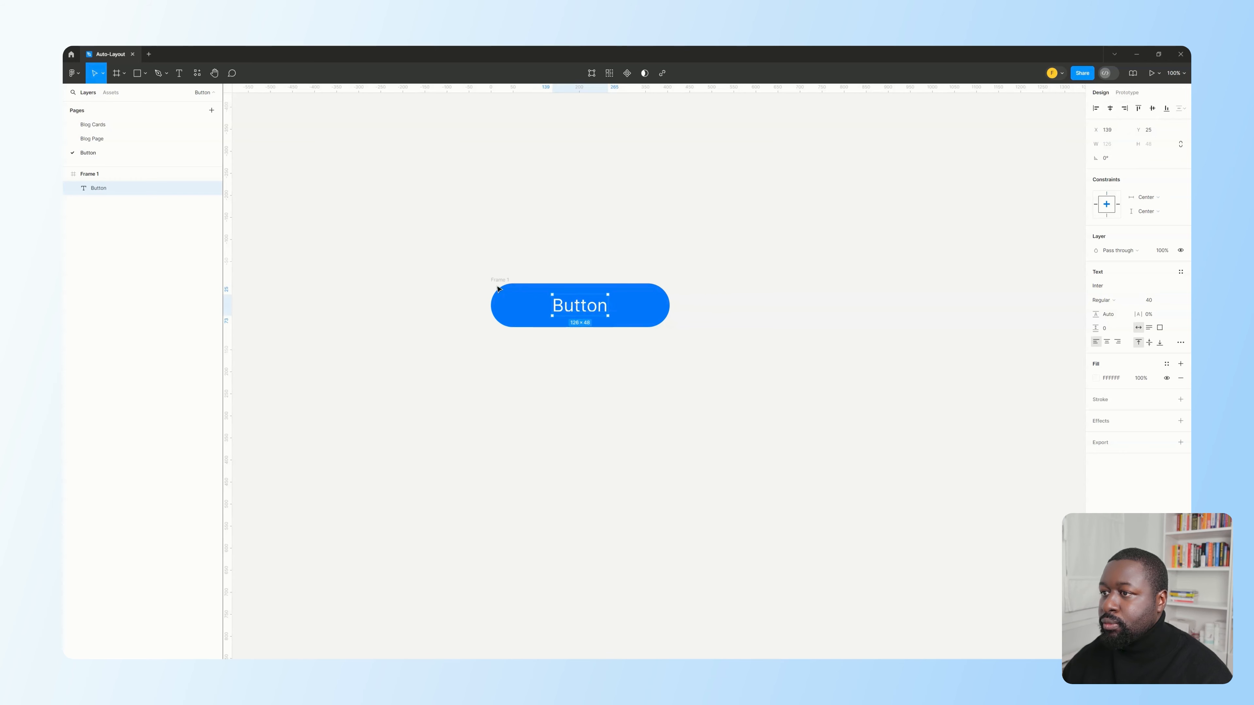
- Apply auto layout to the button frame and resize it by its side edge
click(501, 281)
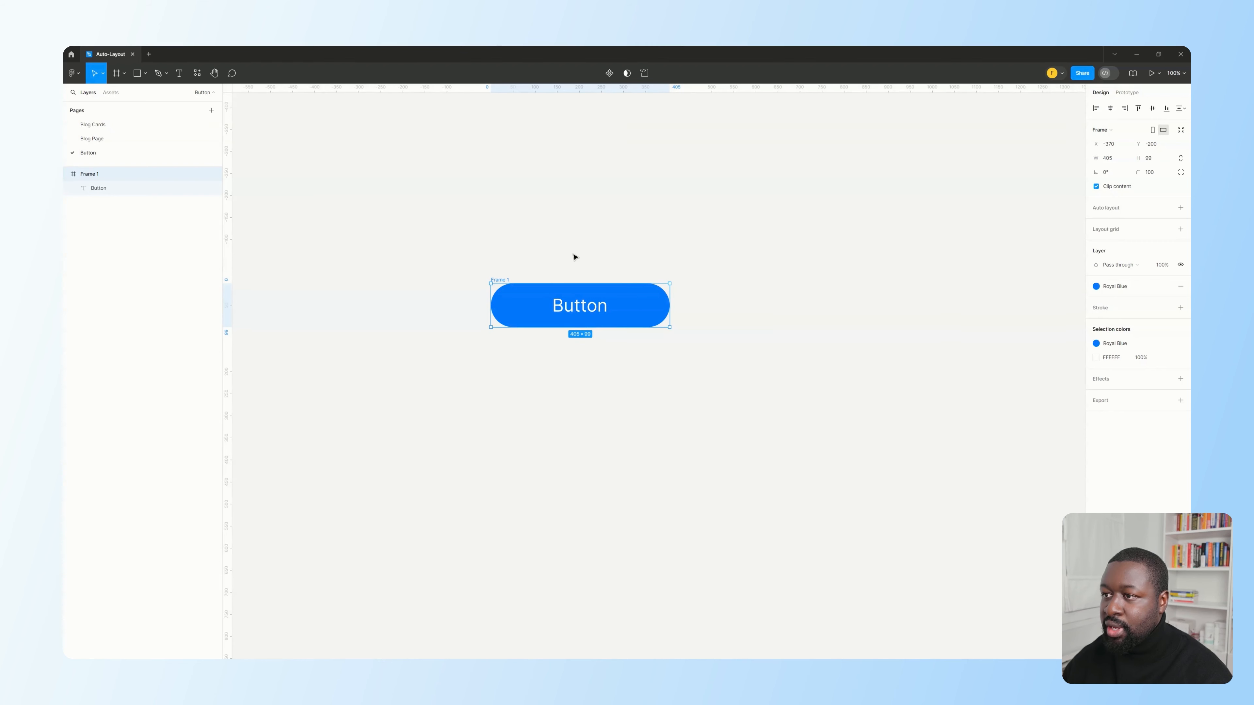
key(shift+a)
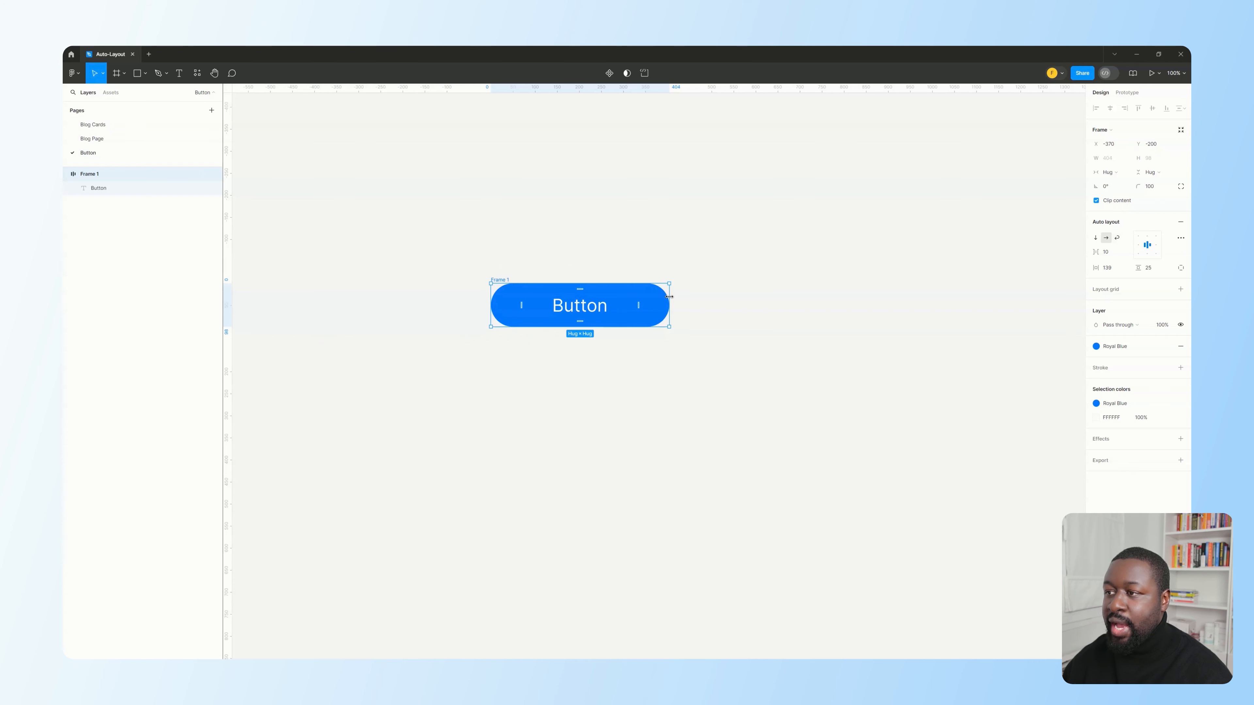
drag(669, 297, 617, 321)
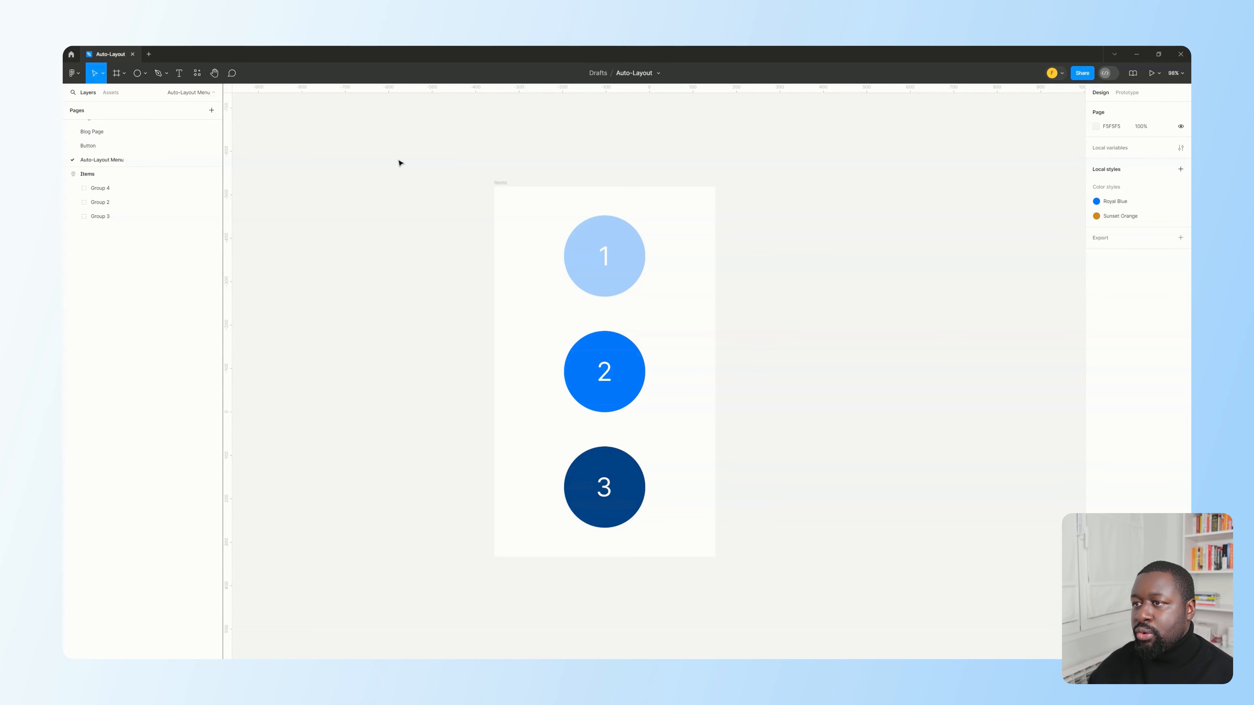
- Move circles 1, 2 and 3 together out of the Items frame under "Without Auto-Layout", placing them to the left of the frame
click(500, 183)
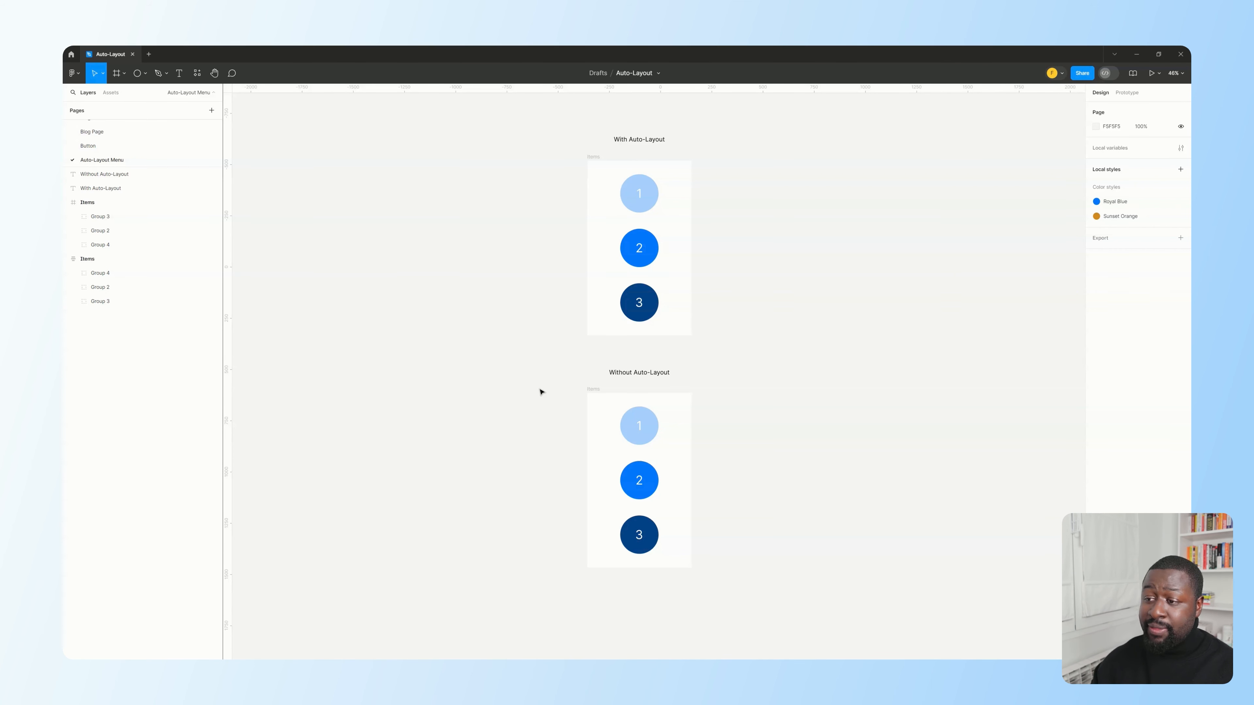
click(594, 389)
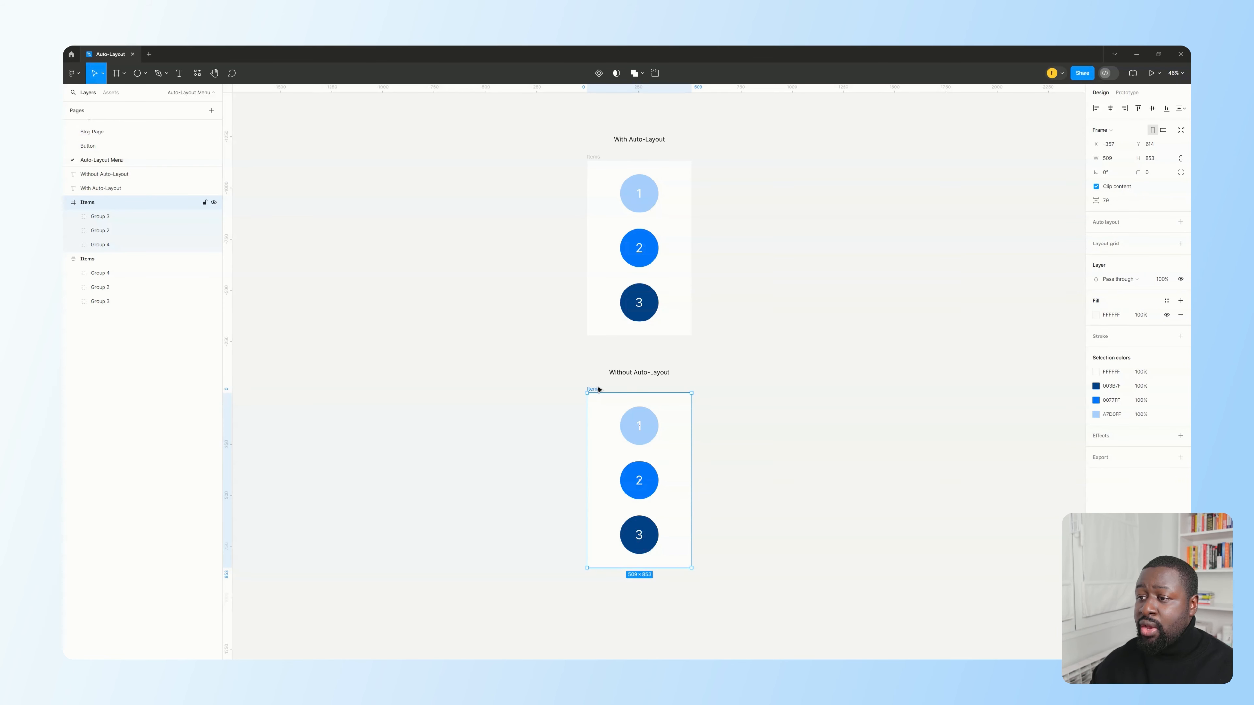
click(640, 480)
shift+click(651, 529)
shift+click(653, 441)
drag(652, 441, 556, 437)
- Switch the emptied Items frame to landscape orientation and place circles 1, 2 and 3 in a row inside it
click(594, 390)
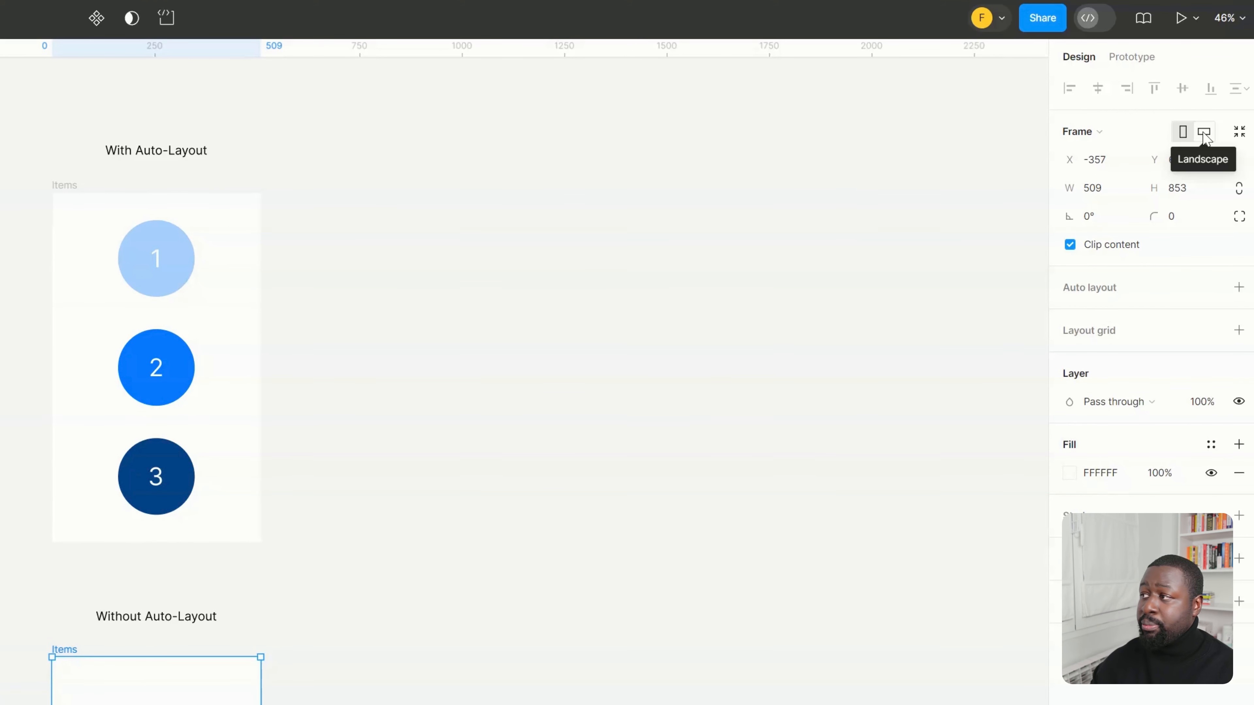
click(1203, 135)
click(493, 440)
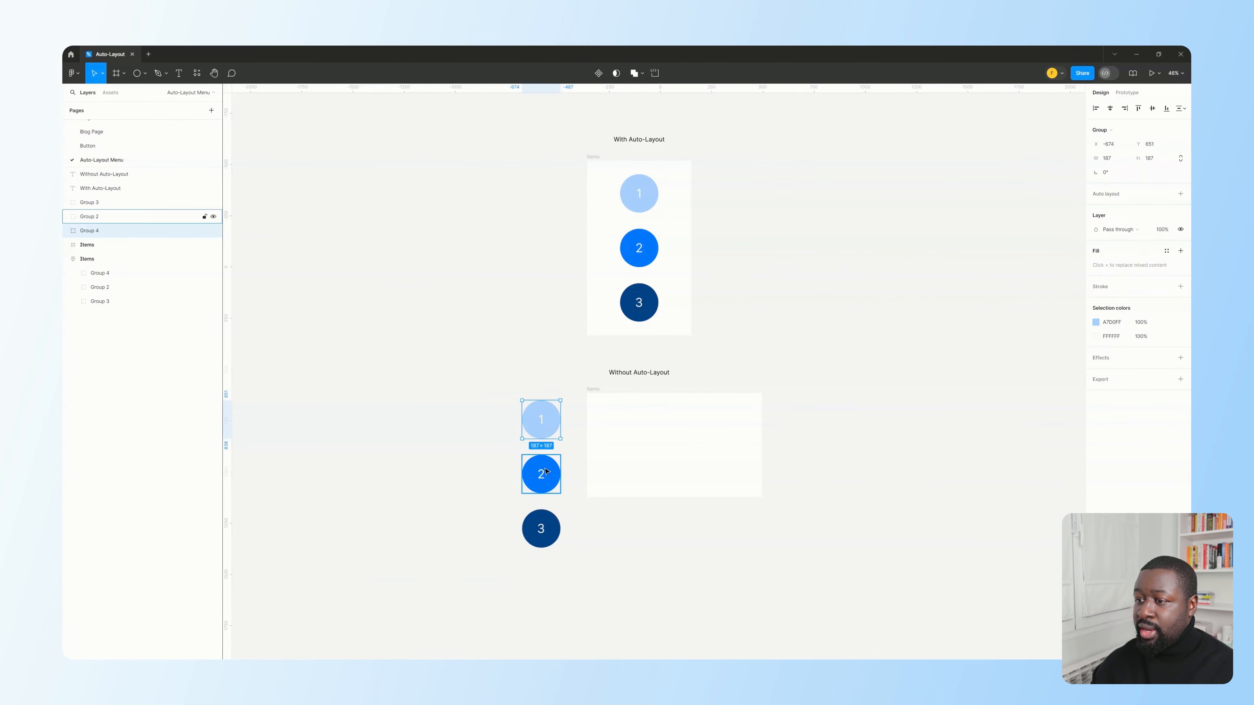
drag(553, 421, 639, 443)
drag(543, 468, 683, 436)
drag(542, 523, 723, 436)
- Group the three circles in the landscape Items frame and centre the group horizontally
shift+click(680, 441)
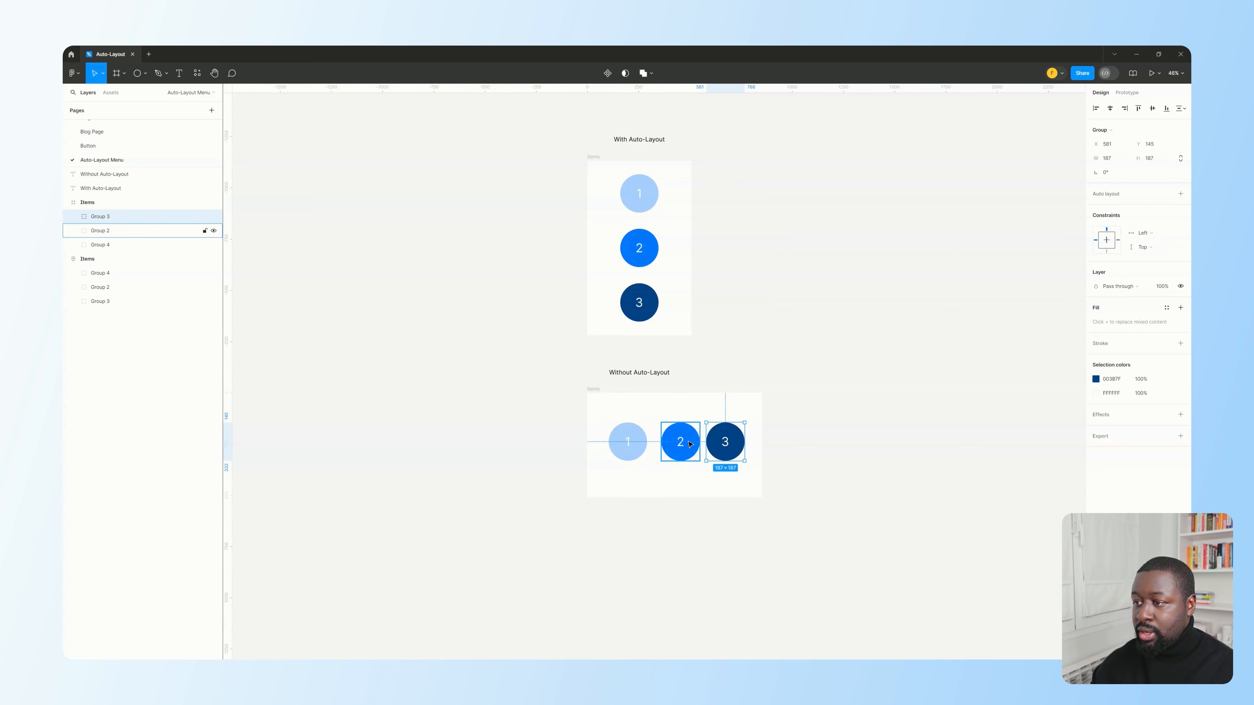
shift+click(634, 442)
key(ctrl+g)
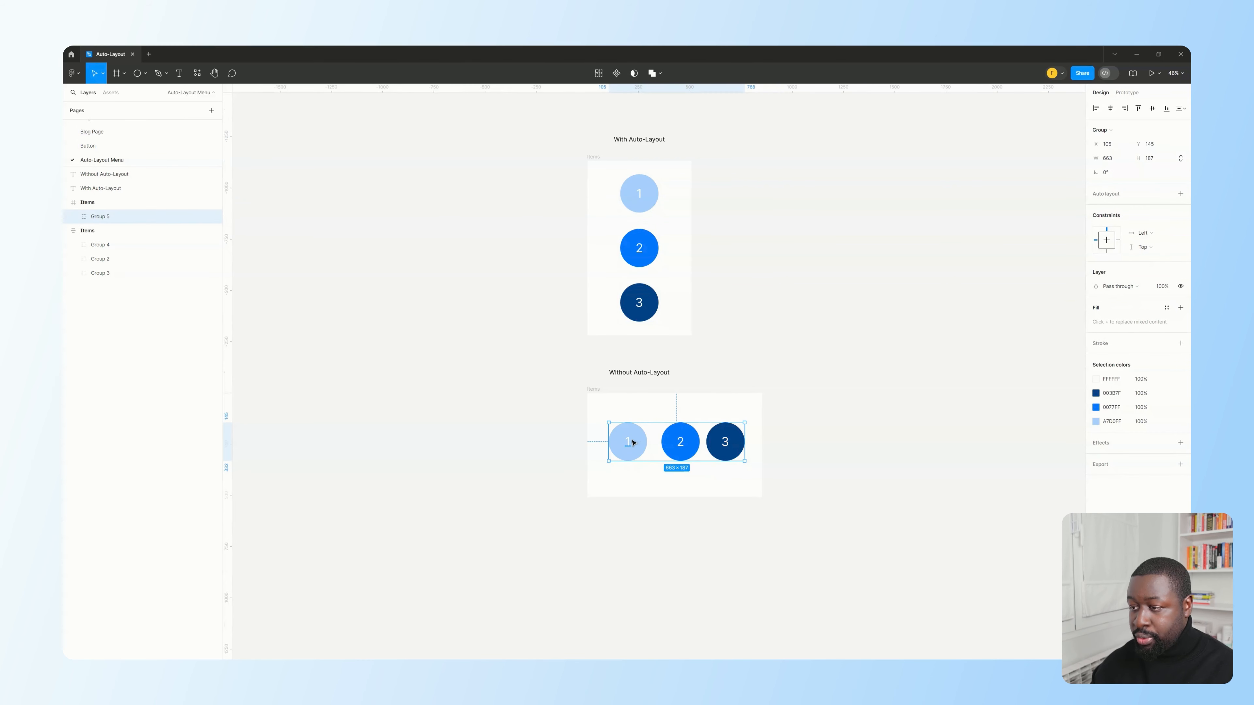
click(1110, 113)
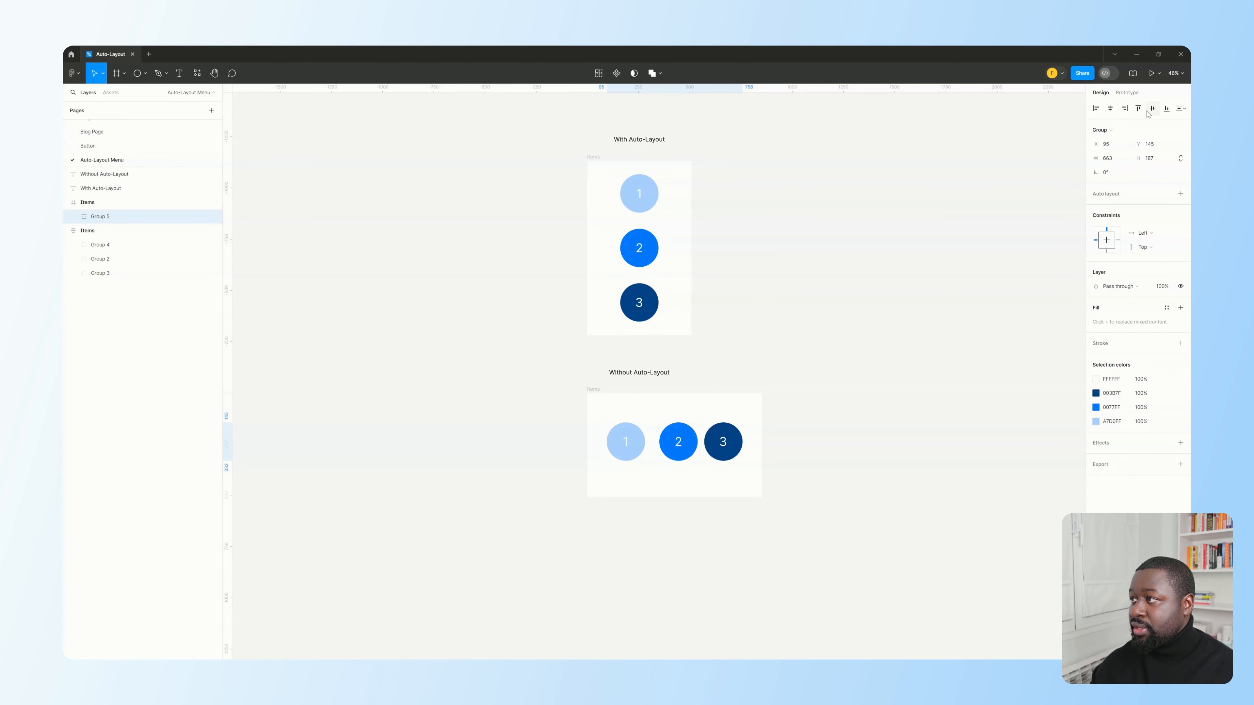
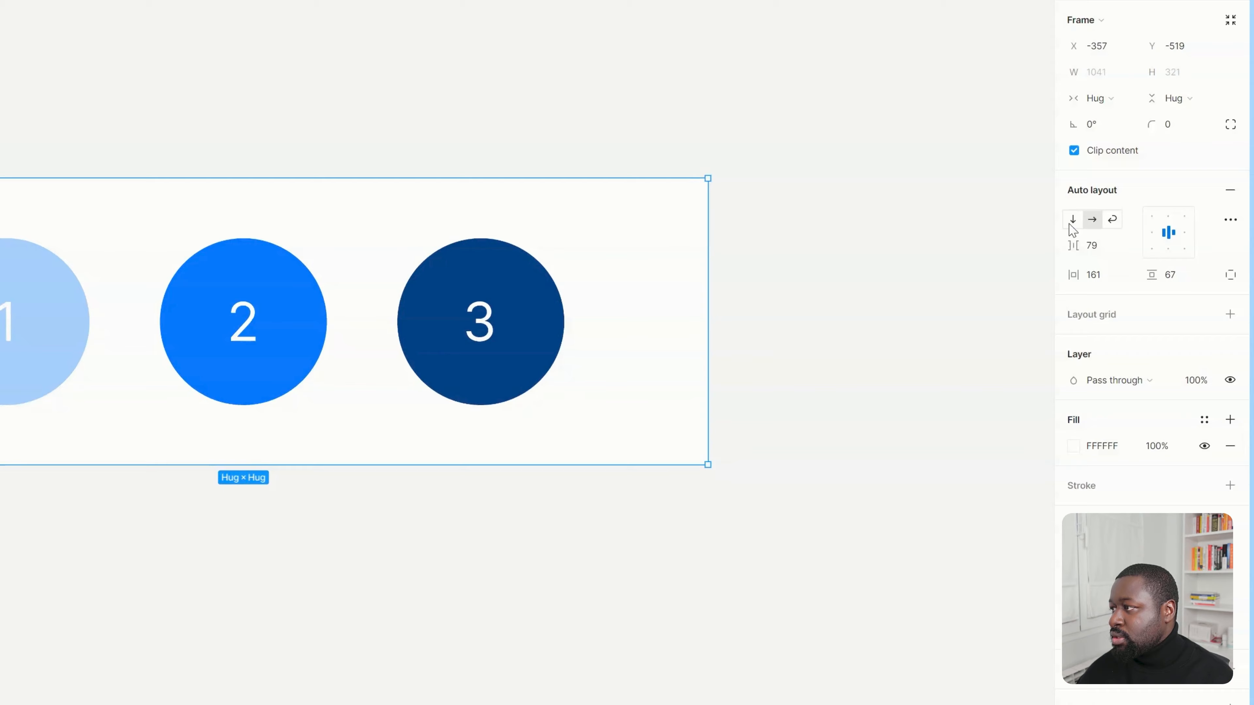
- Set the Items frame's auto layout to Wrap and narrow the frame to less than half its width
click(1117, 238)
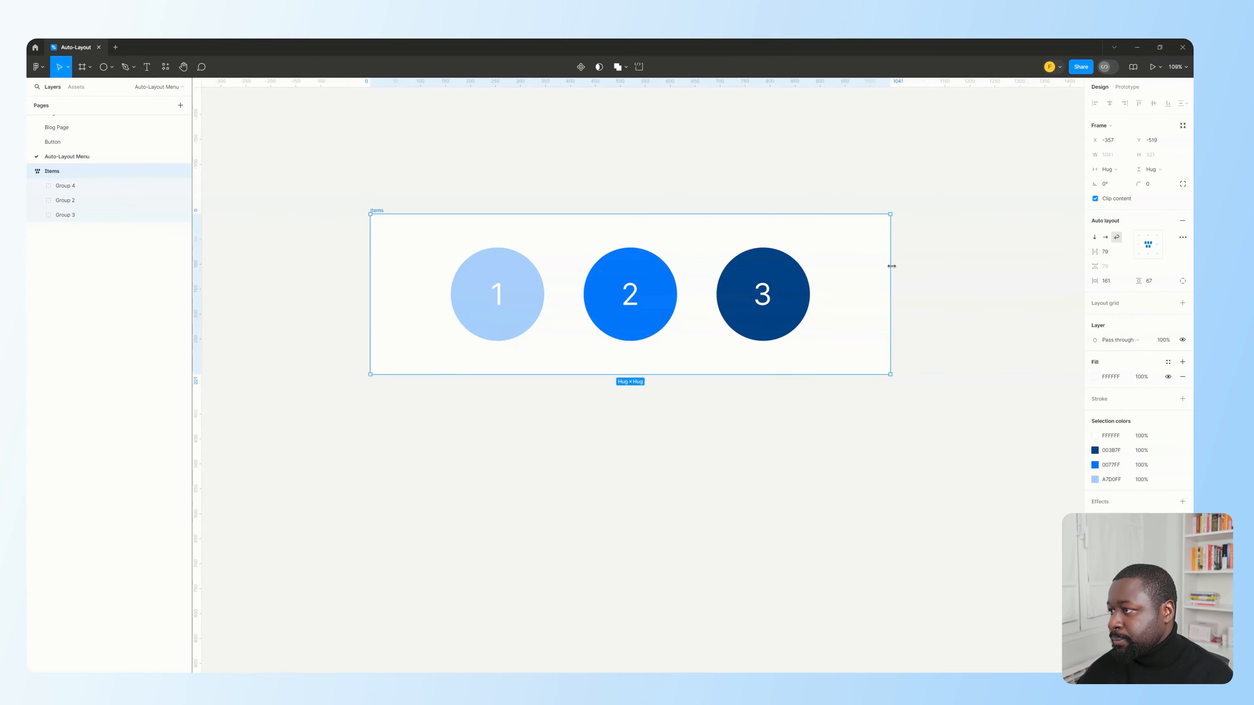
drag(892, 266, 610, 271)
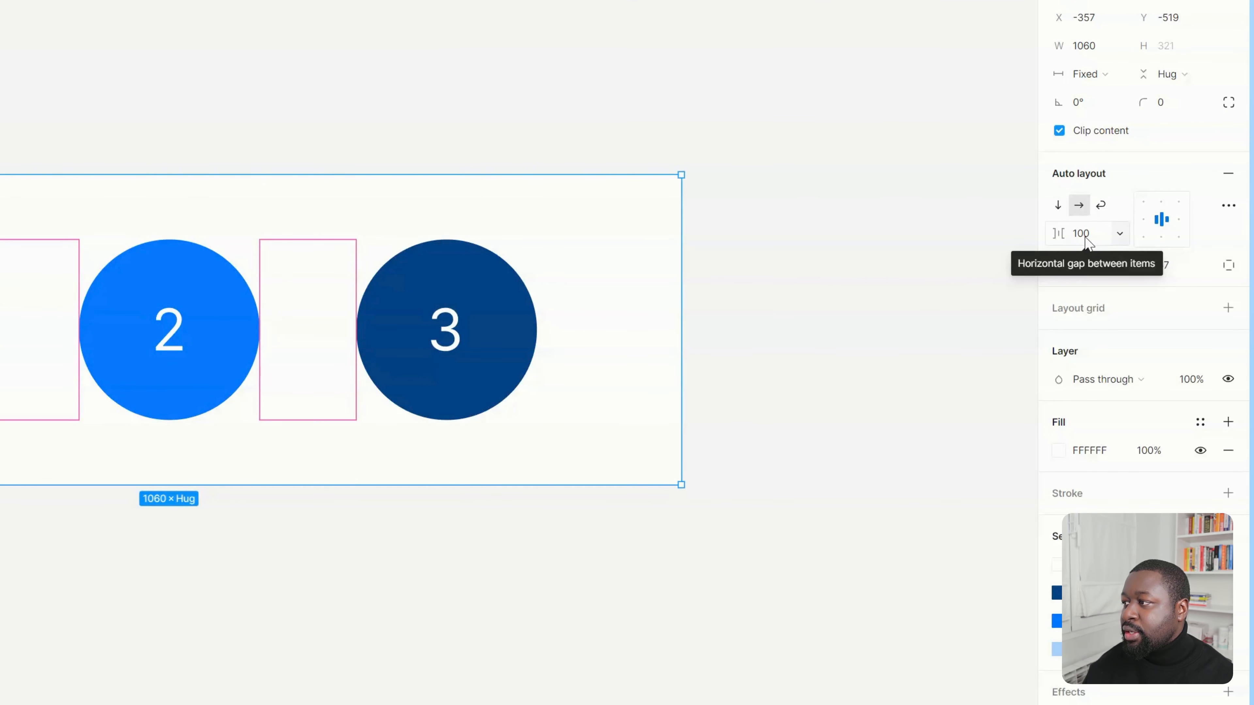
- Set the horizontal gap between the circles to 200 and reduce it again to 100
click(1085, 240)
text(200)
key(Return)
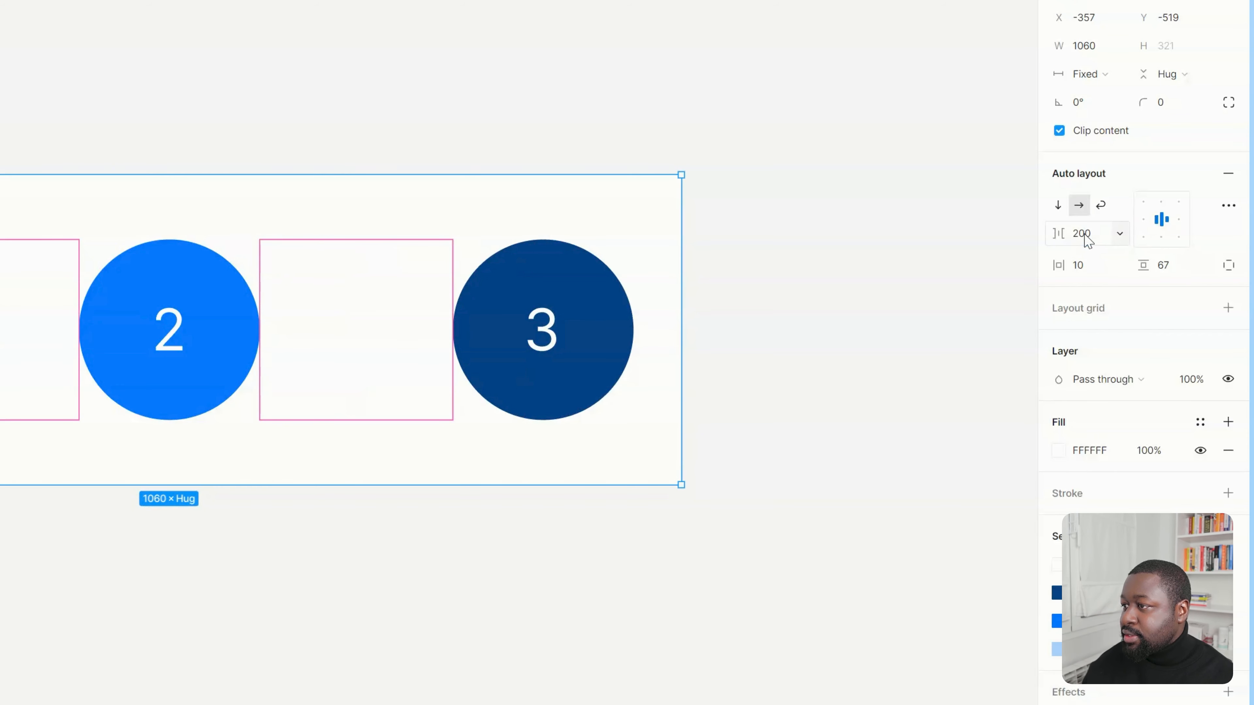
drag(1060, 237, 999, 260)
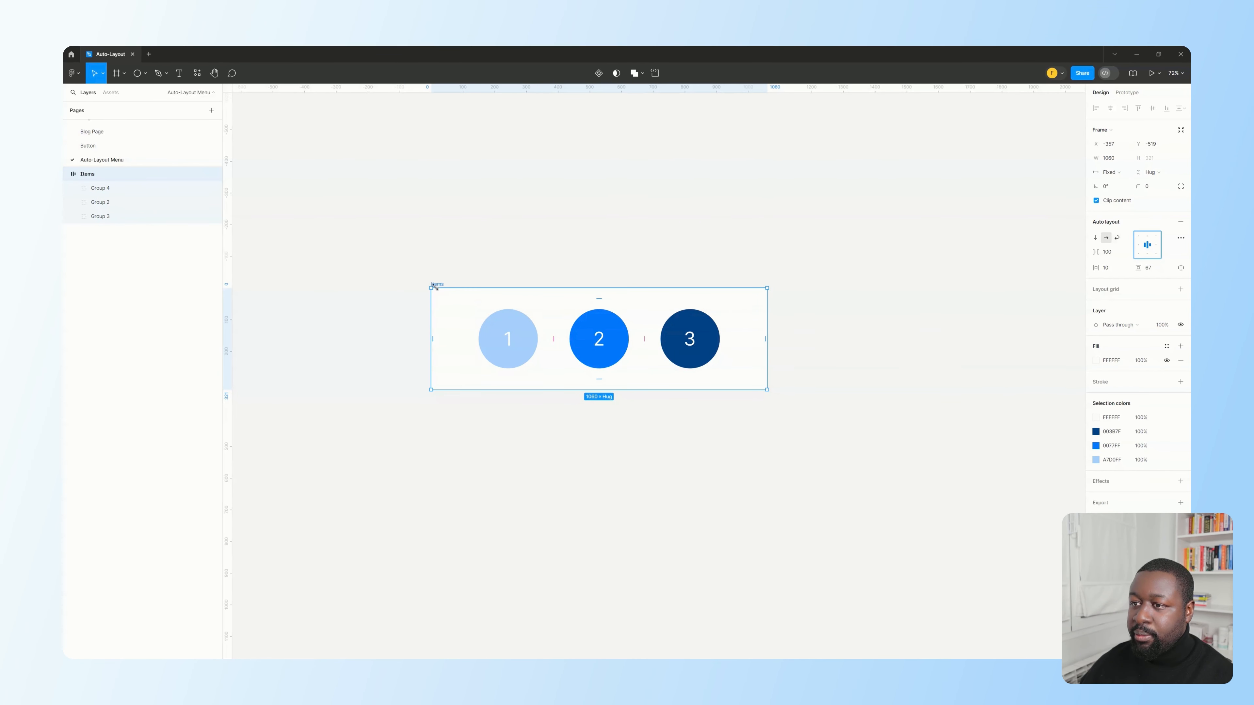
- Enlarge the Items frame to about 1735 × 1499 and align its circles to the top centre
drag(768, 390, 929, 606)
drag(437, 286, 382, 132)
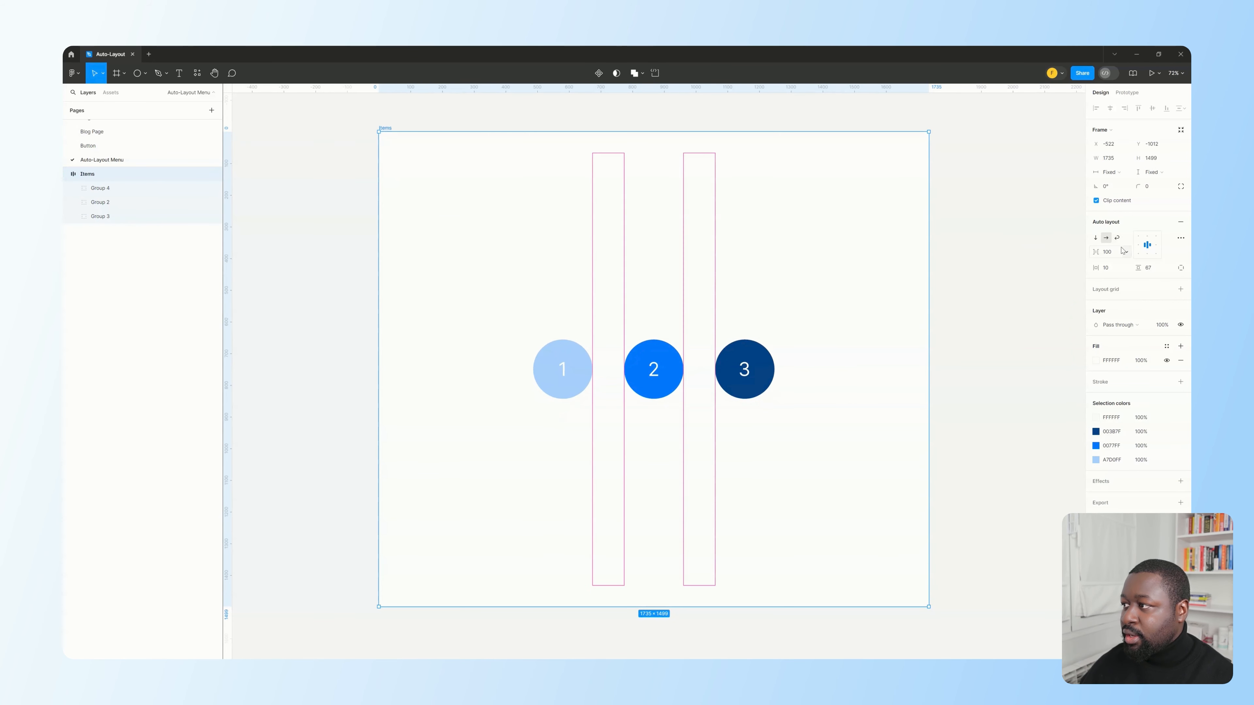
click(1138, 246)
click(1138, 237)
click(1147, 236)
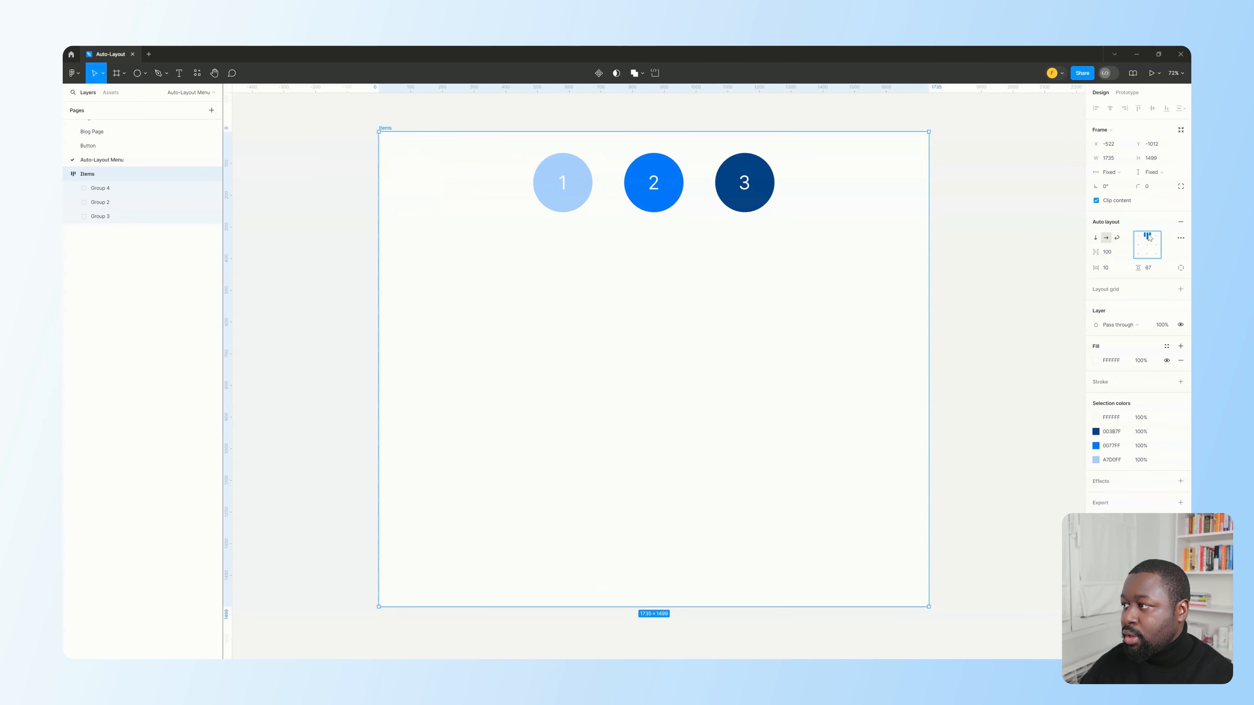
- Cycle the circles' auto layout alignment through the edge and corner positions, ending at the centre
click(1147, 254)
click(1156, 252)
click(1156, 245)
click(1156, 236)
click(1147, 236)
click(1146, 245)
click(1138, 245)
click(1138, 236)
click(1139, 253)
click(1147, 253)
click(1147, 246)
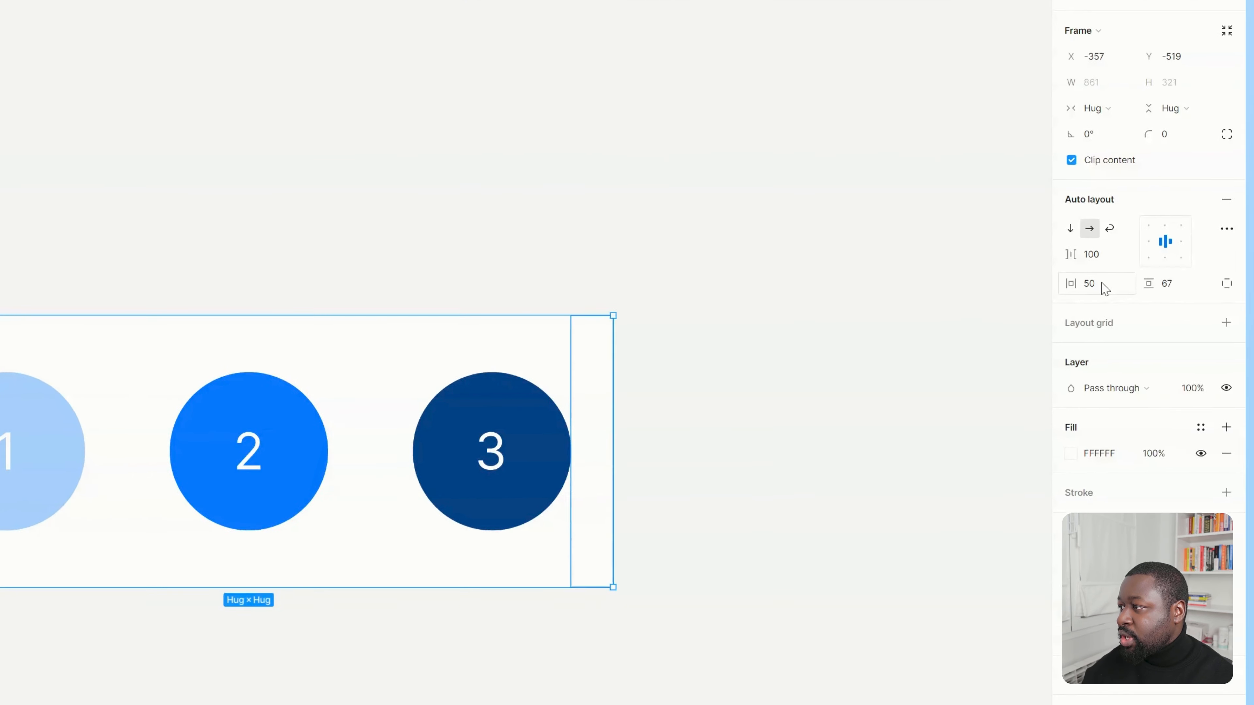
- Set both the horizontal and the vertical padding of the Items frame to 200
click(1113, 270)
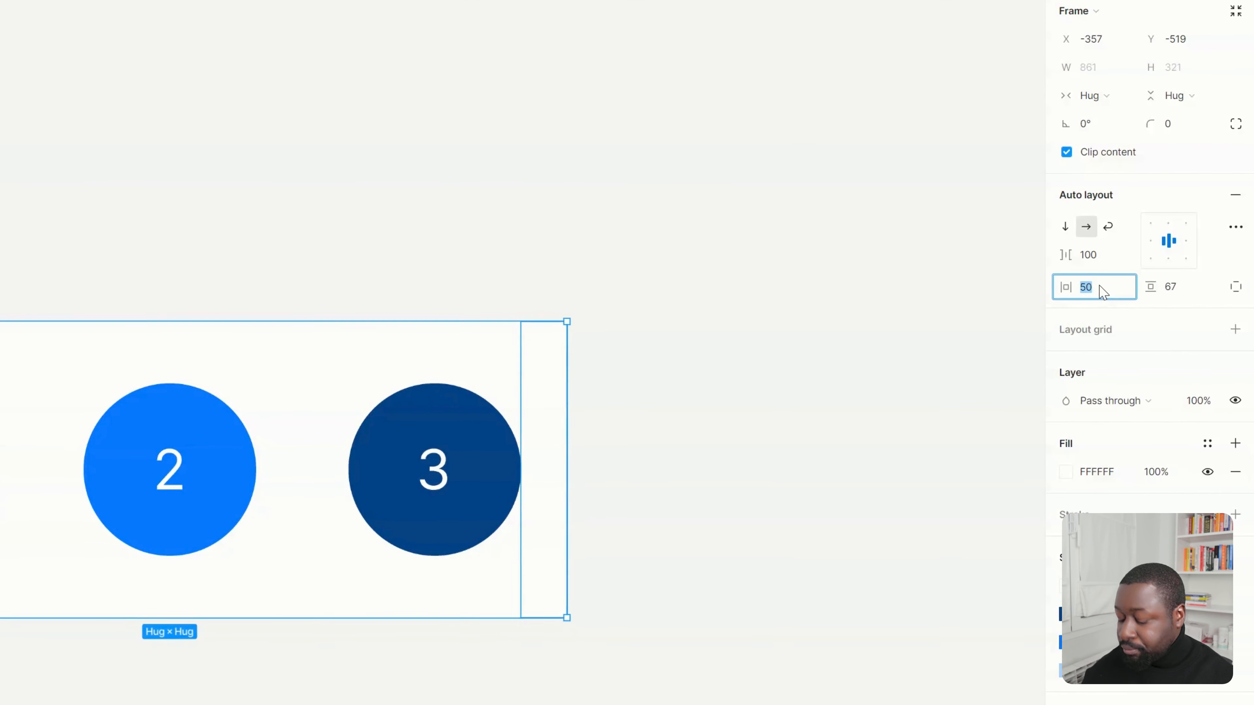
text(200)
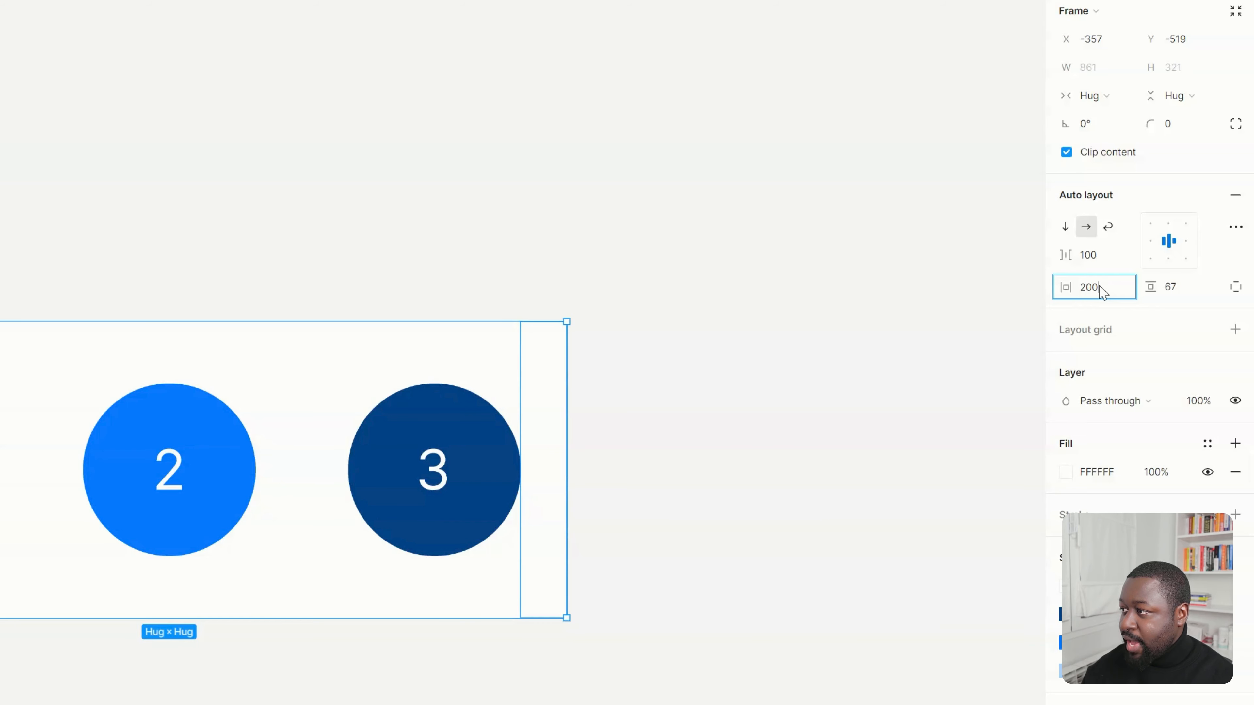
key(Return)
click(1177, 297)
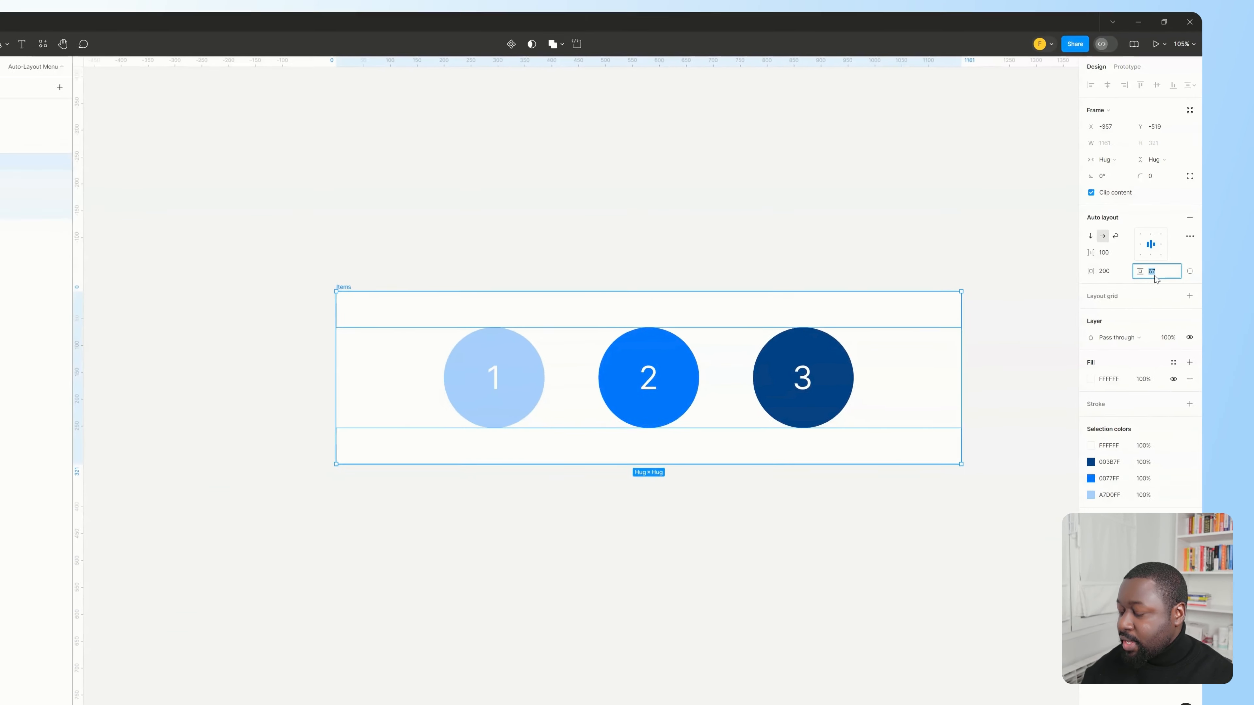
text(200)
key(Return)
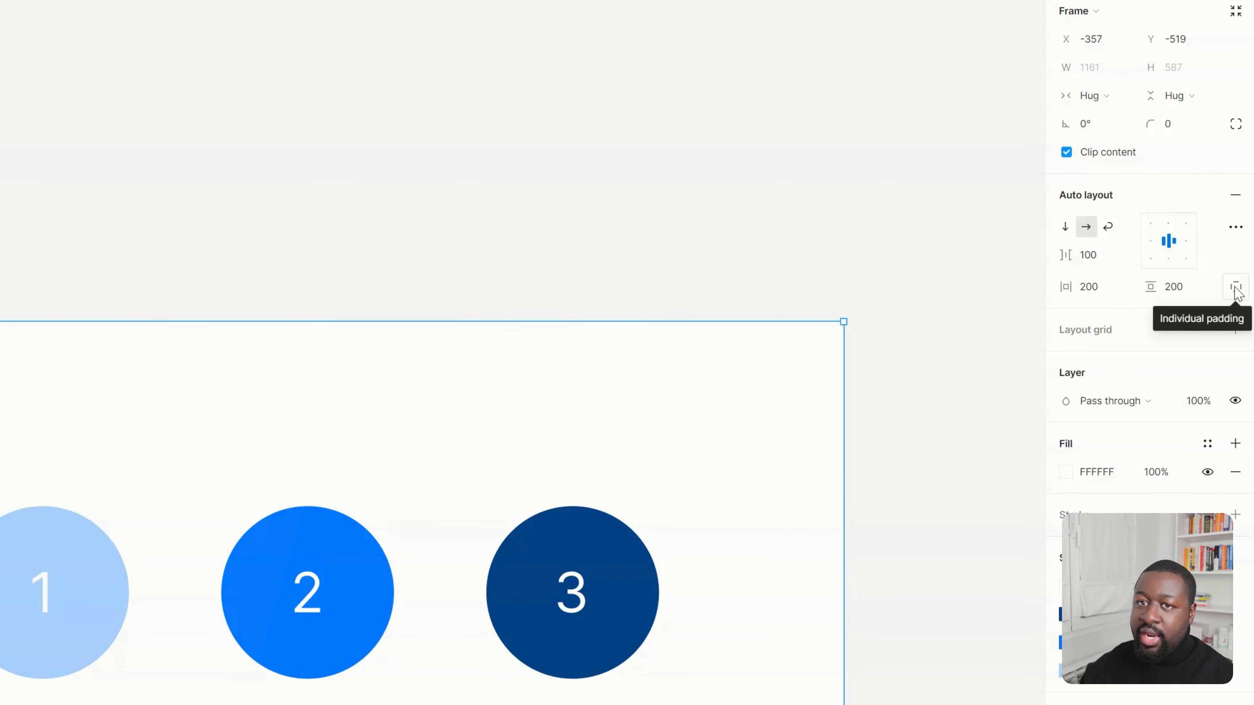
- Enable individual padding on the Items frame, with a right padding of 100 and a bottom padding of 40
click(1236, 289)
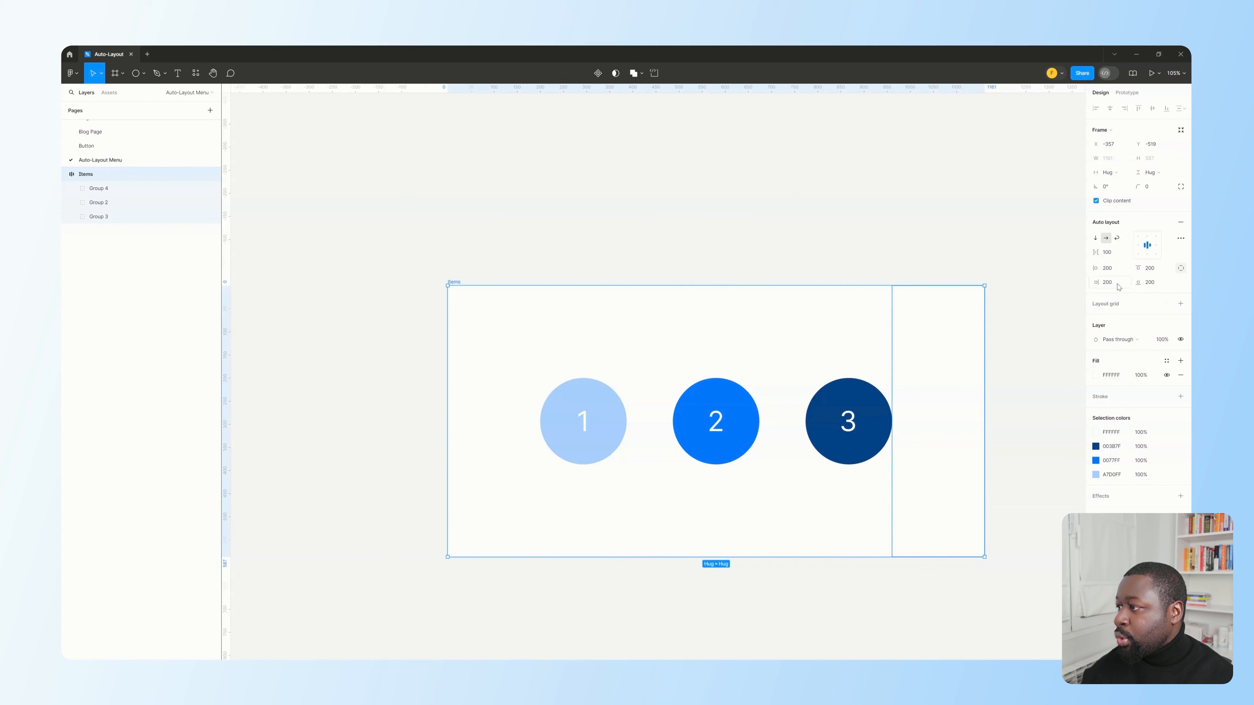
click(1118, 286)
text(100)
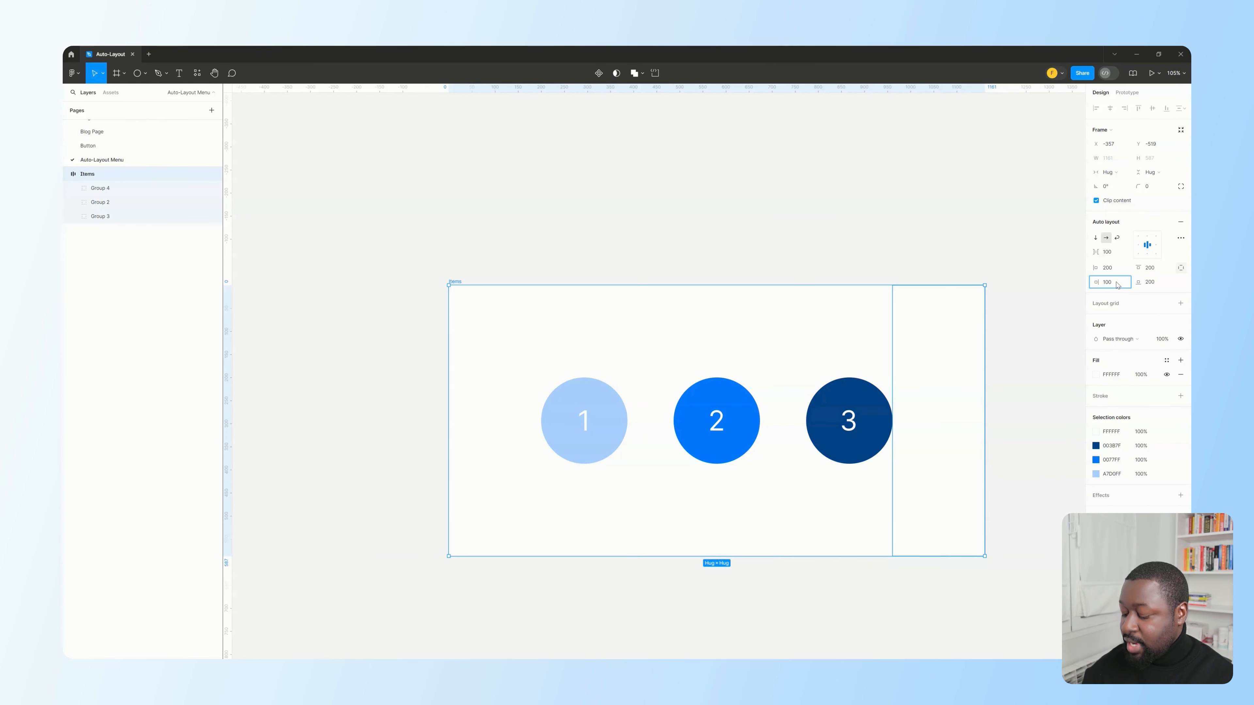
key(Return)
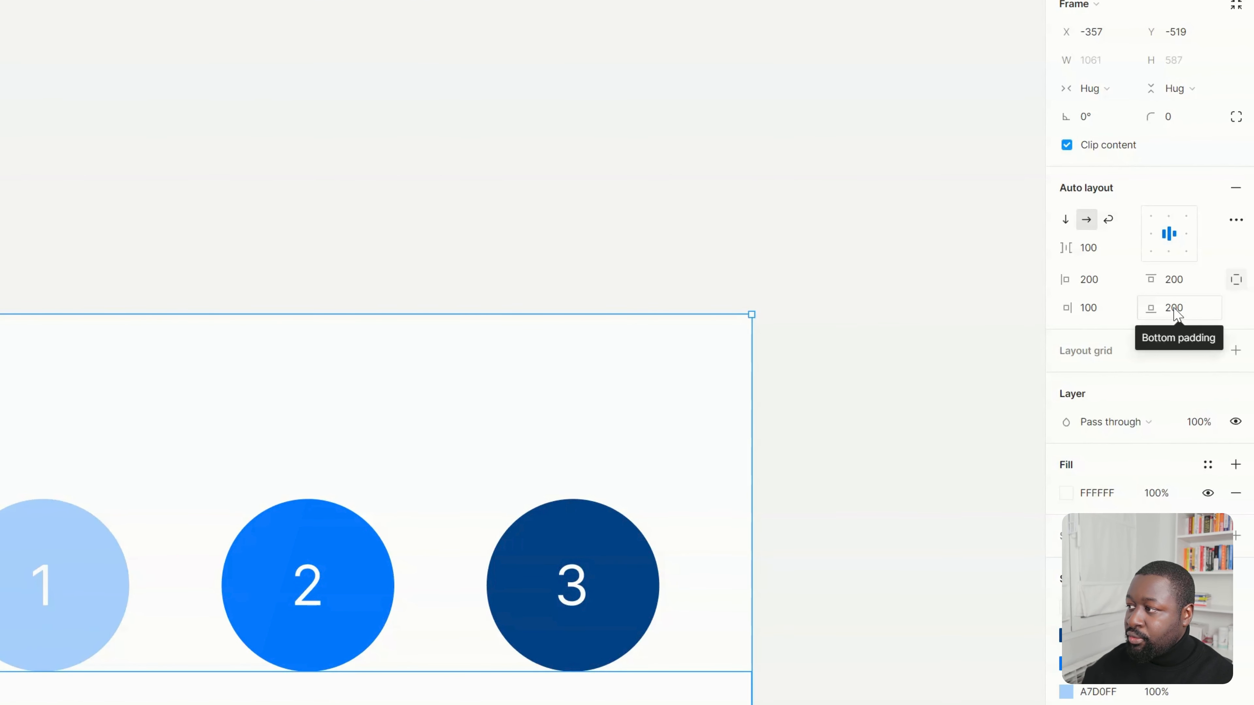
click(1176, 312)
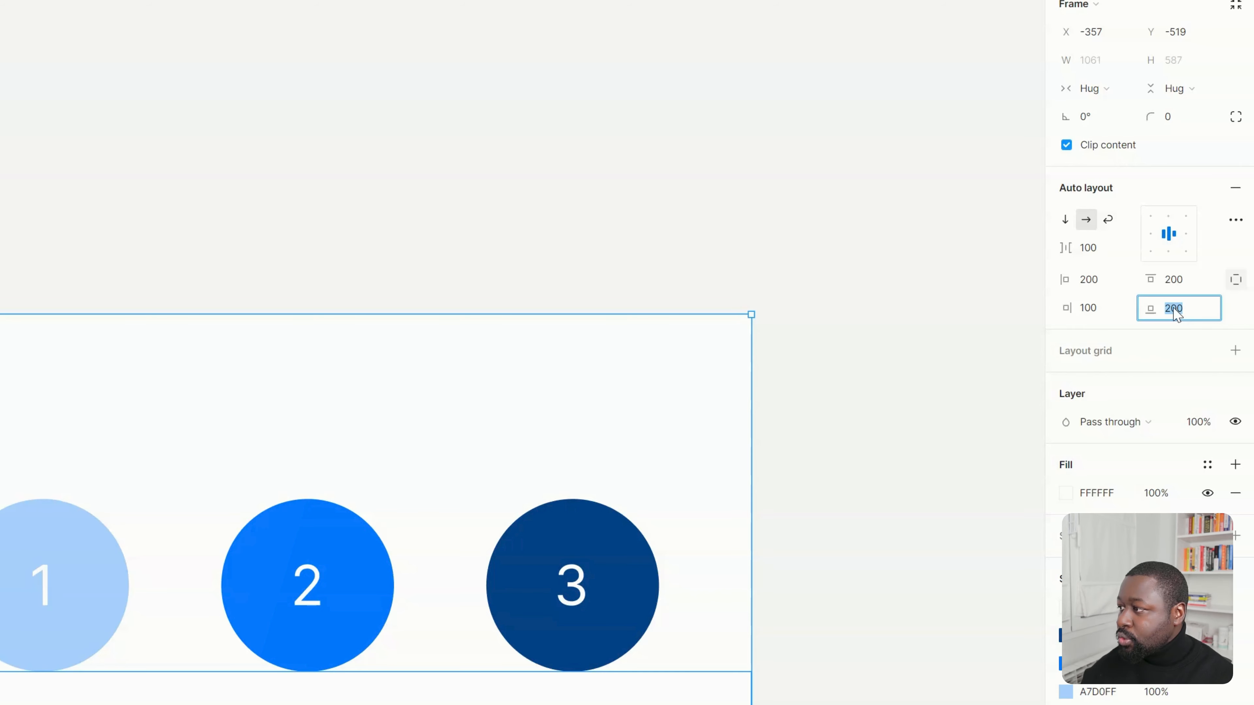
text(40)
key(Return)
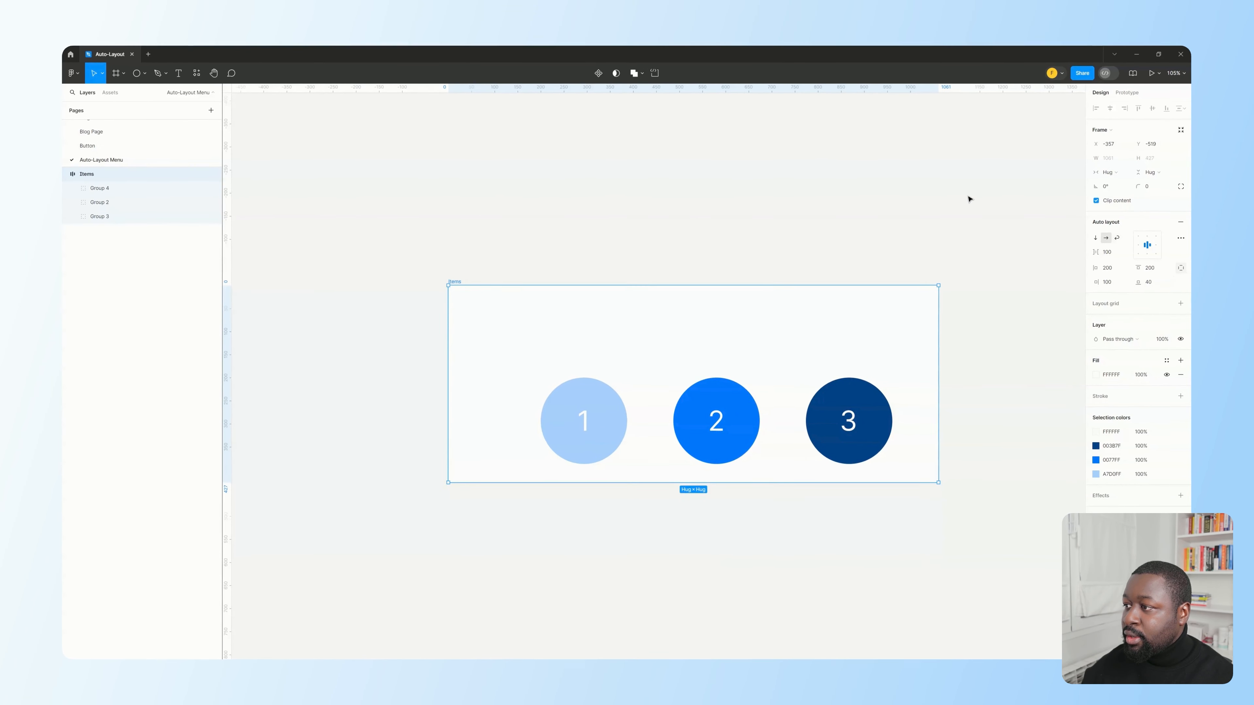
click(969, 199)
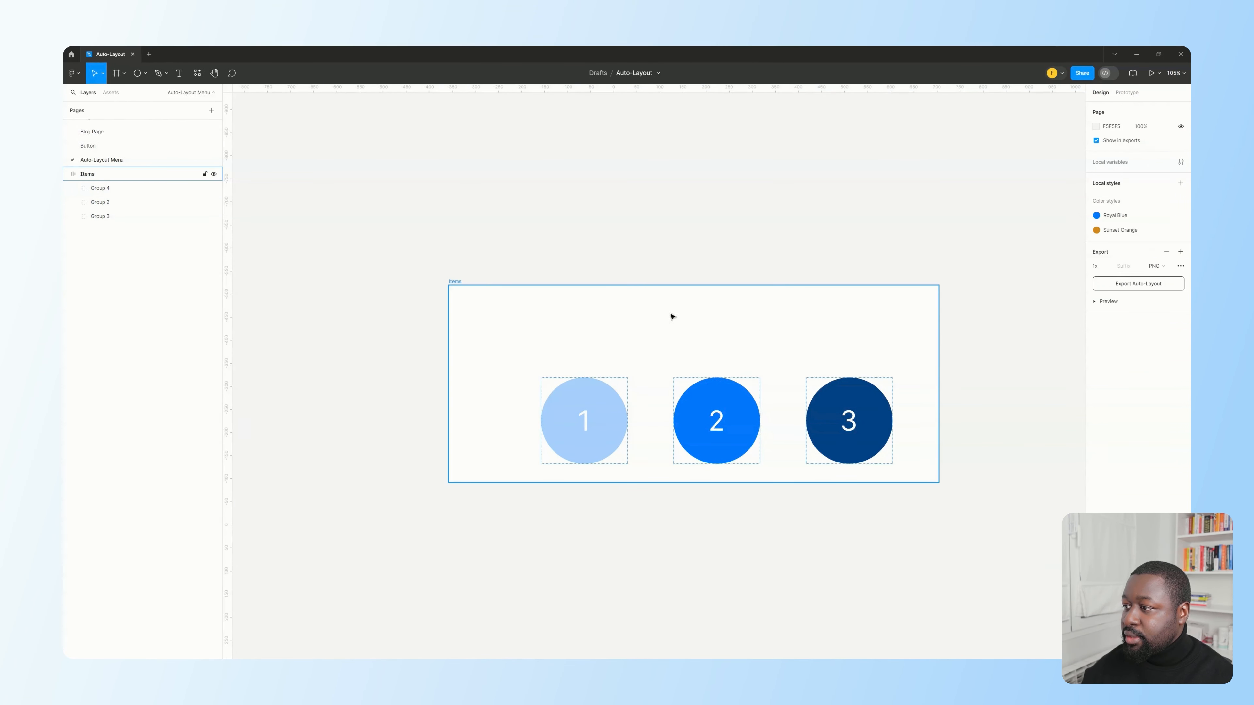
- Give the Items frame a fixed width, switch the gap between its circles to Auto and stretch the frame wider
scroll(619, 328, down, 3)
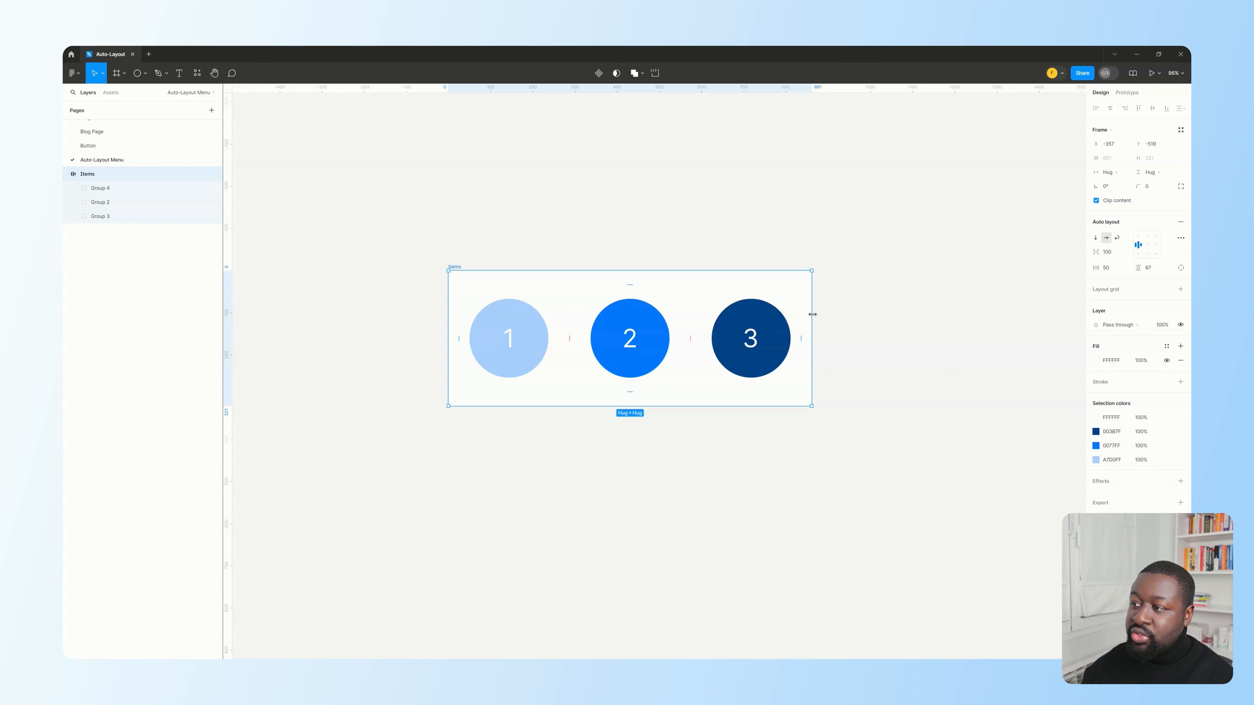
mouse_move(812, 314)
mouse_down()
mouse_move(1073, 303)
mouse_move(817, 302)
mouse_up()
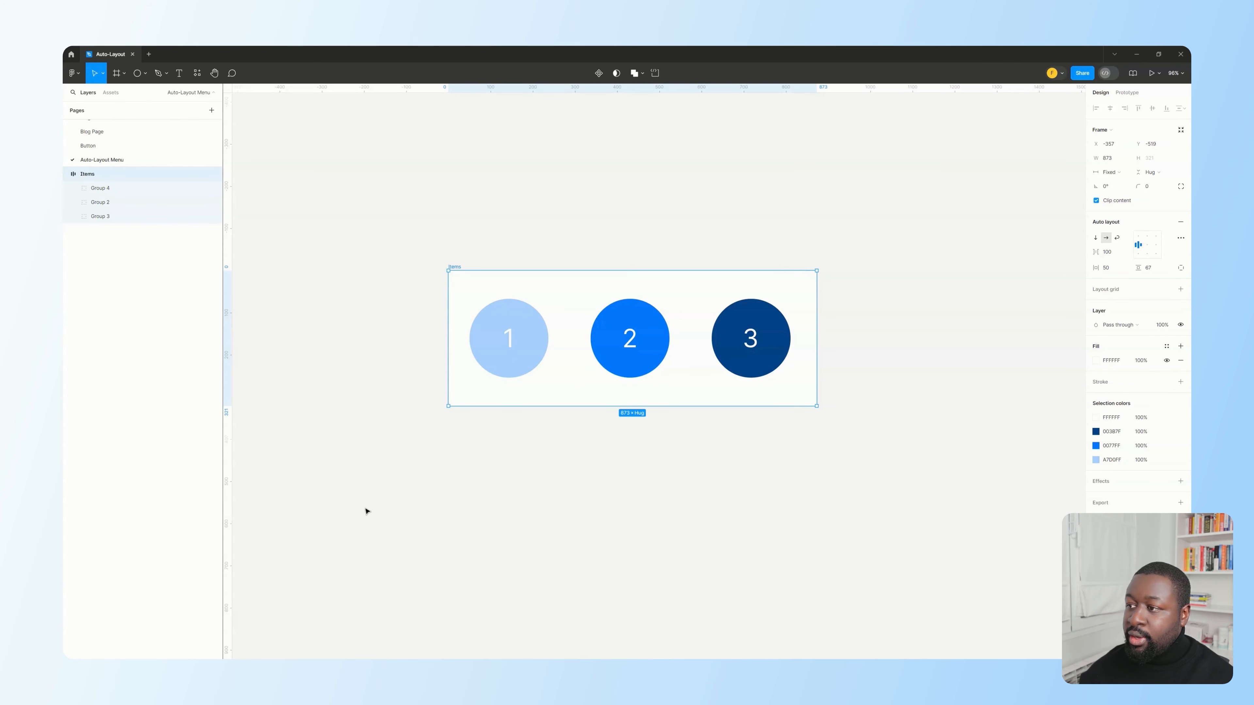
scroll(941, 287, right, 1)
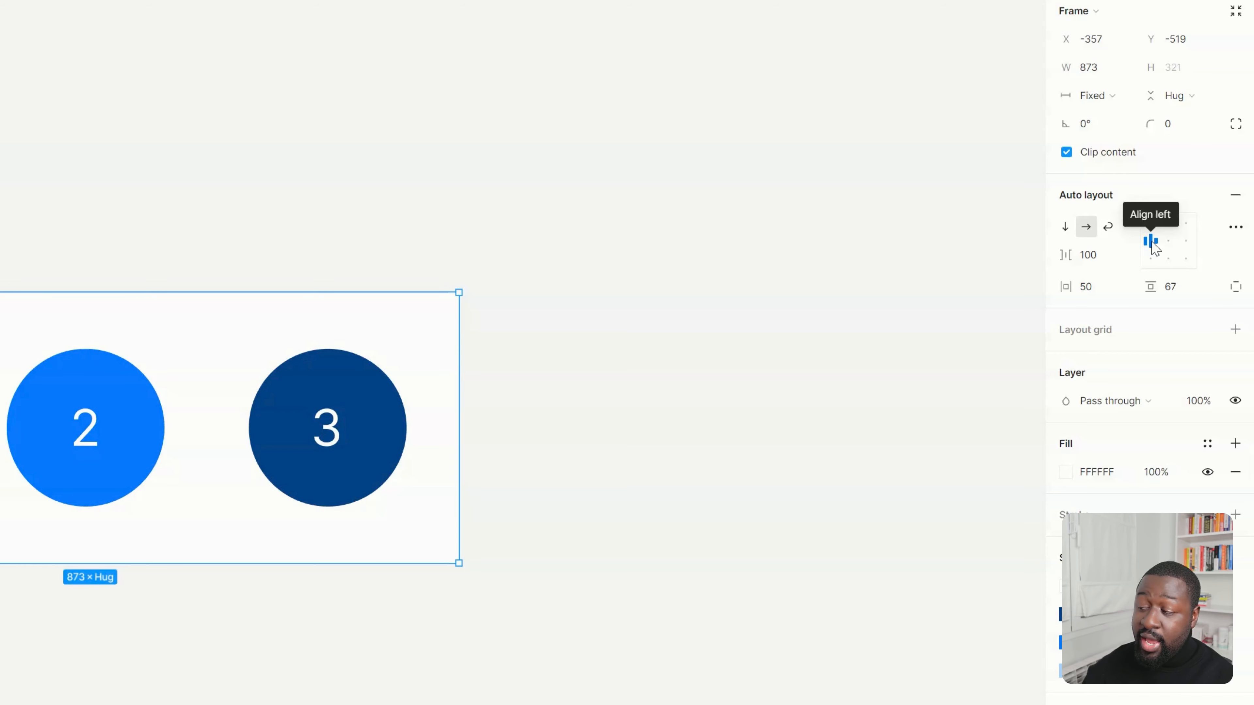
double_click(1153, 247)
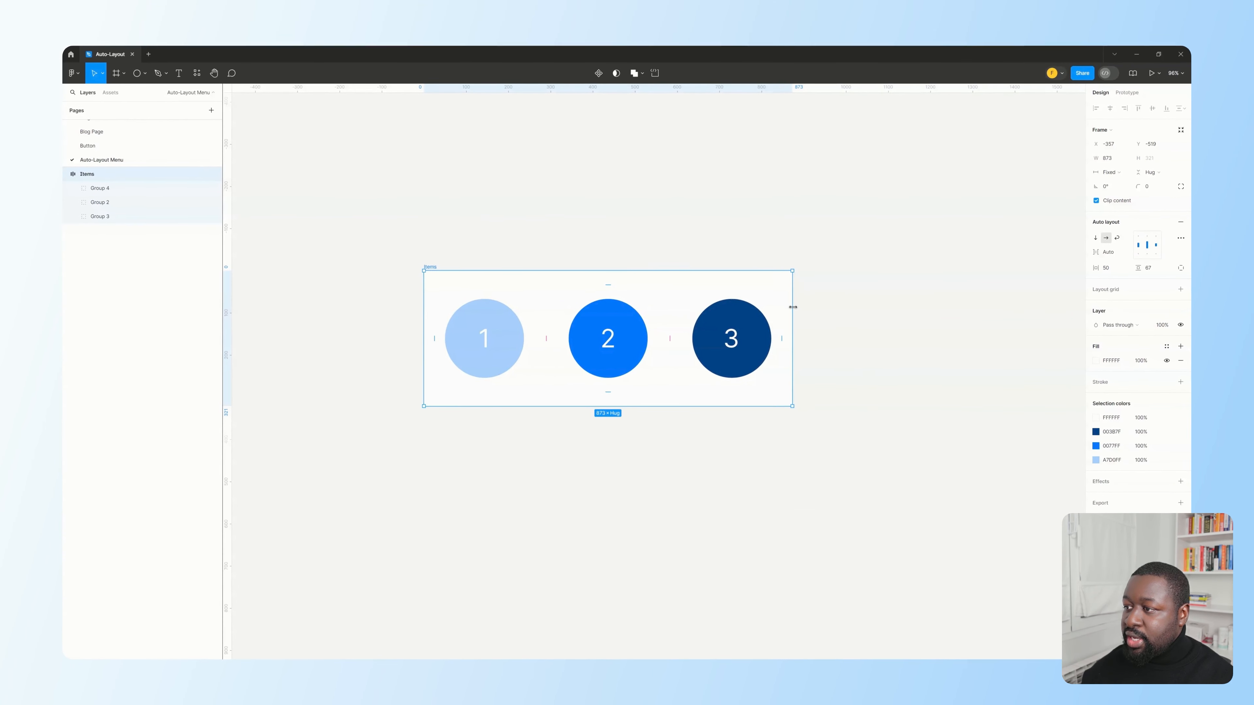
drag(793, 306, 954, 316)
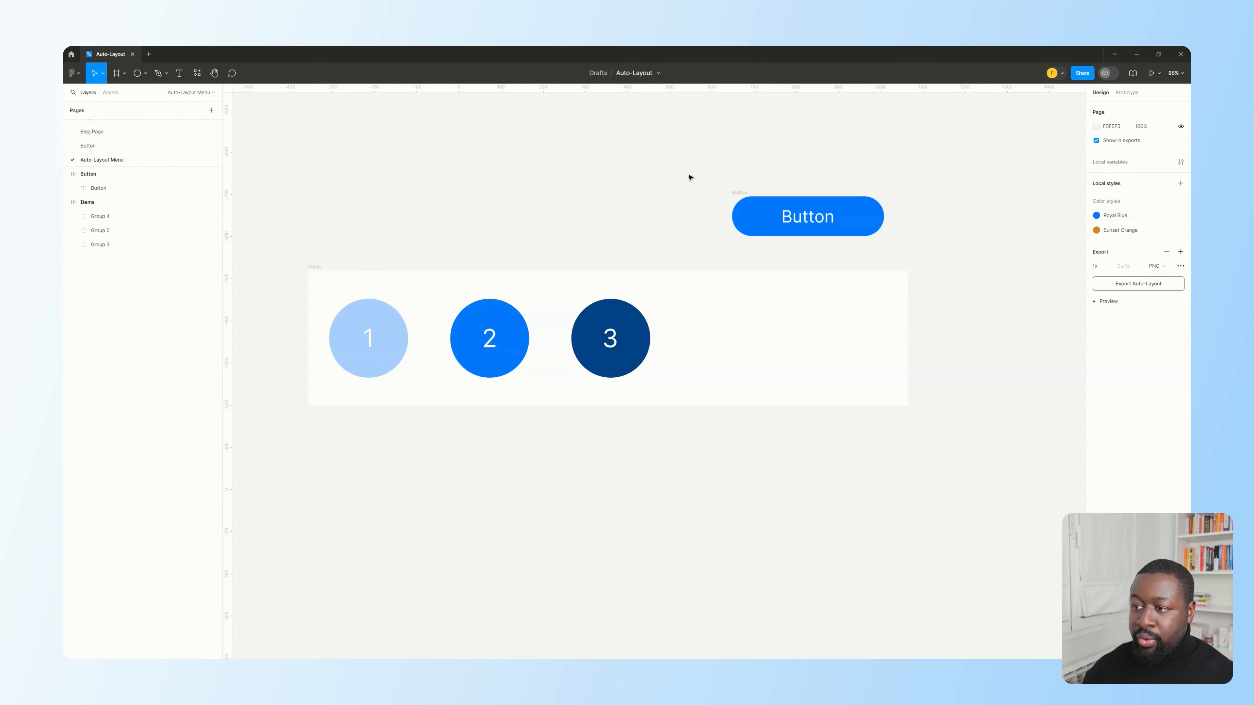
- Move the blue Button frame into the Items frame, after circle 3
click(738, 192)
drag(737, 192, 707, 324)
click(701, 211)
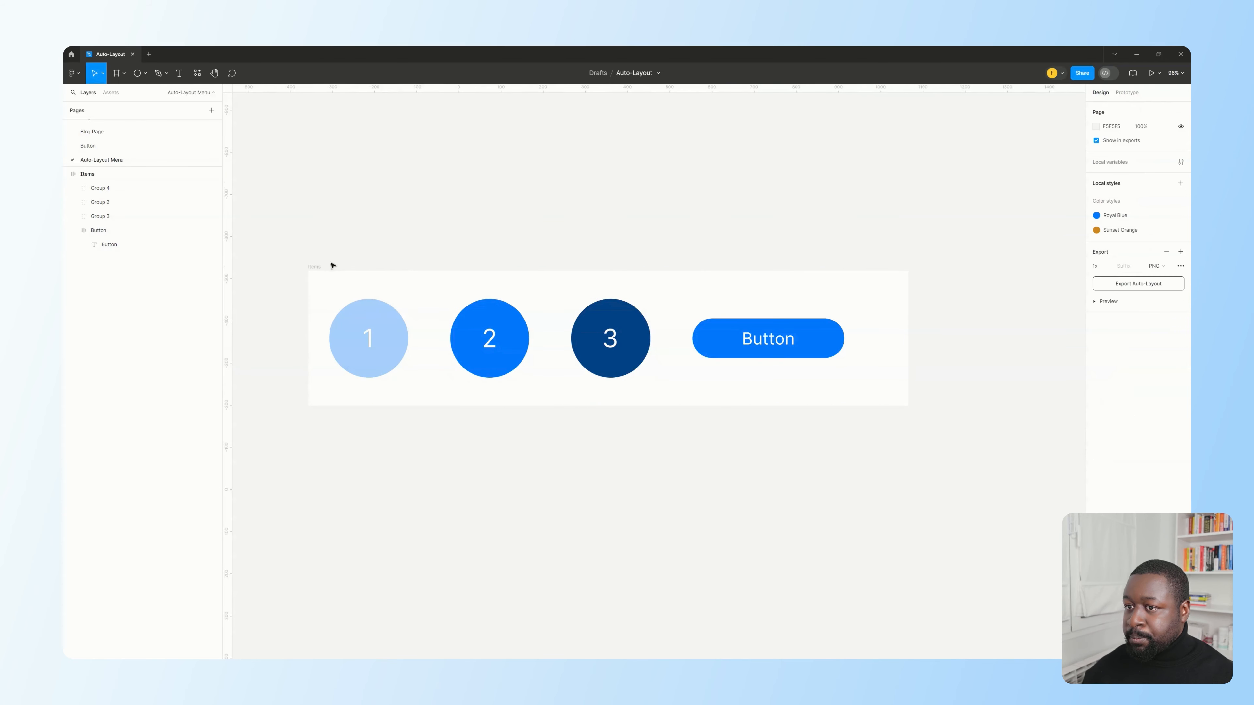
- Switch the gap between the Items frame's circles and button to Auto and widen the frame
click(314, 267)
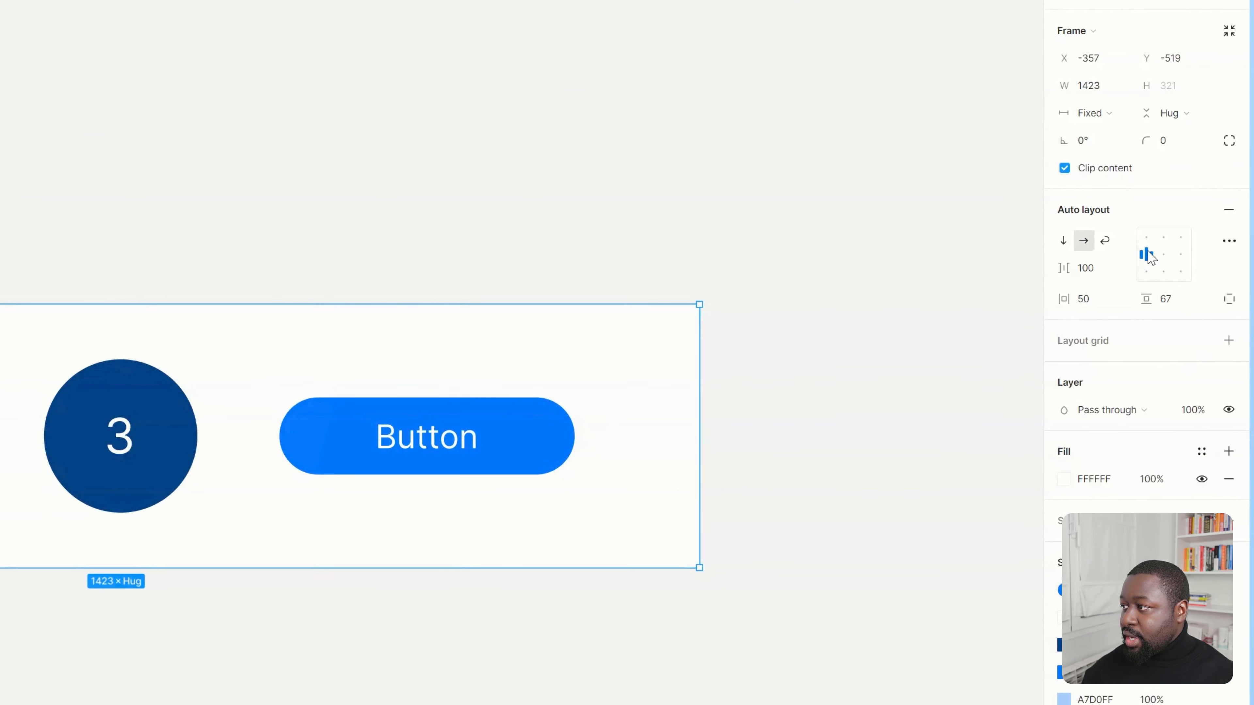
double_click(1142, 251)
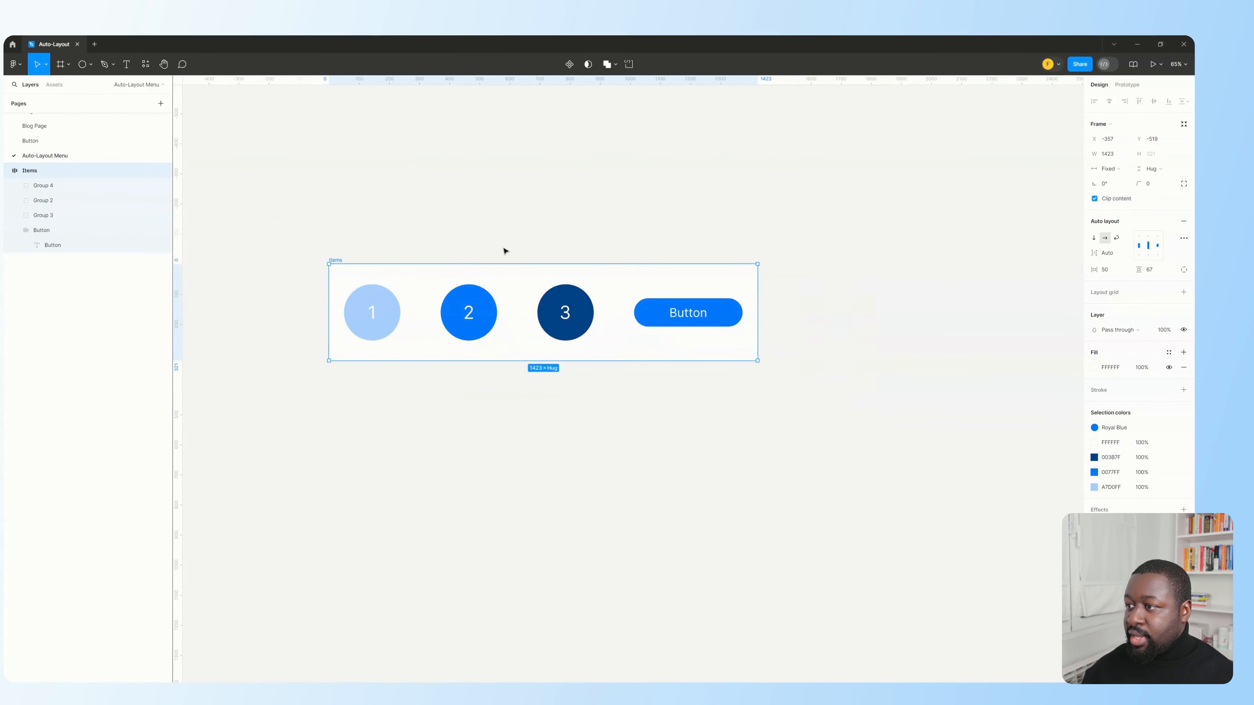
drag(758, 297, 910, 294)
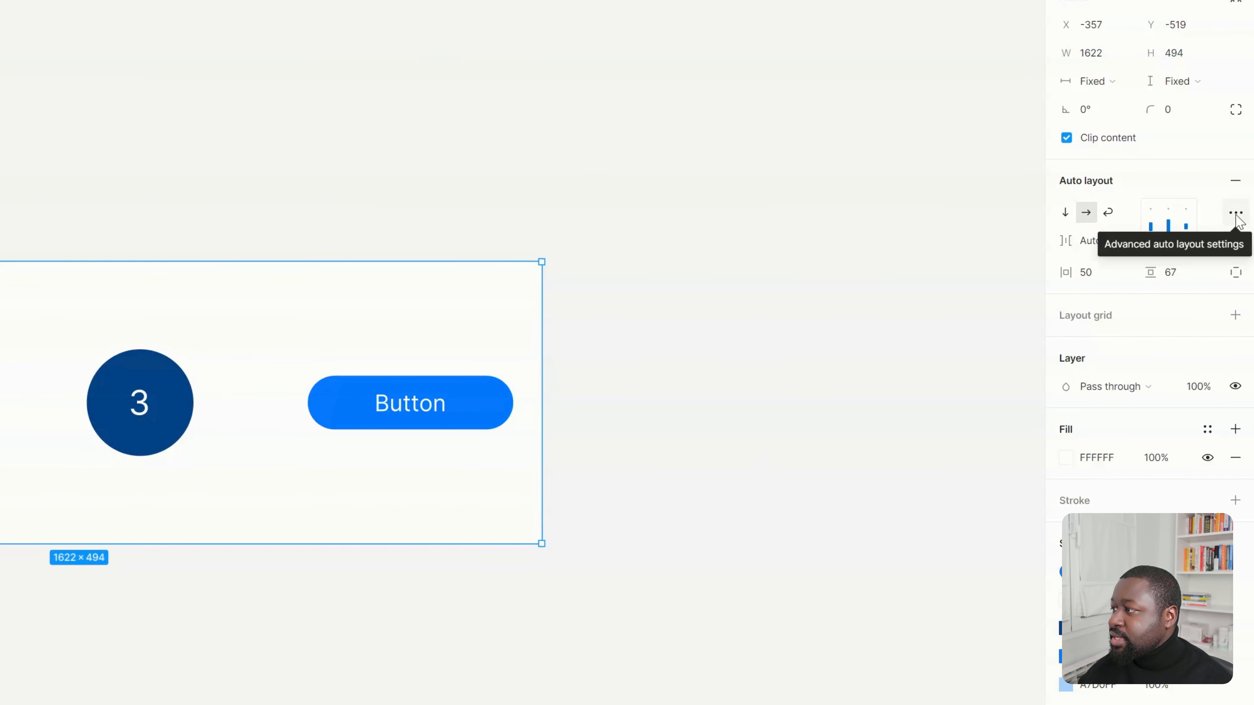
- Open the advanced auto layout settings of the Items frame
click(1237, 215)
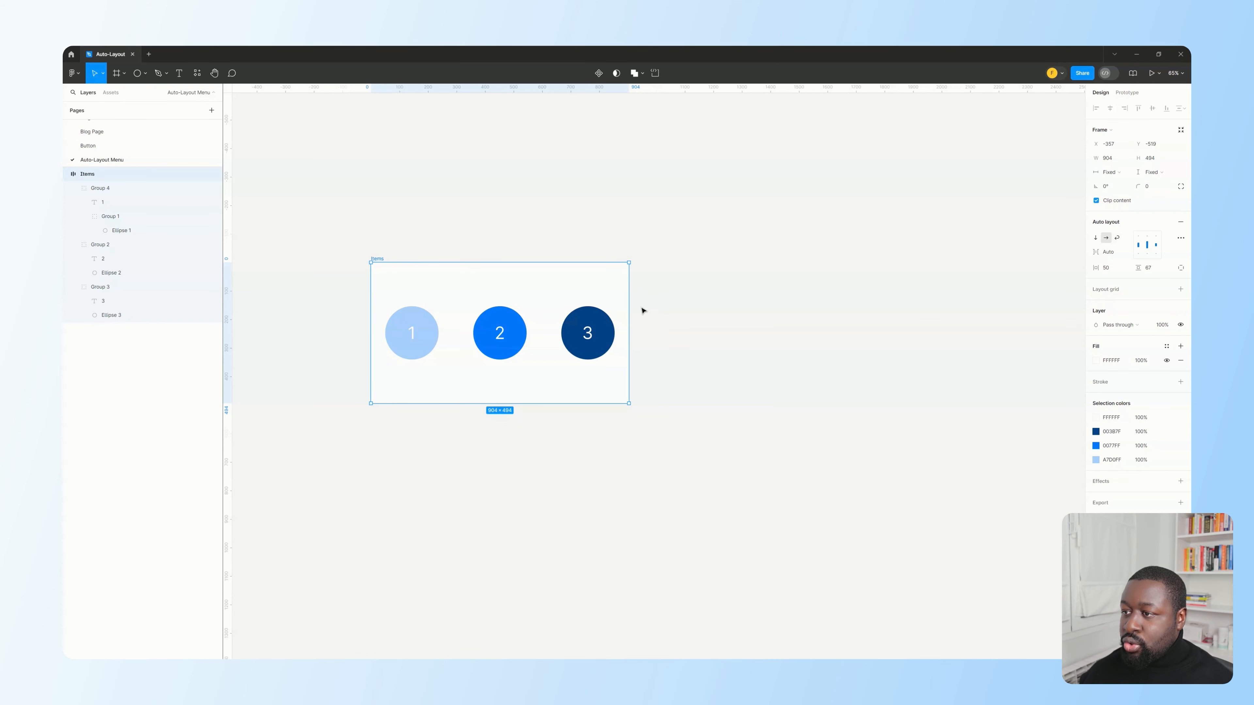
- Narrow the Items frame to a width of 589 so its circles overlap, and open its advanced auto layout settings
drag(629, 295, 539, 295)
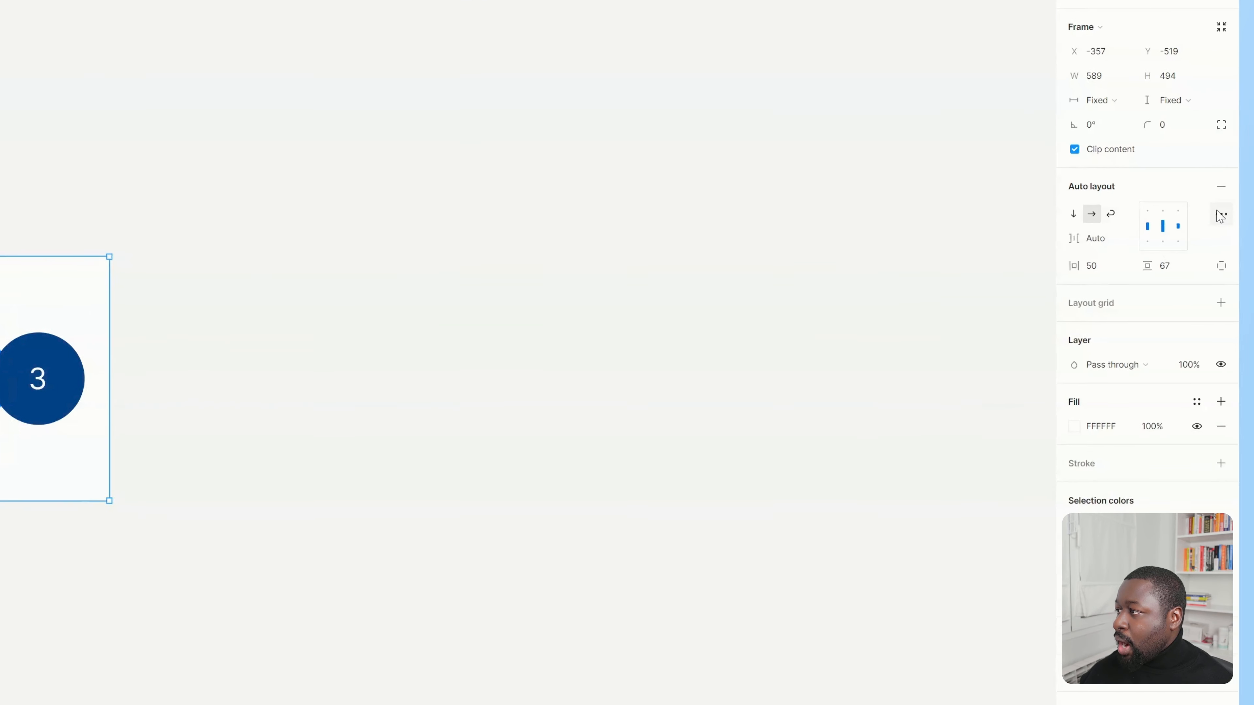
click(1220, 215)
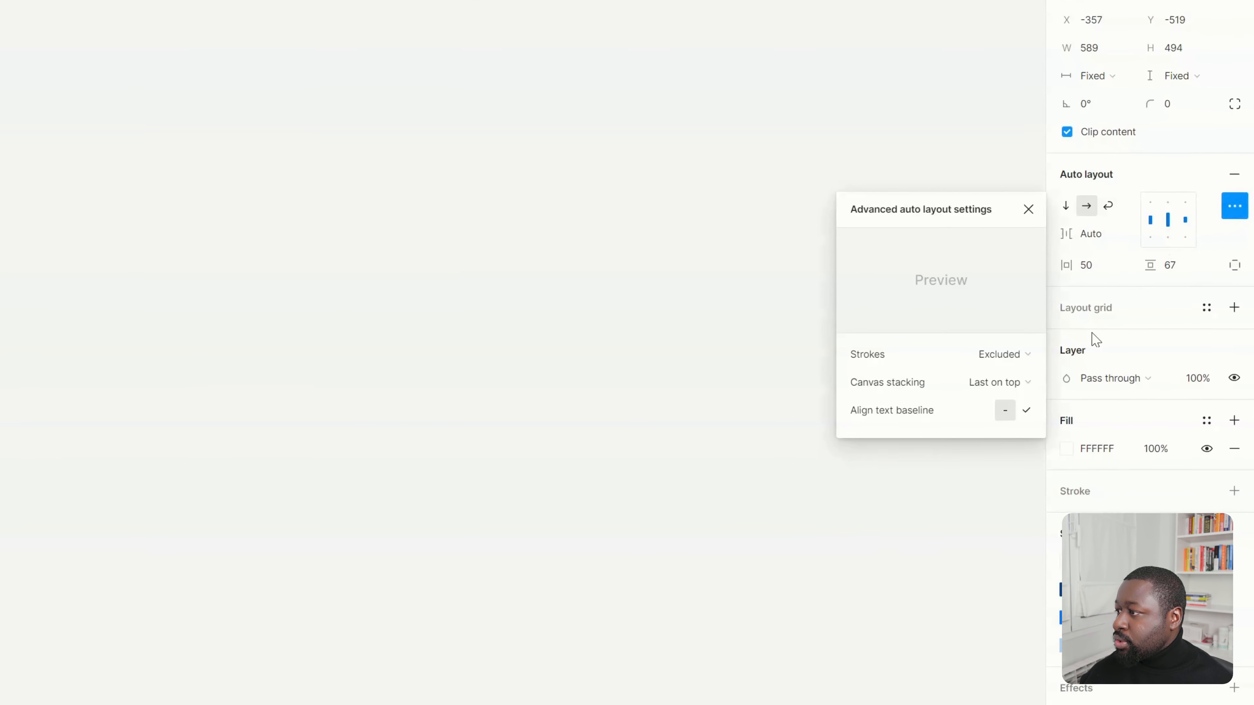
- Switch the Items frame's canvas stacking back and forth between First on top and Last on top, ending on First on top
click(1014, 396)
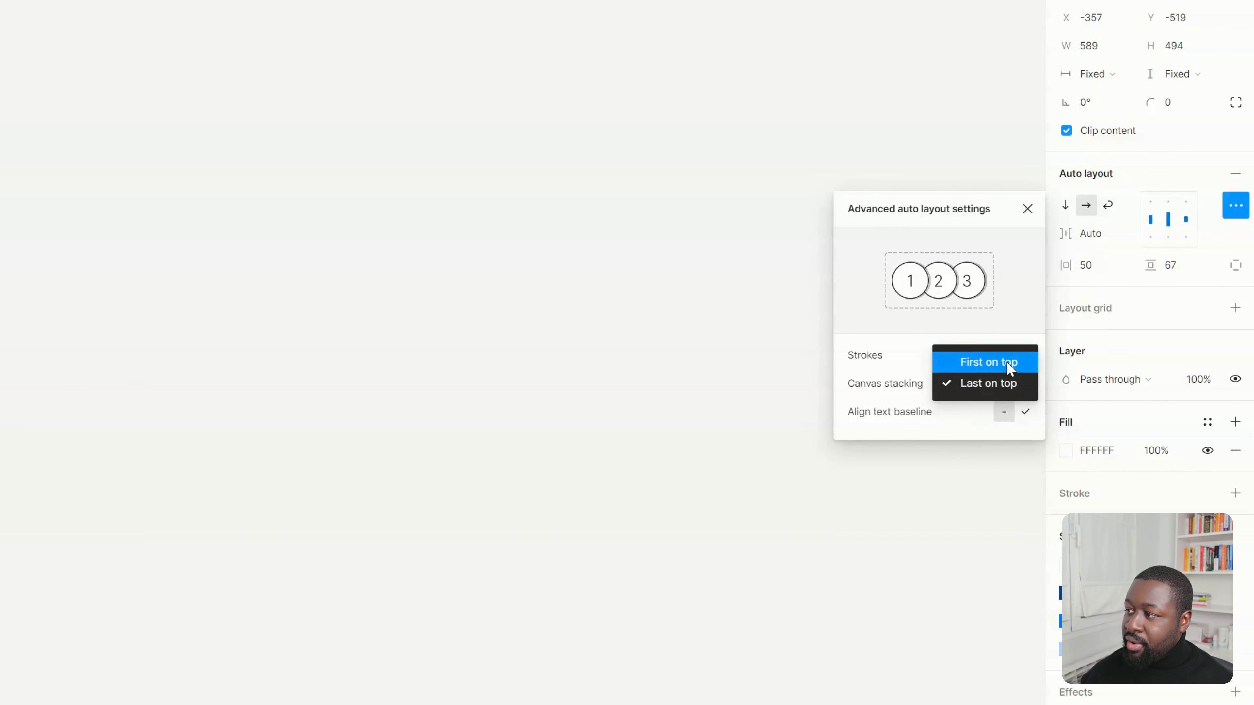
click(1007, 361)
click(1010, 391)
click(1007, 405)
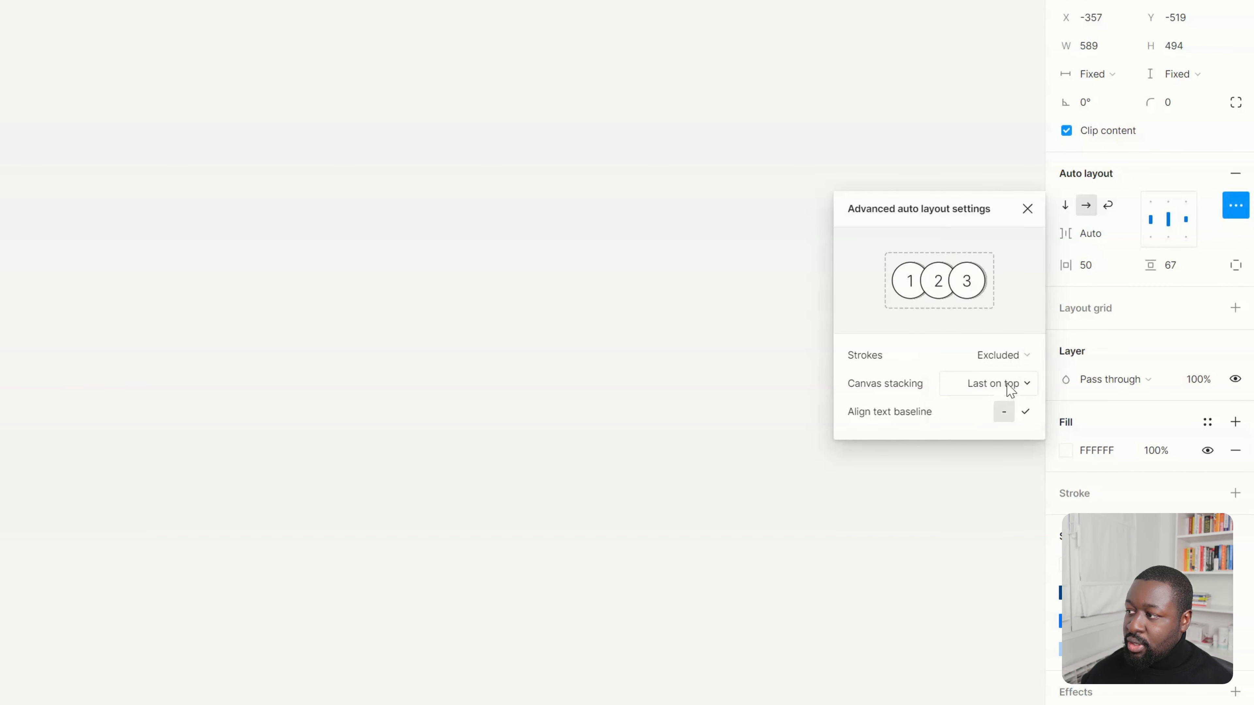
click(1011, 389)
click(1010, 363)
click(1010, 389)
click(1002, 406)
click(1005, 383)
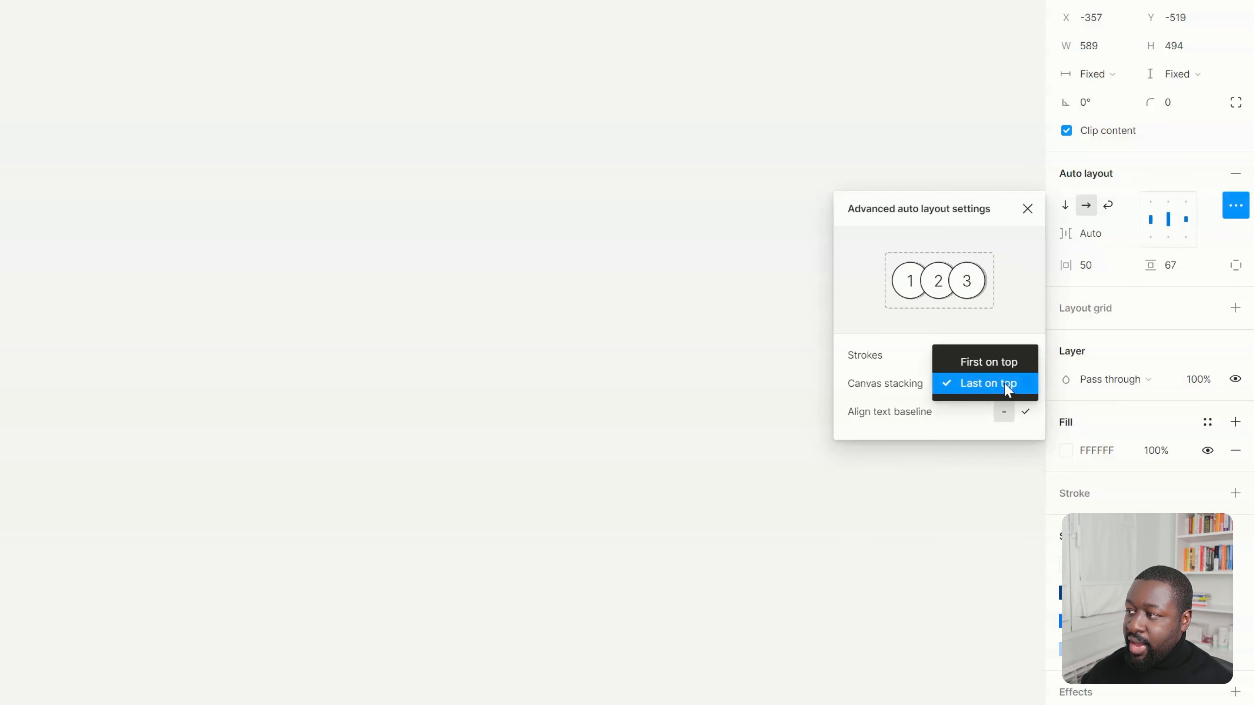
click(1005, 369)
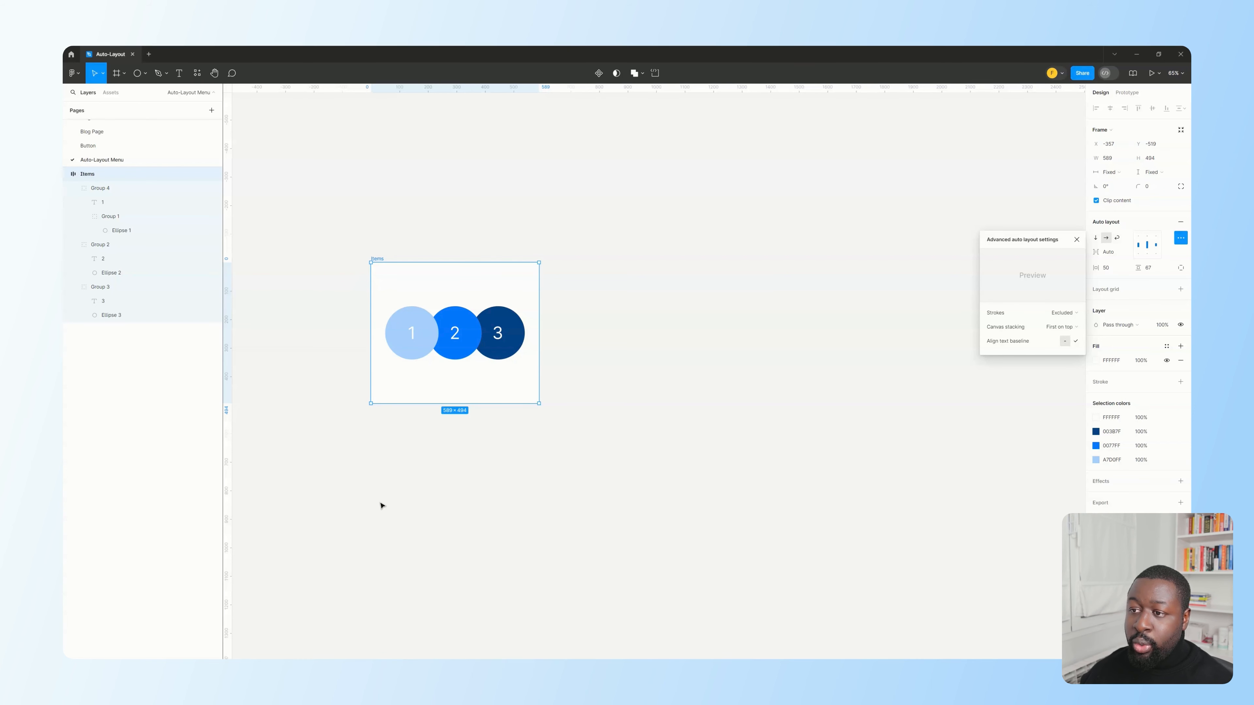
- Reorder circle 3 back and forth along the row in the Items frame, leaving it between circles 1 and 2
click(502, 351)
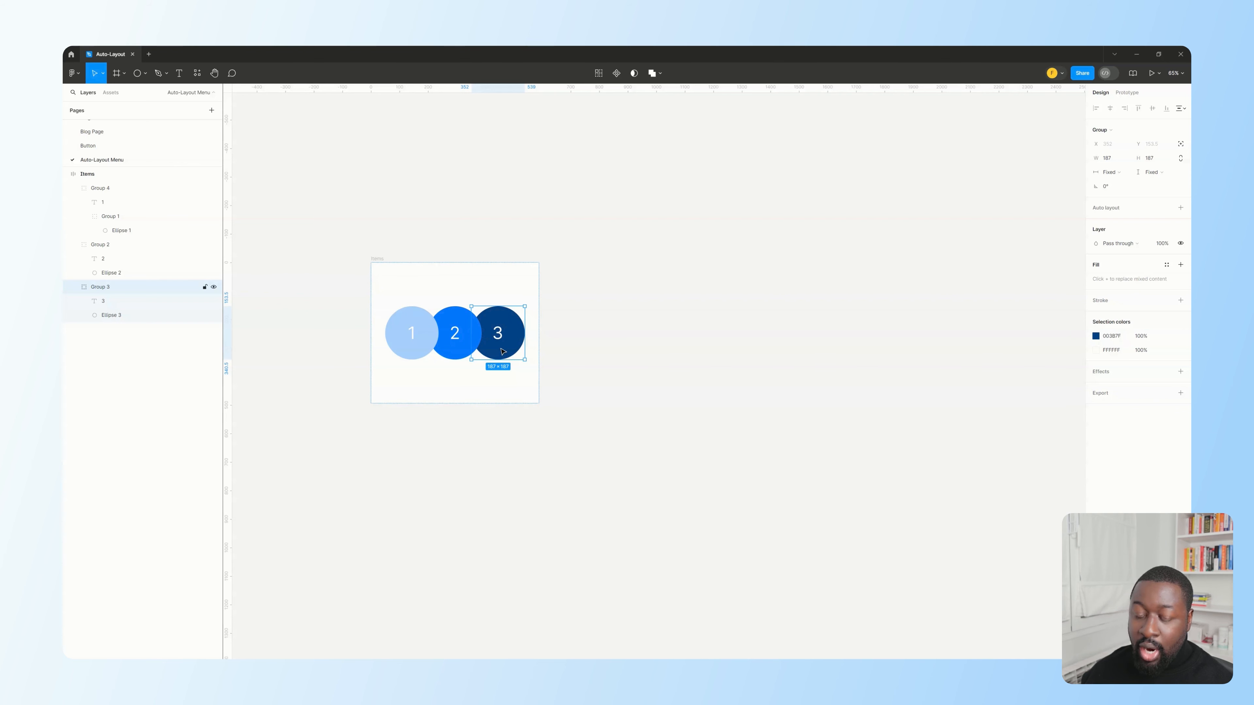
key(Left)
key(Left)
key(Right)
key(Right)
key(Left)
key(Left)
key(Right)
key(Left)
key(Right)
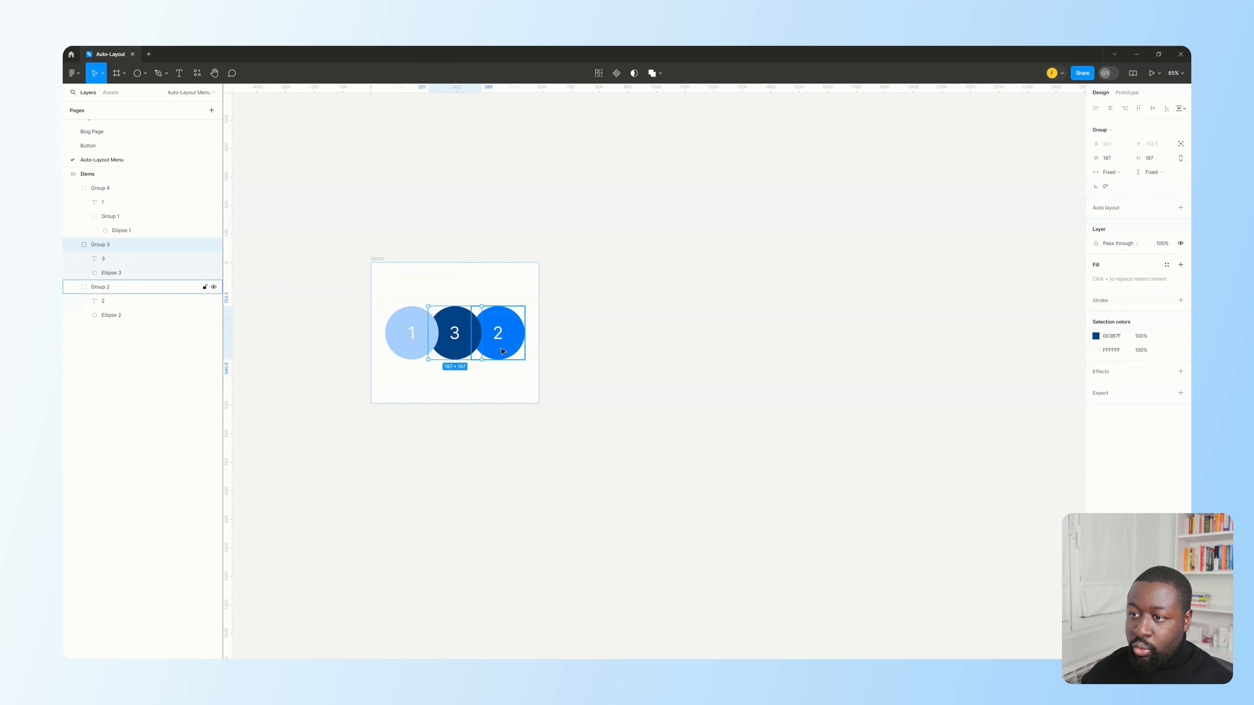
key(Right)
key(Left)
key(Left)
key(Right)
- Move circle 1 to the end of the row and shift it back and forth, leaving it between circles 3 and 2
click(419, 334)
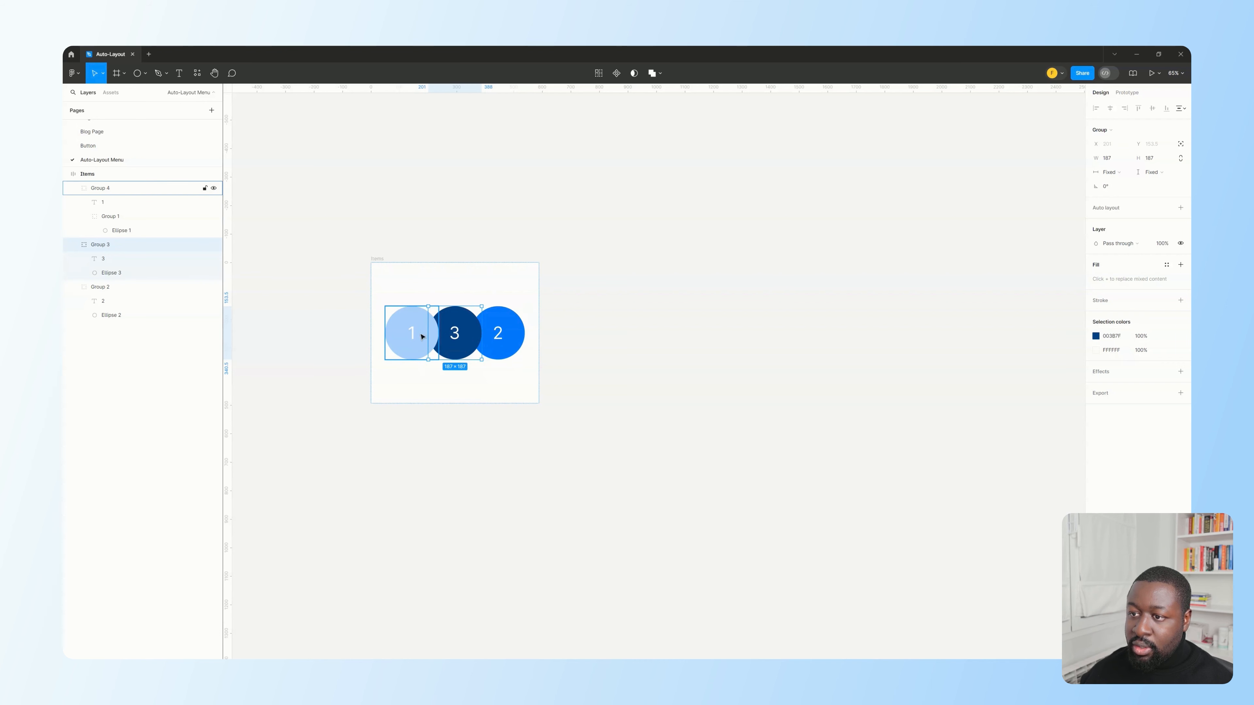
key(Right)
key(Right)
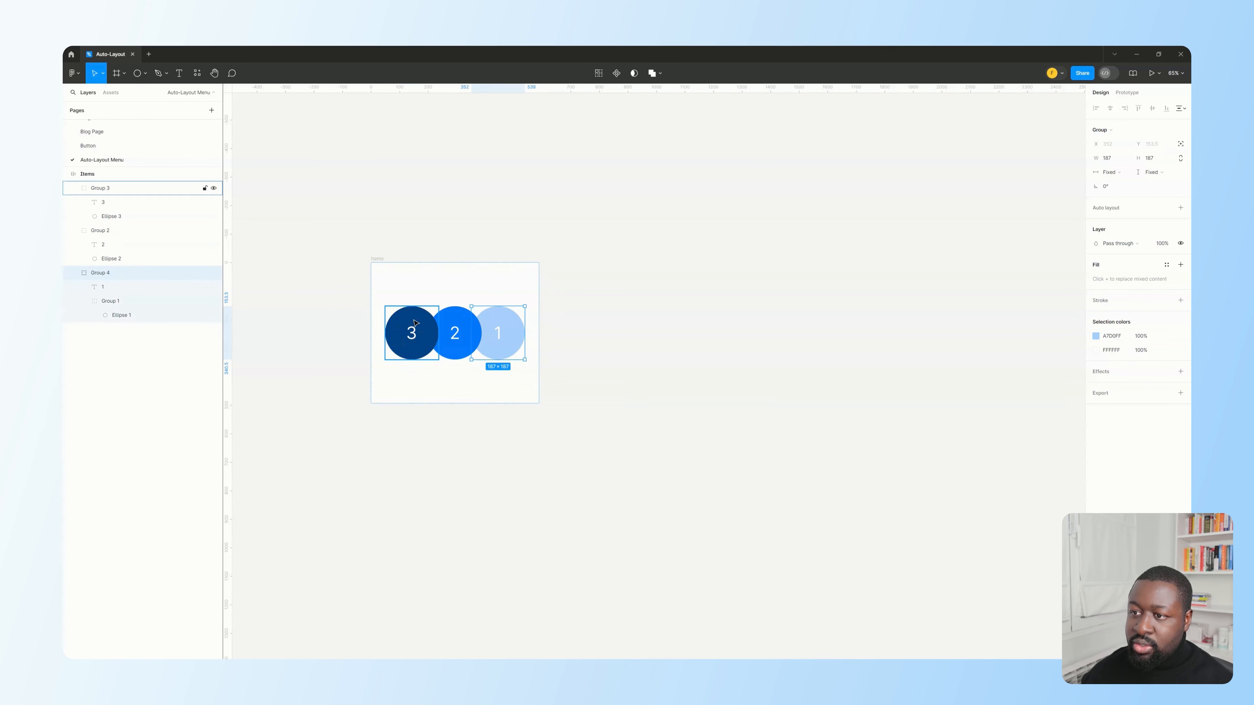
key(Left)
key(Right)
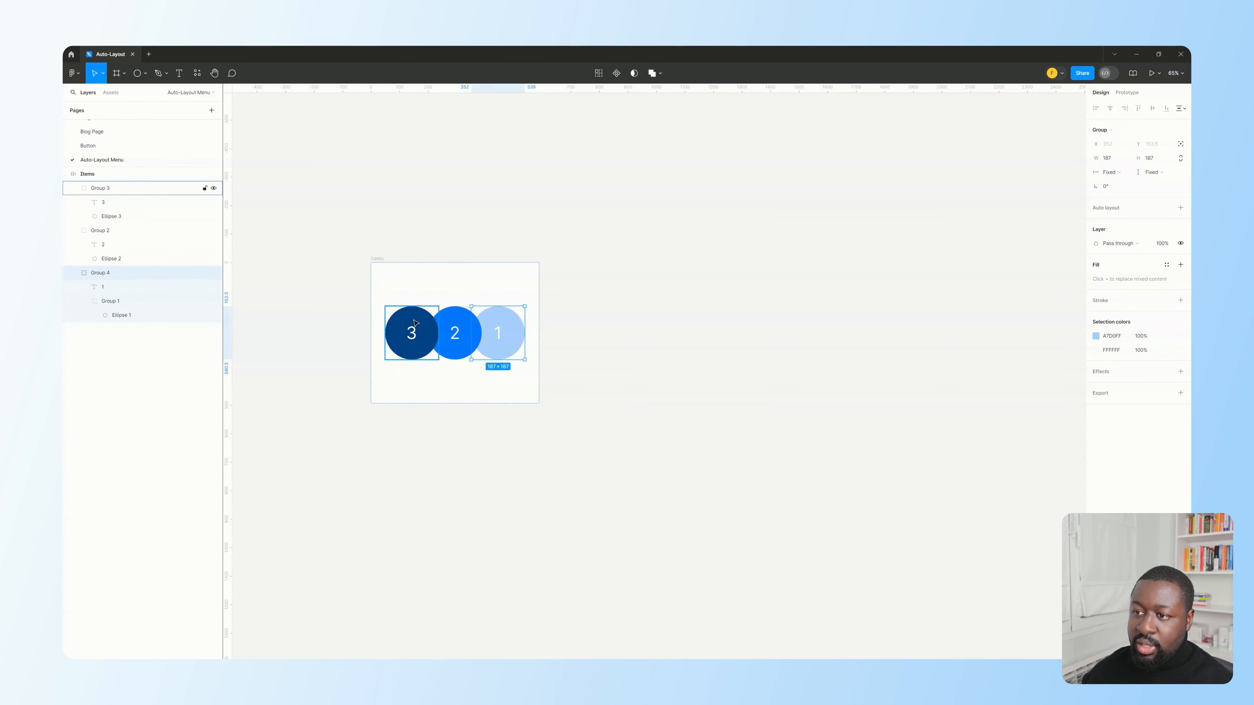
key(Left)
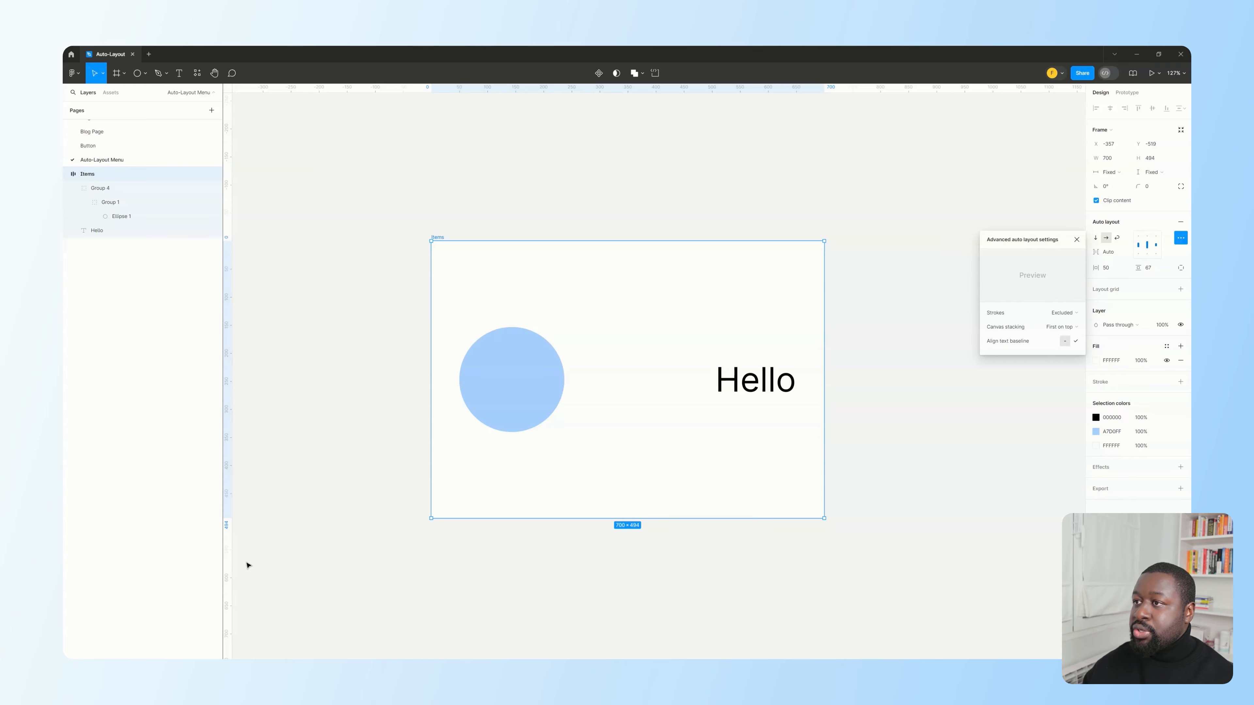
- Turn on text baseline alignment for the Items frame and place a horizontal guide along the baseline of the Hello text
mouse_move(1076, 342)
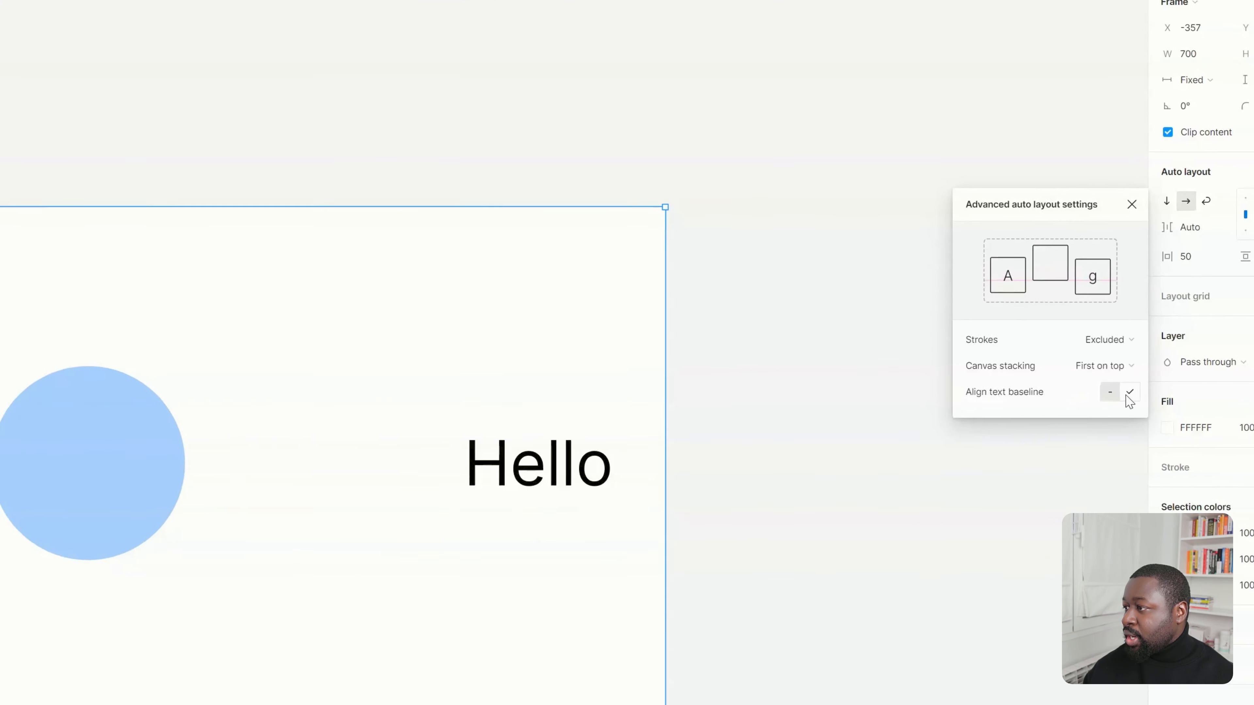
click(1138, 401)
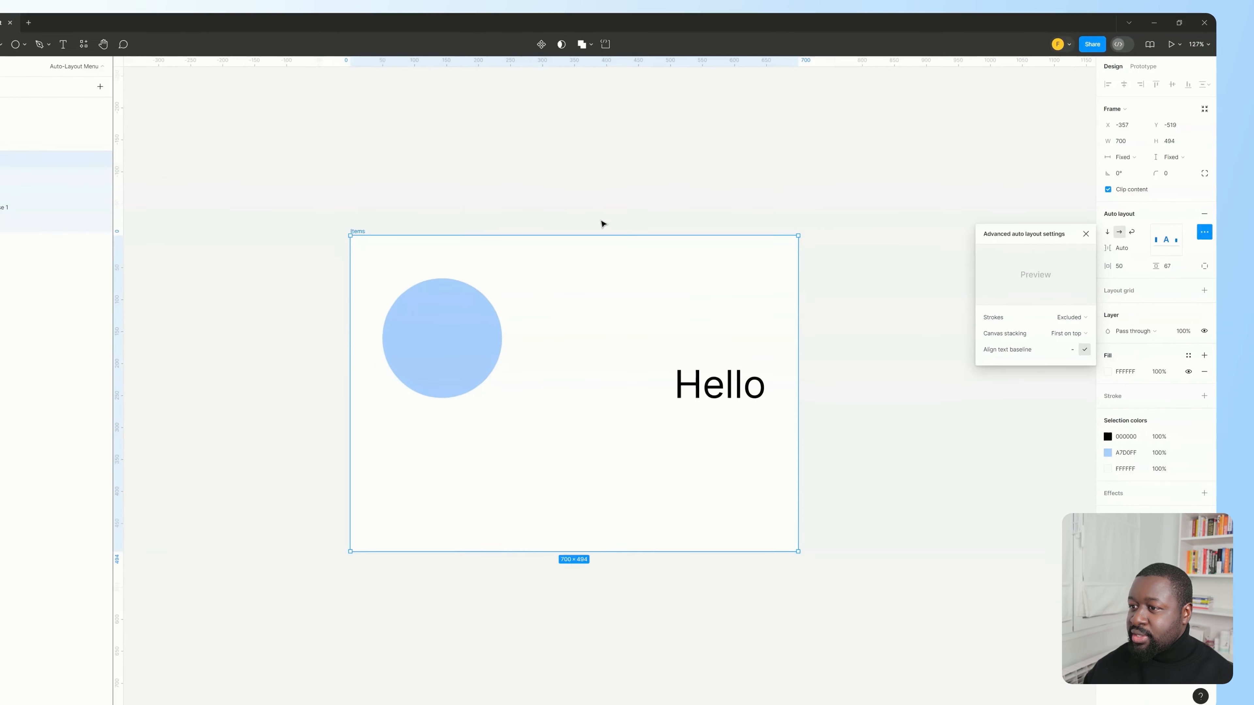
drag(632, 88, 647, 384)
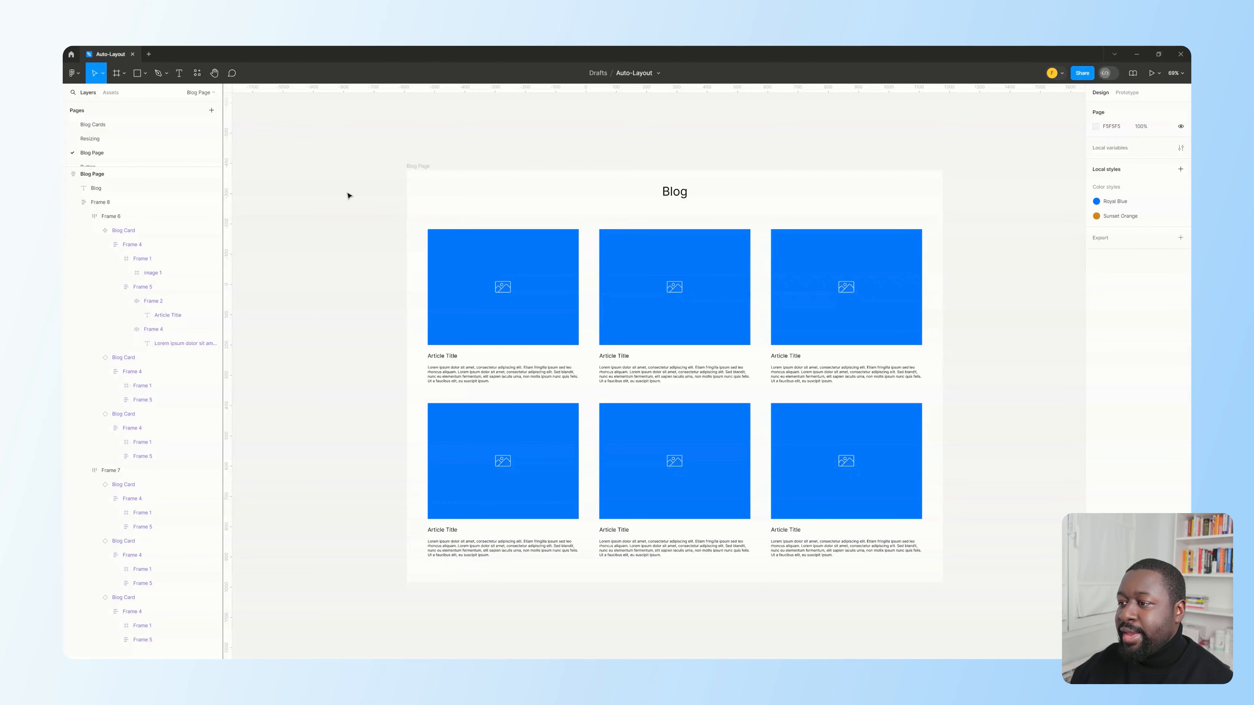
- Resize the Blog Page frame horizontally from its right edge
click(410, 166)
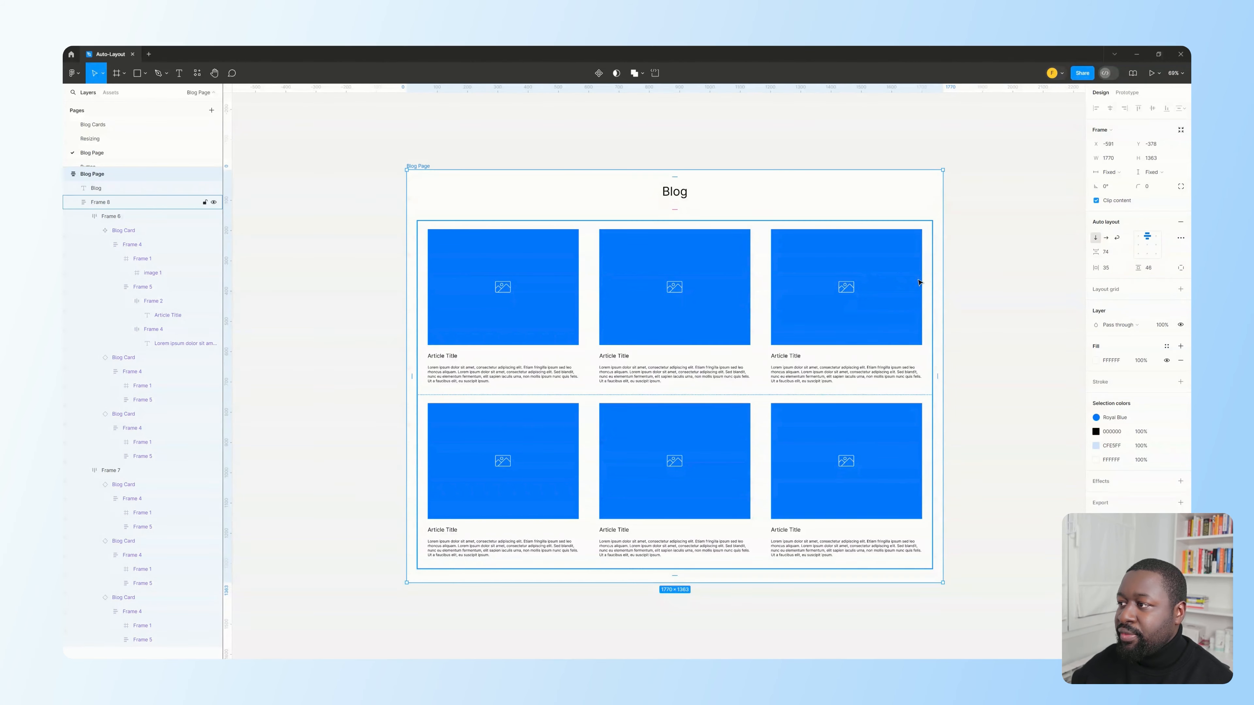
mouse_move(944, 267)
mouse_down()
mouse_move(675, 268)
mouse_move(995, 270)
mouse_move(616, 268)
mouse_move(994, 273)
mouse_move(704, 273)
mouse_move(983, 273)
mouse_move(937, 273)
mouse_up()
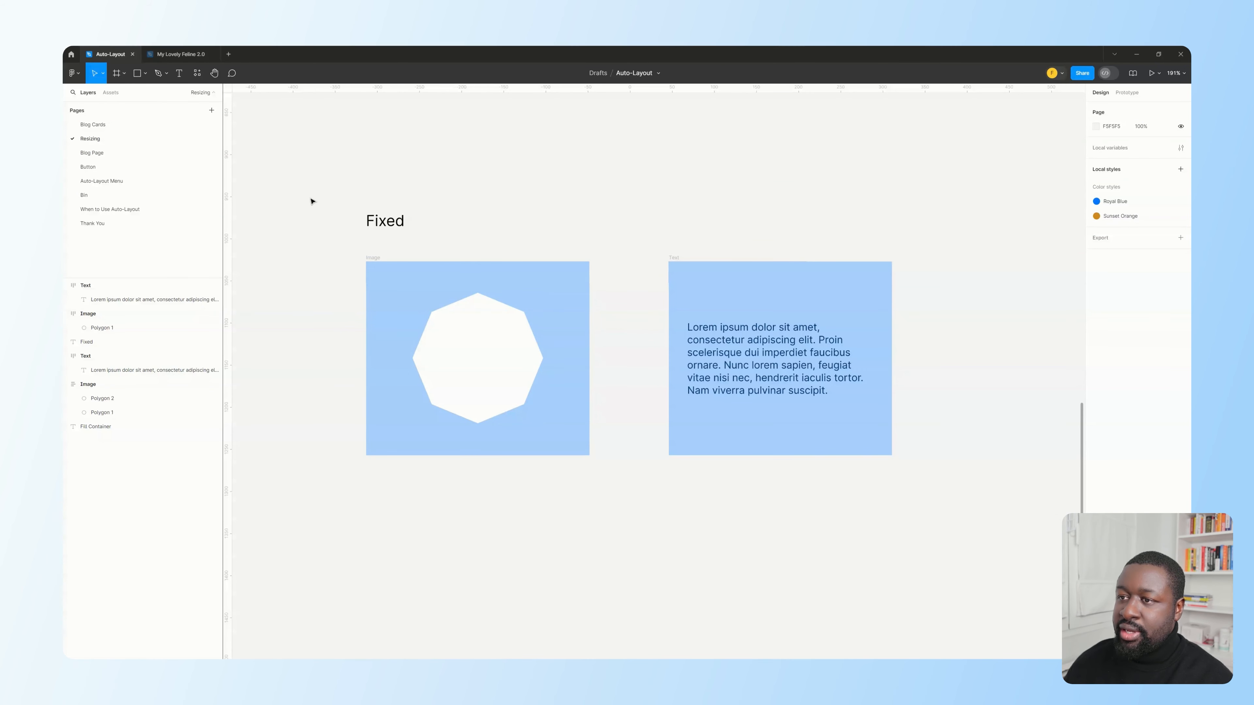
- Resize the Image frame under the Fixed heading to 310 by 228 and select the octagon inside it
click(373, 258)
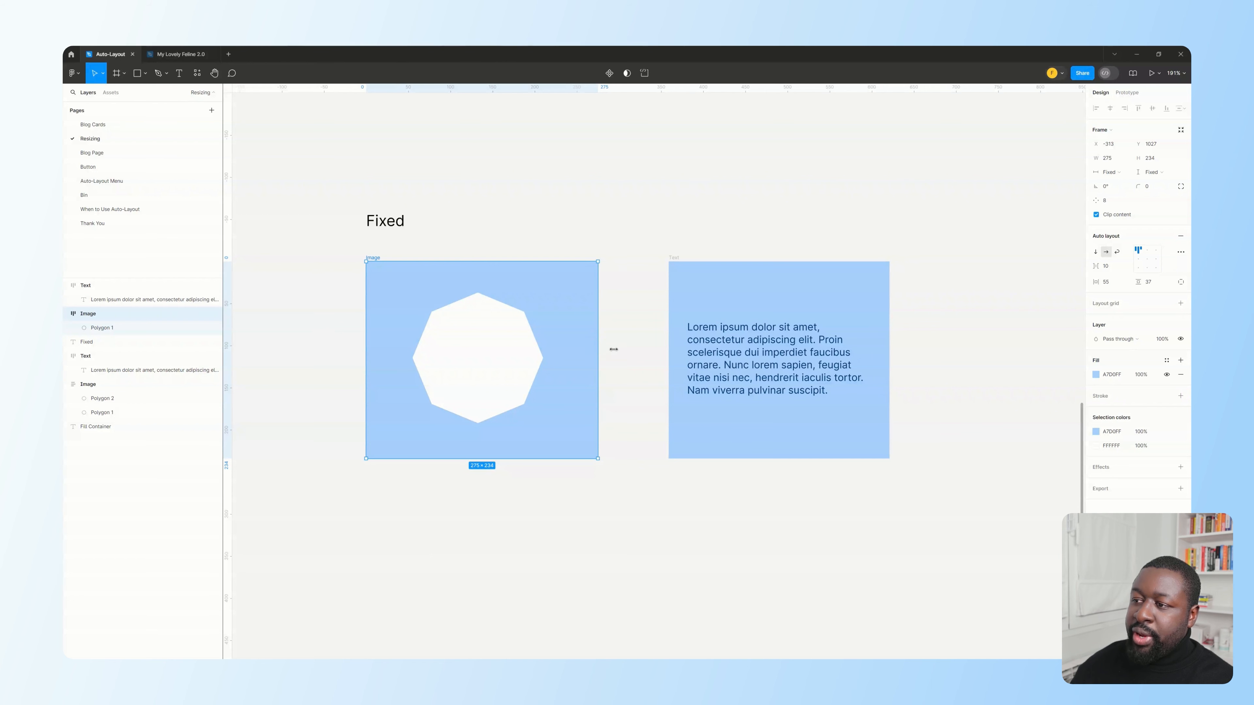
drag(613, 349, 656, 351)
drag(493, 460, 494, 533)
drag(626, 366, 627, 365)
drag(531, 532, 542, 454)
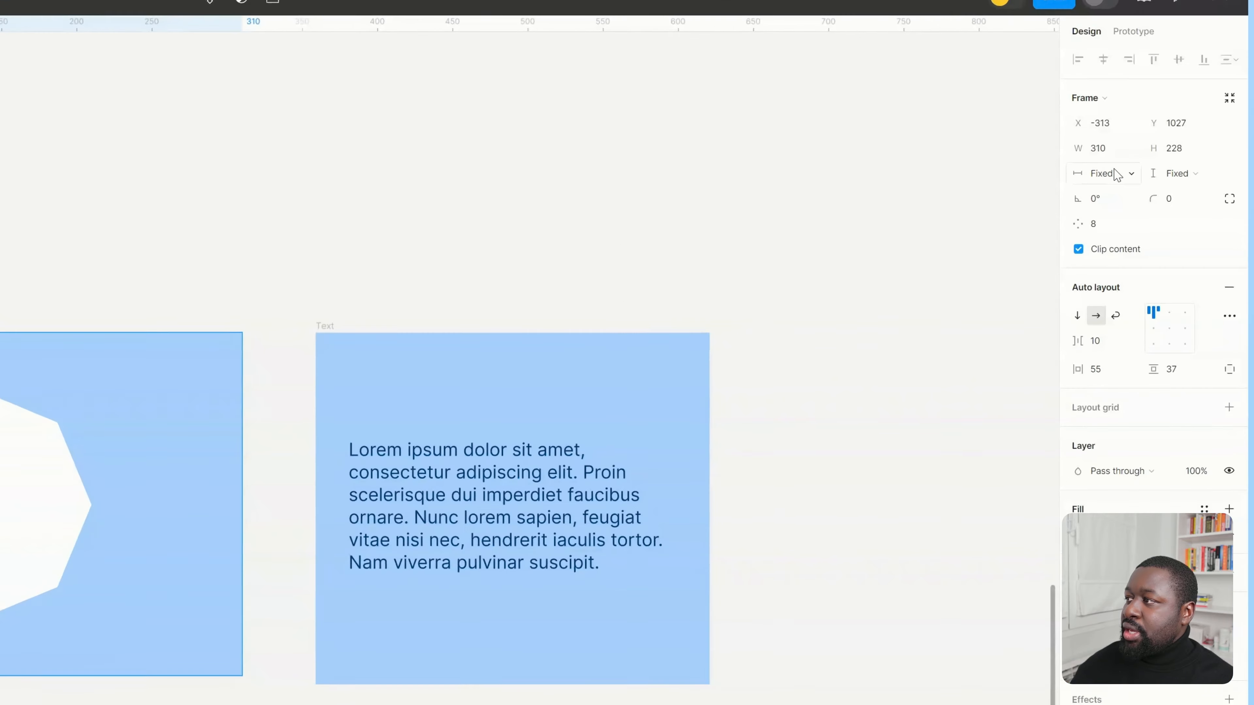
click(484, 367)
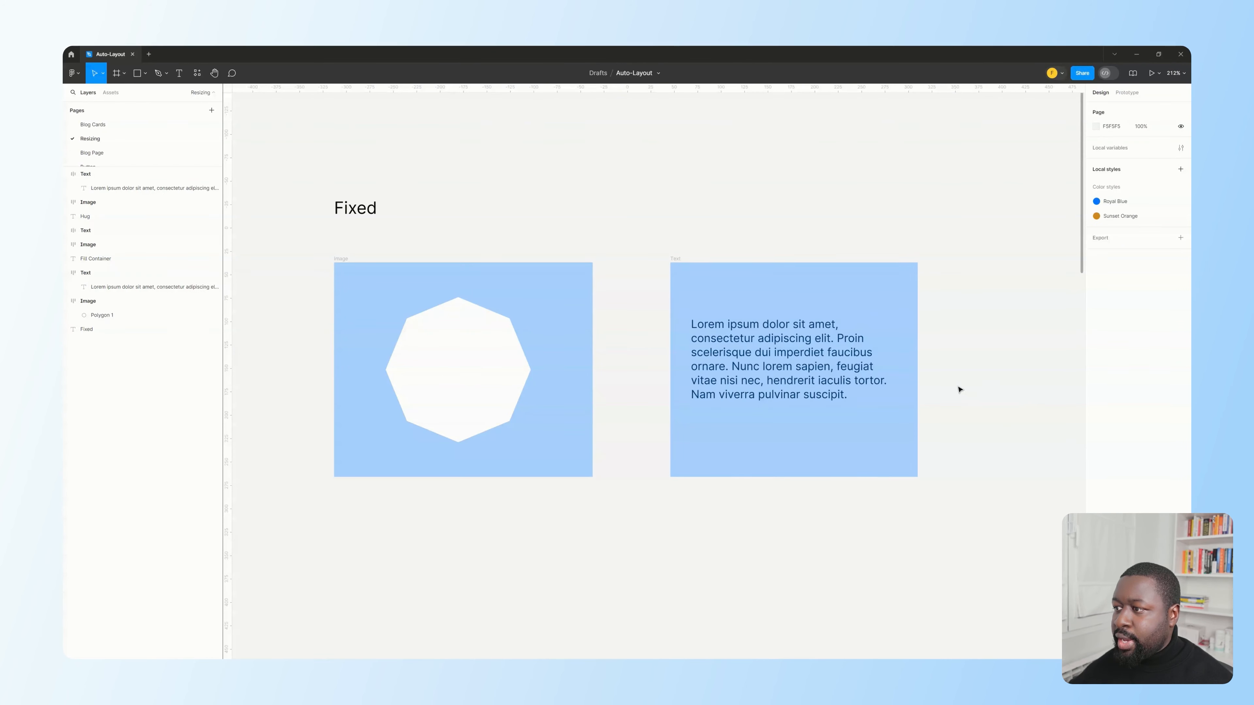
- Add a second copy of the lorem ipsum paragraph, after a blank line, to the text under the Fixed heading
double_click(880, 398)
key(Return)
key(ctrl+c)
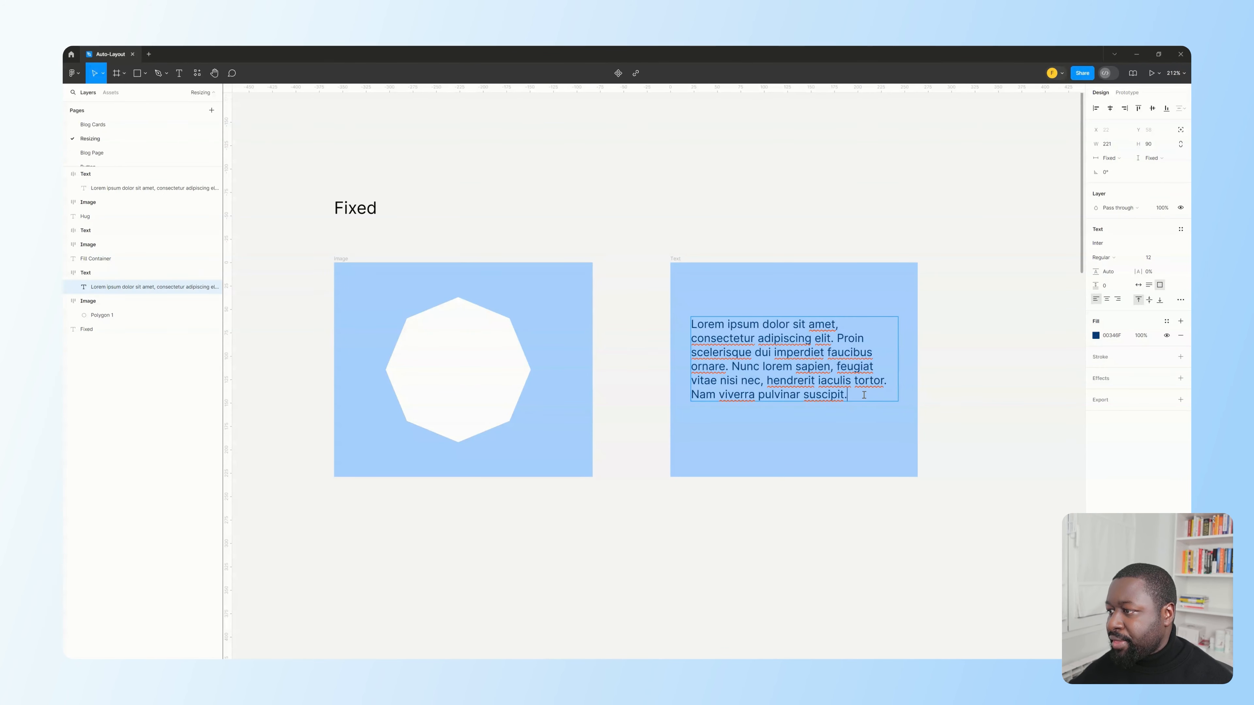
click(859, 395)
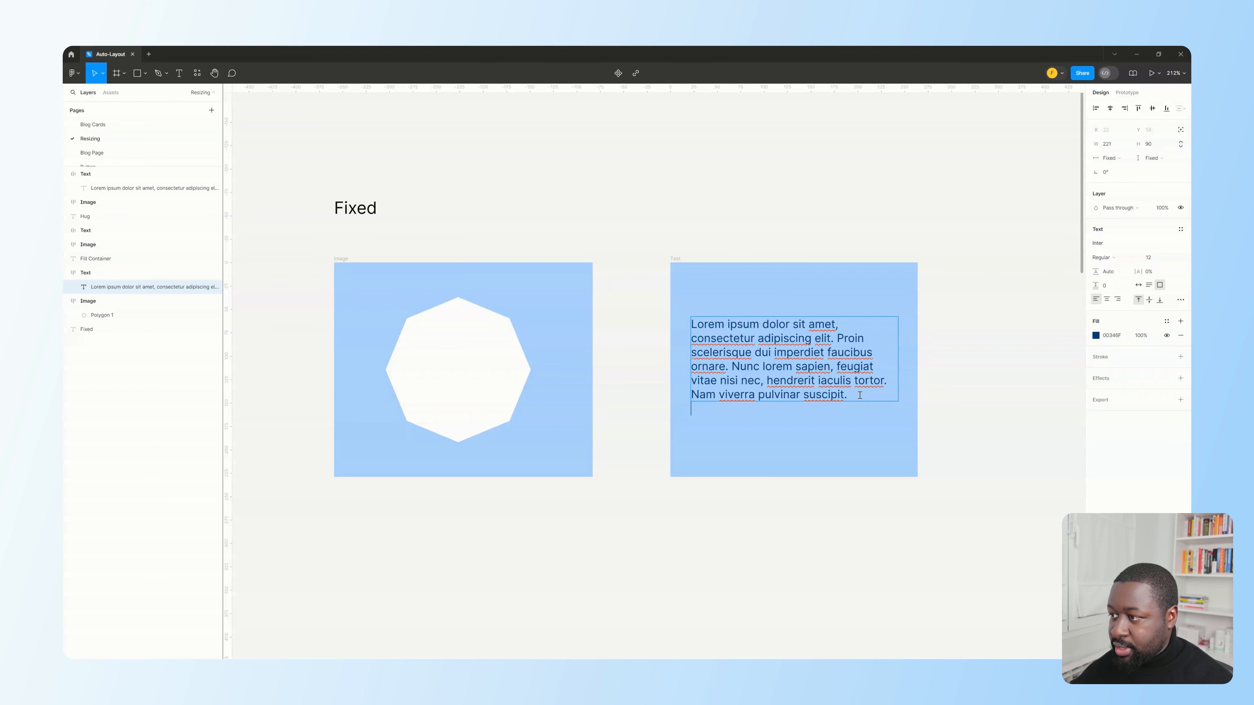
key(Return)
key(Return)
key(ctrl+v)
click(1026, 433)
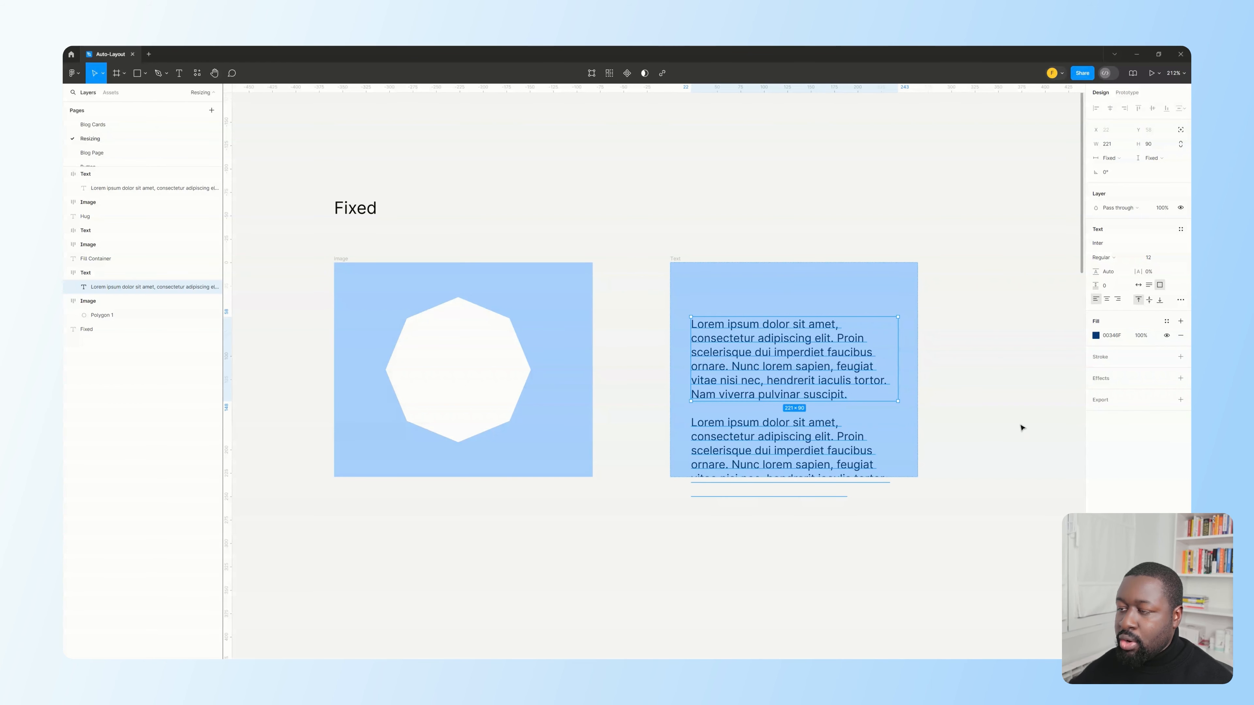
- Shrink the light blue Text frame under the Fixed heading from its lower corner
click(676, 258)
drag(917, 477, 870, 378)
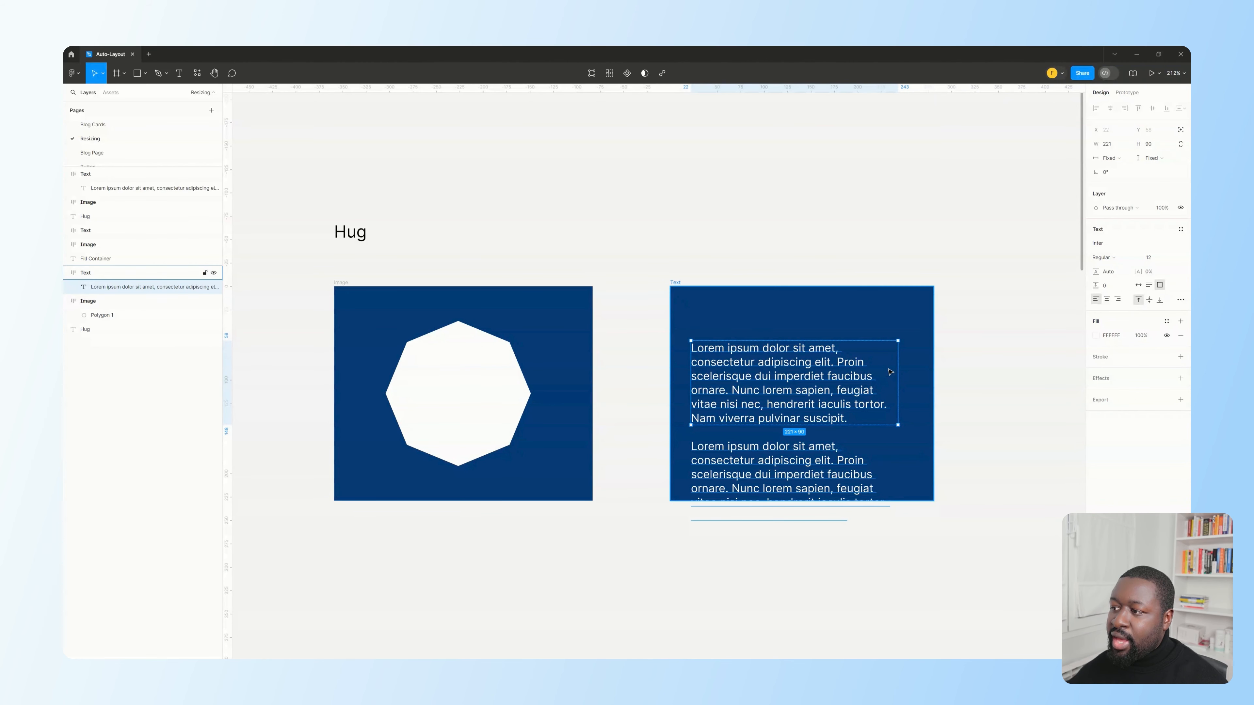
- Set the height to Hug contents for both the paragraph text and its Text frame under the Hug heading
click(1153, 157)
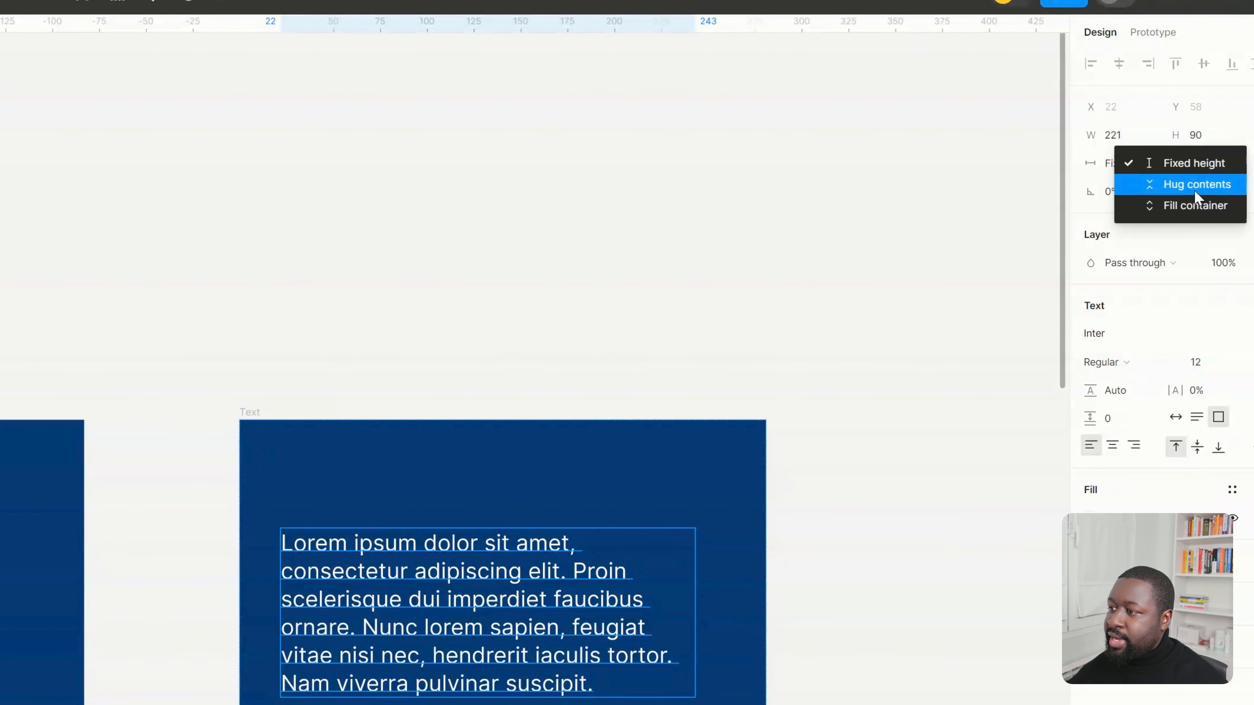
click(1195, 184)
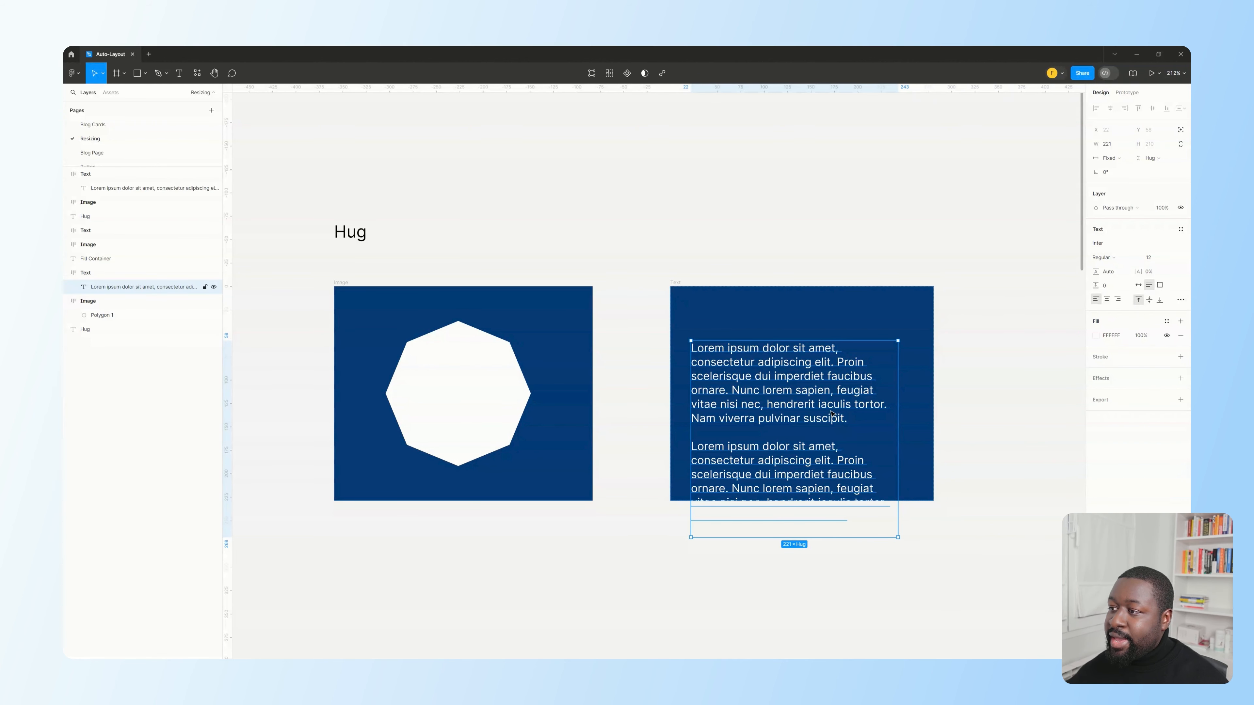
click(675, 282)
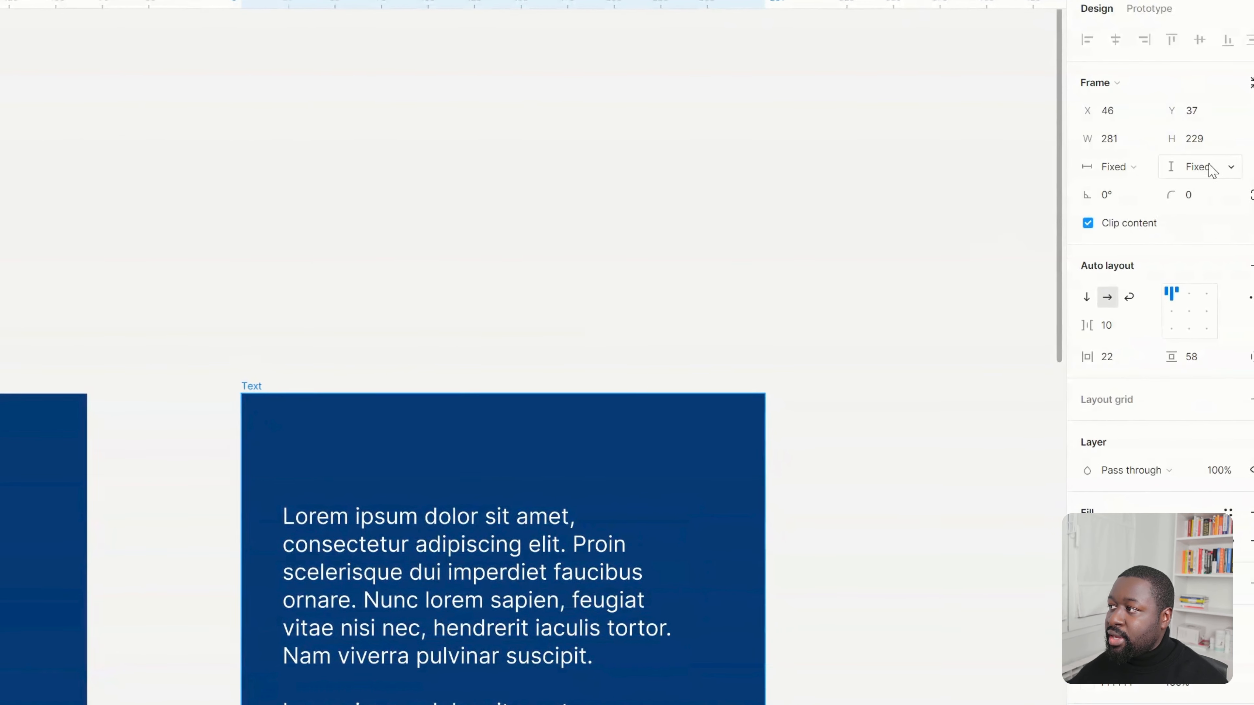
click(1195, 168)
click(1207, 195)
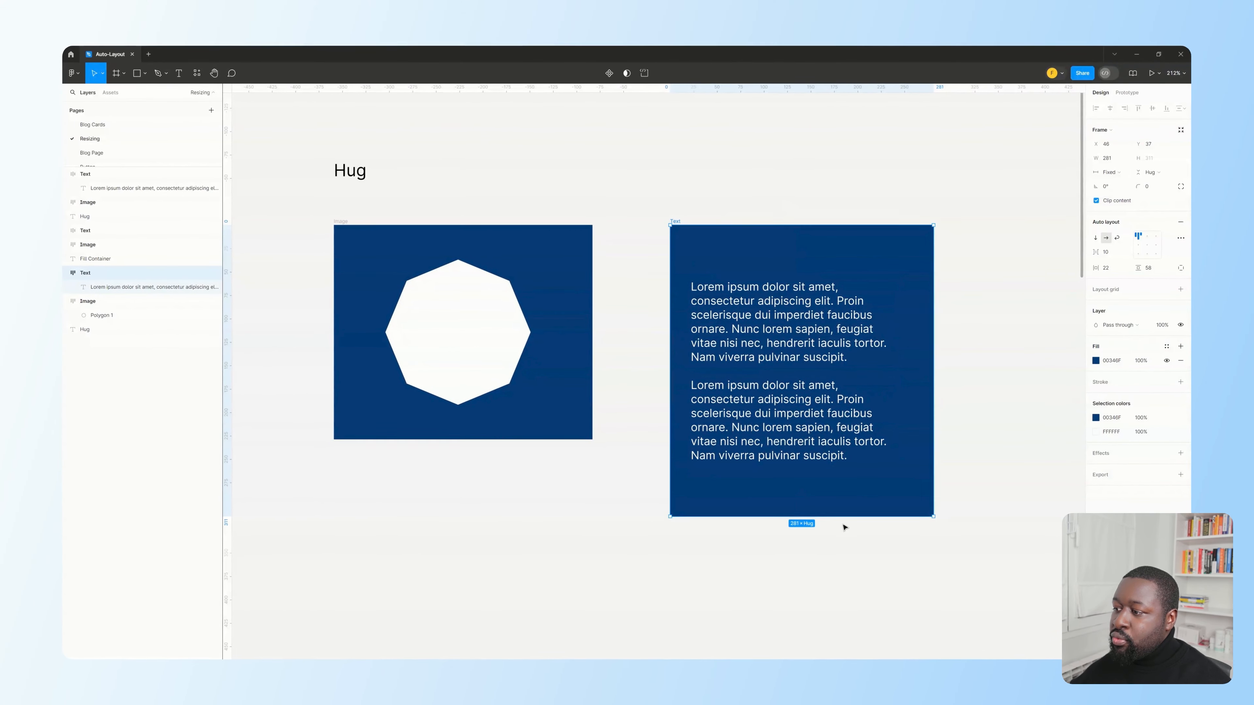
- Try stretching the dark blue Text frame taller from its lower edge
drag(846, 516, 843, 588)
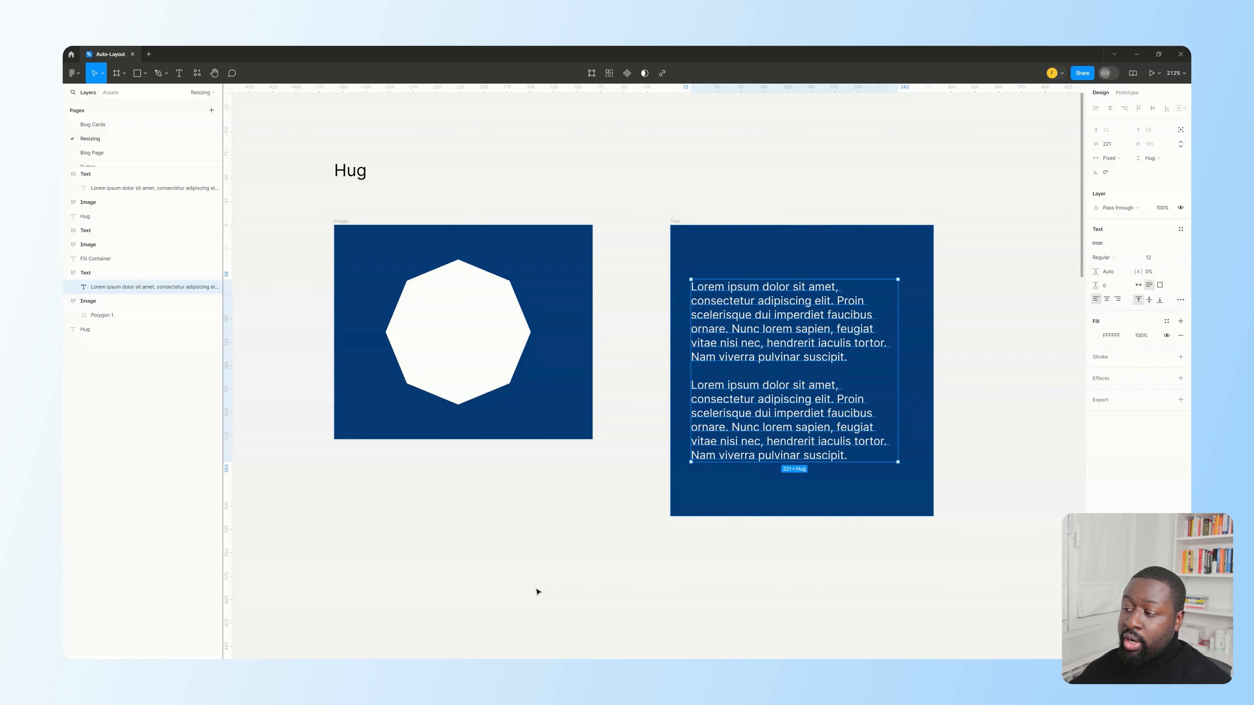
- Add a third copy of the lorem ipsum paragraph, after a blank line, to the text under the Hug heading
double_click(857, 455)
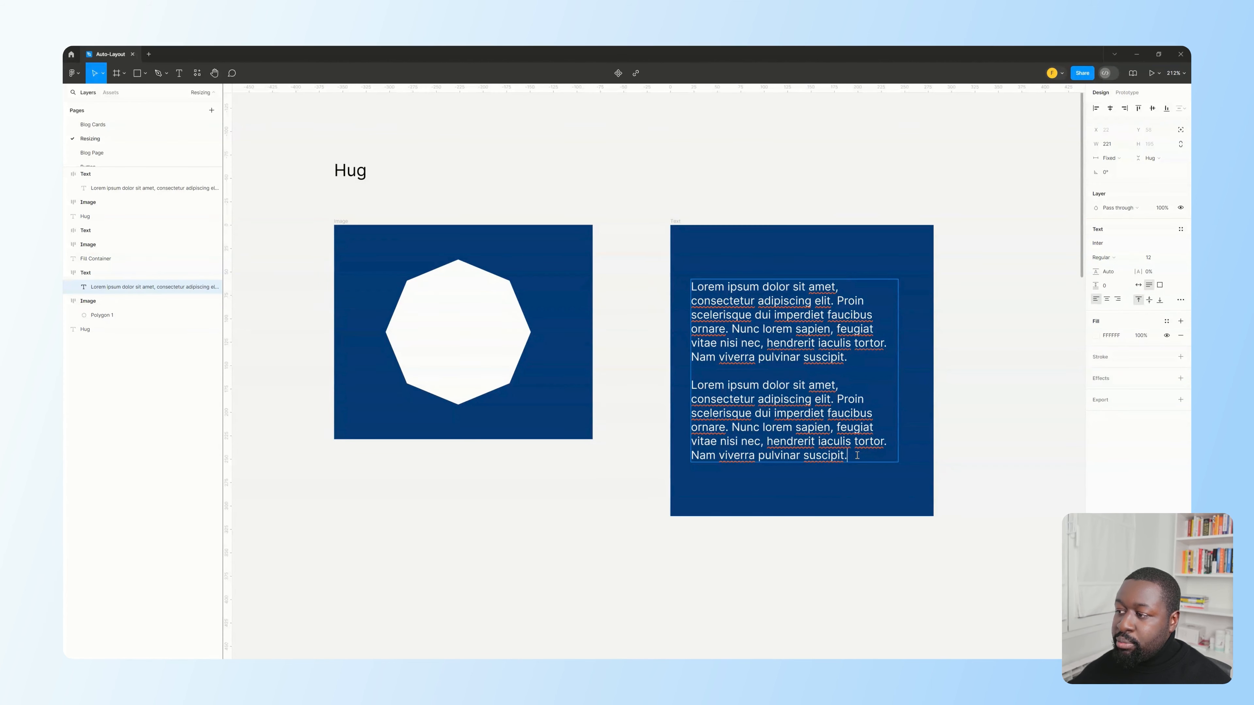
key(Return)
key(Return)
key(ctrl+v)
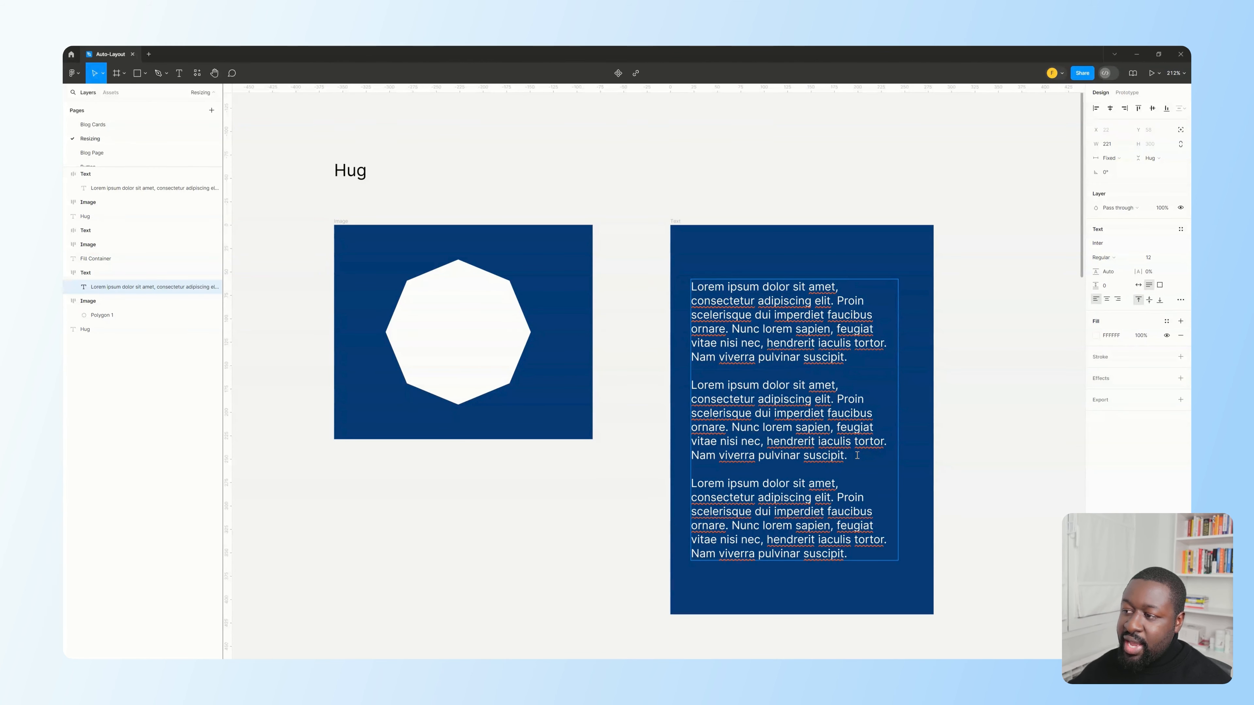
scroll(904, 302, down, 3)
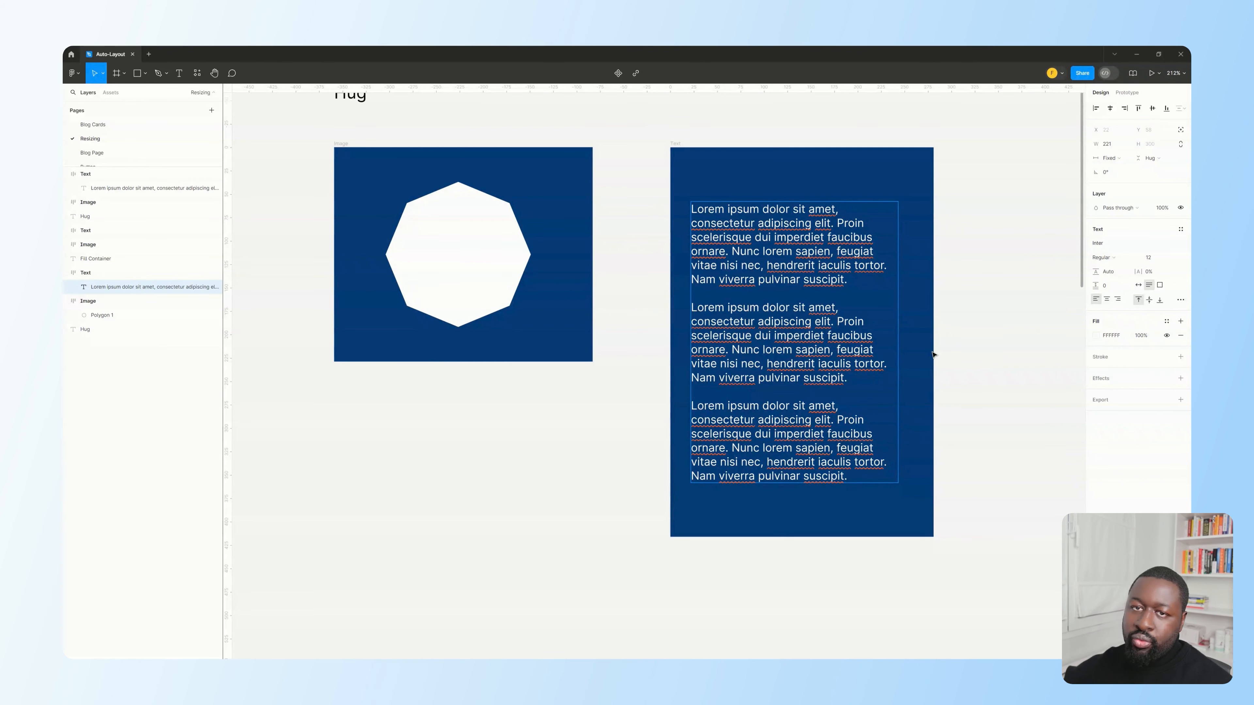
click(677, 550)
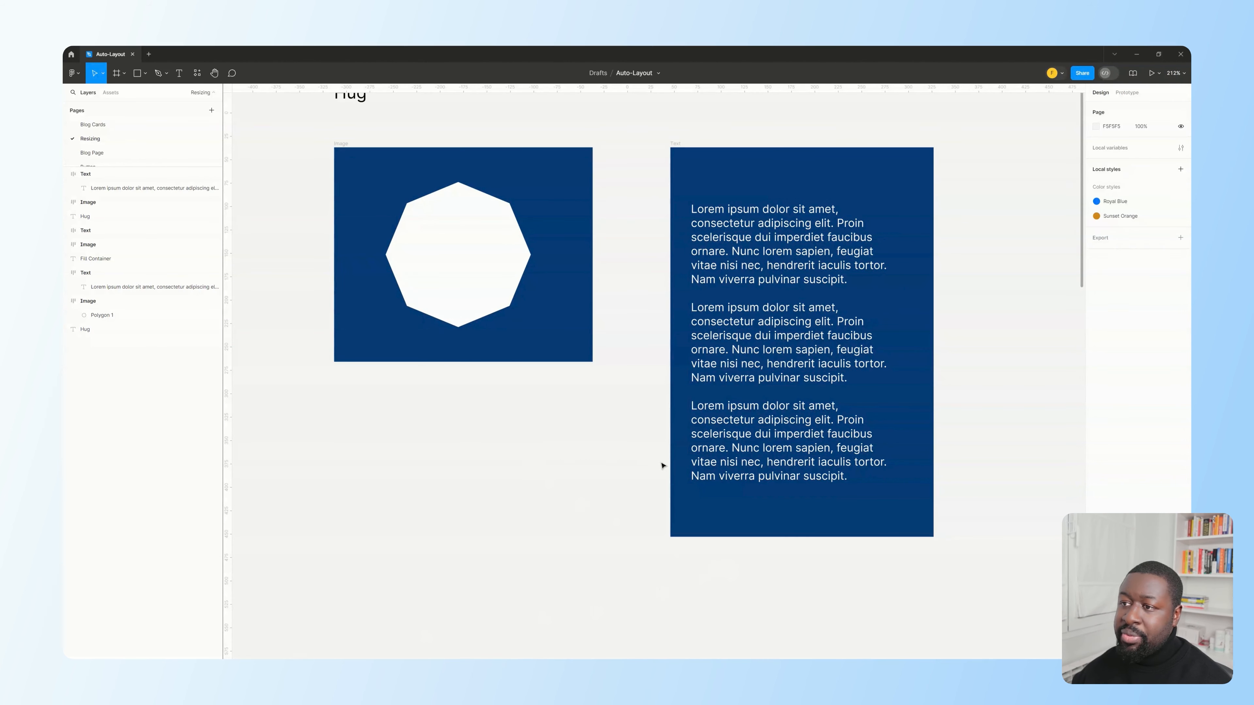
- Duplicate the white octagon inside the dark blue Image frame under the Hug heading and switch that frame to vertical layout
click(511, 271)
key(ctrl+d)
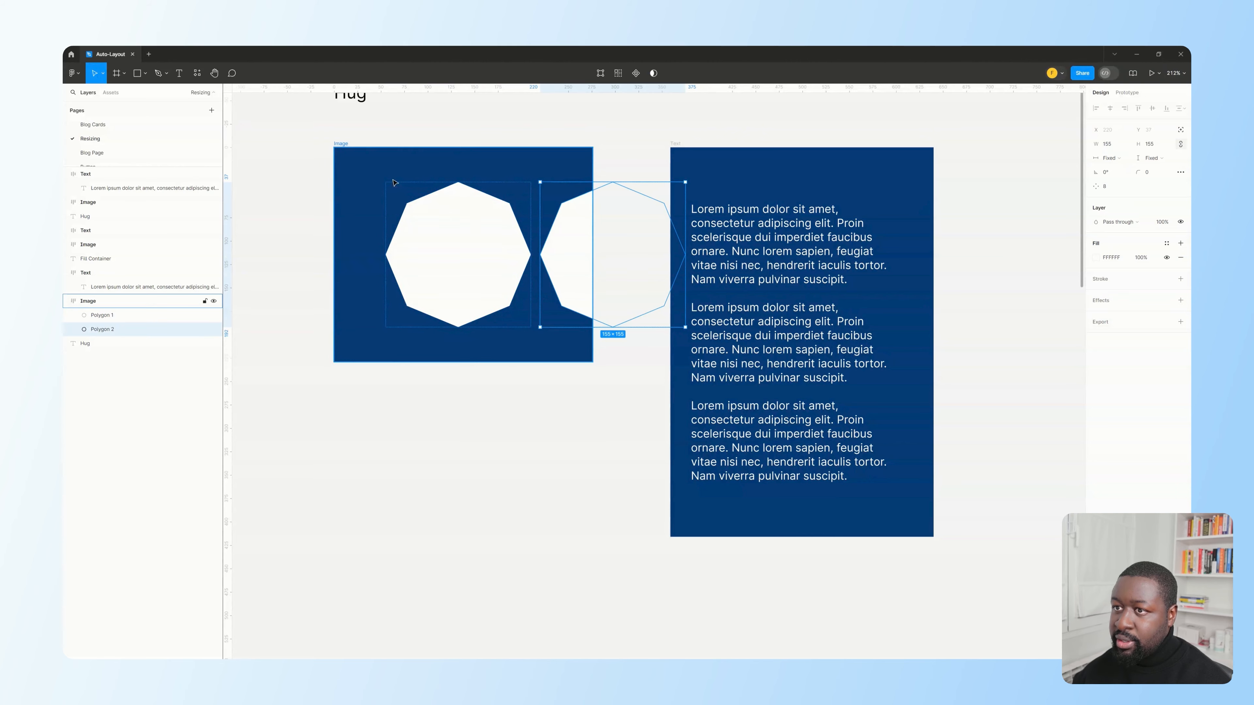
click(348, 152)
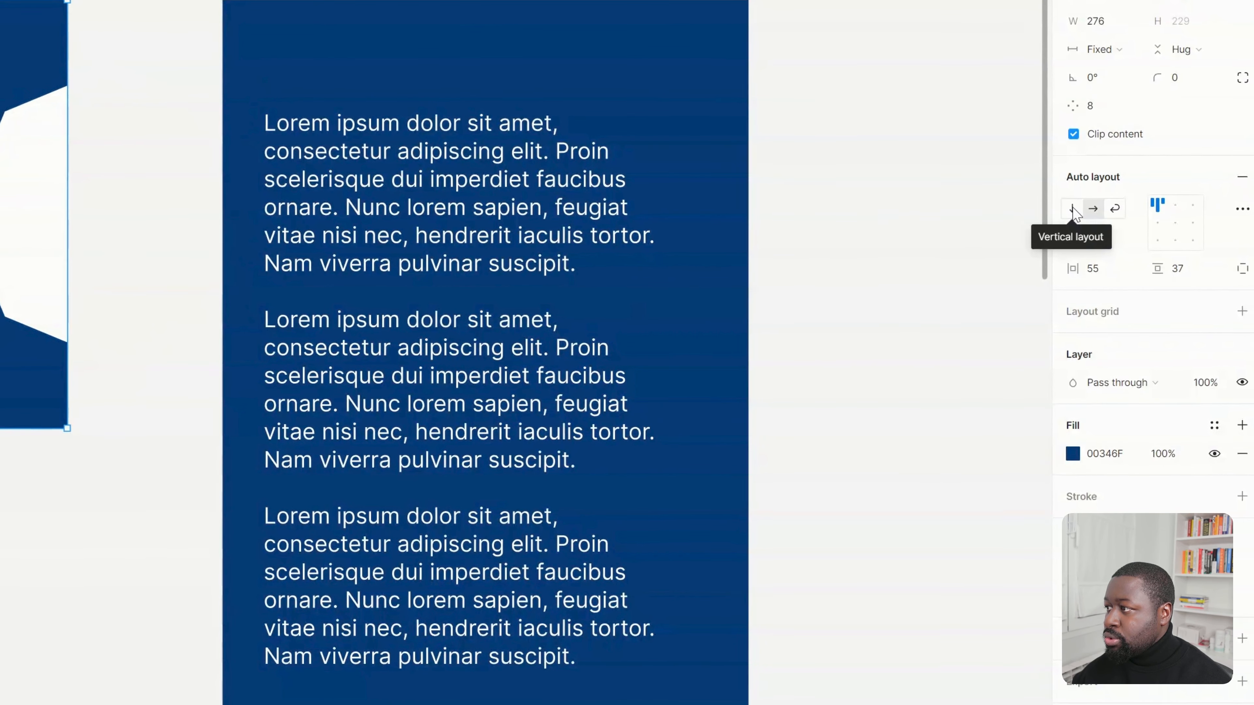
click(1073, 210)
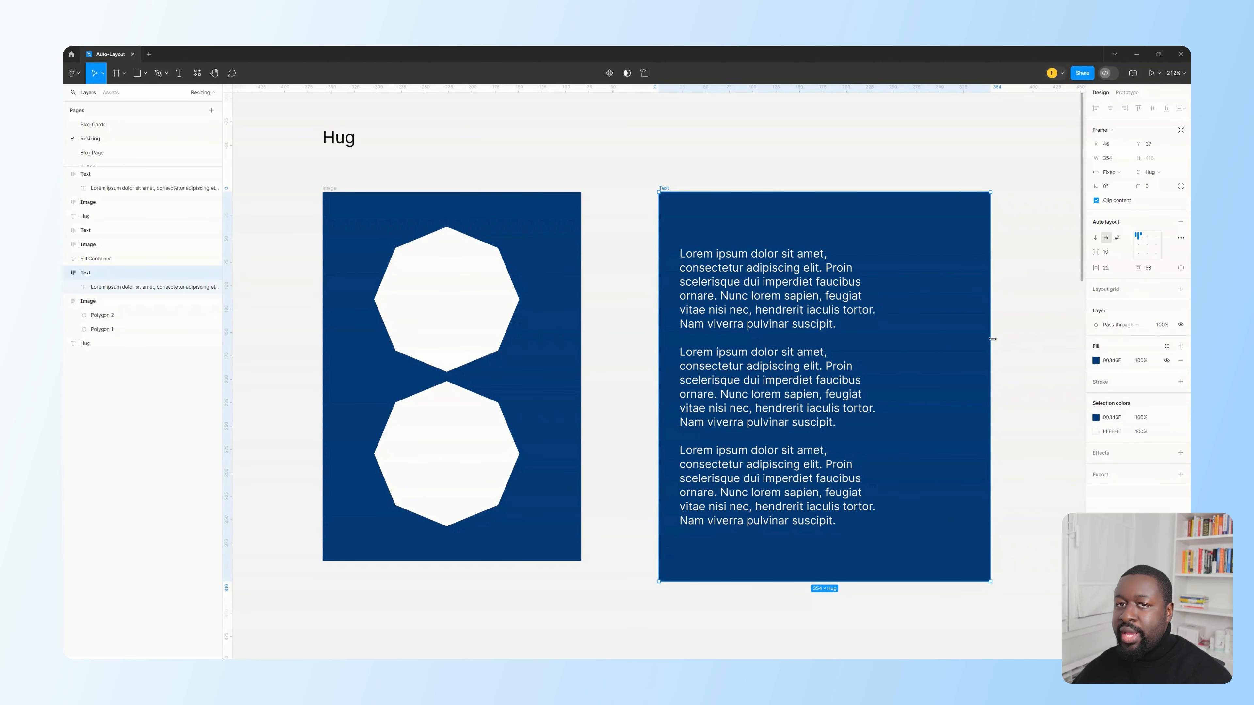
- Narrow the dark blue Text frame under the Hug heading from its side edge
drag(989, 352, 913, 355)
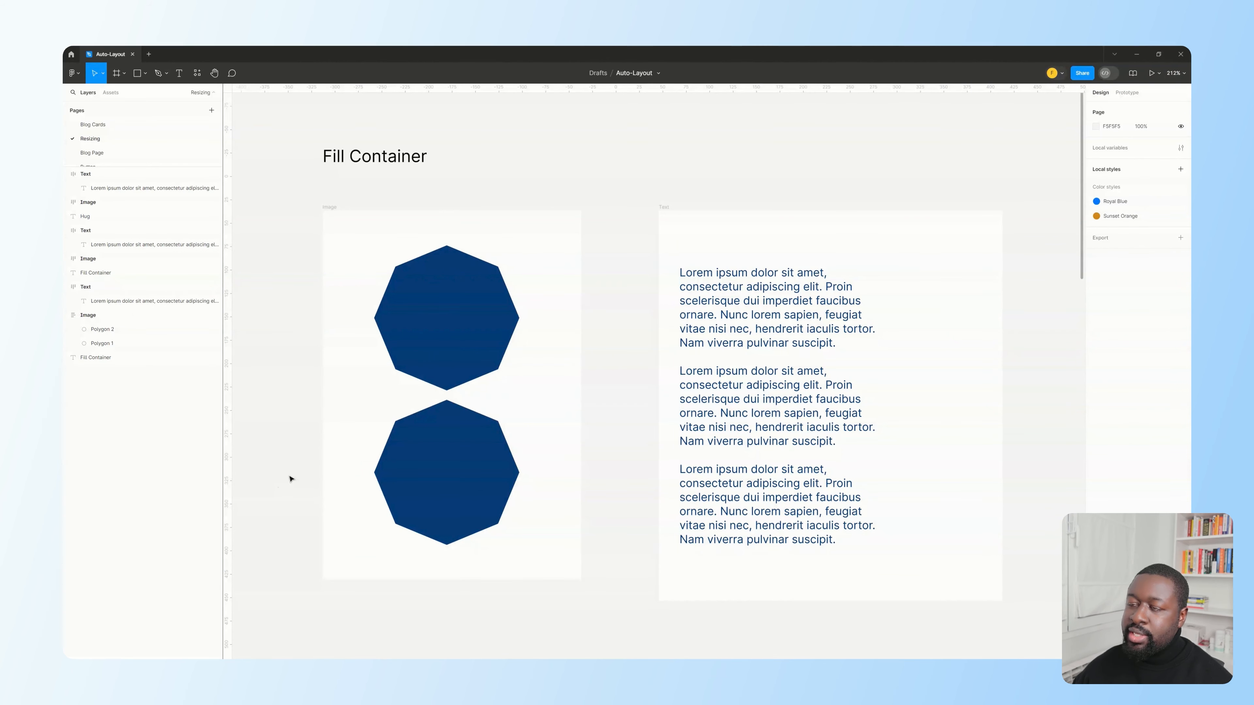
- Set the paragraph text's width under the Fill Container heading to Fill container, and resize its white Text frame from the side edge
click(661, 211)
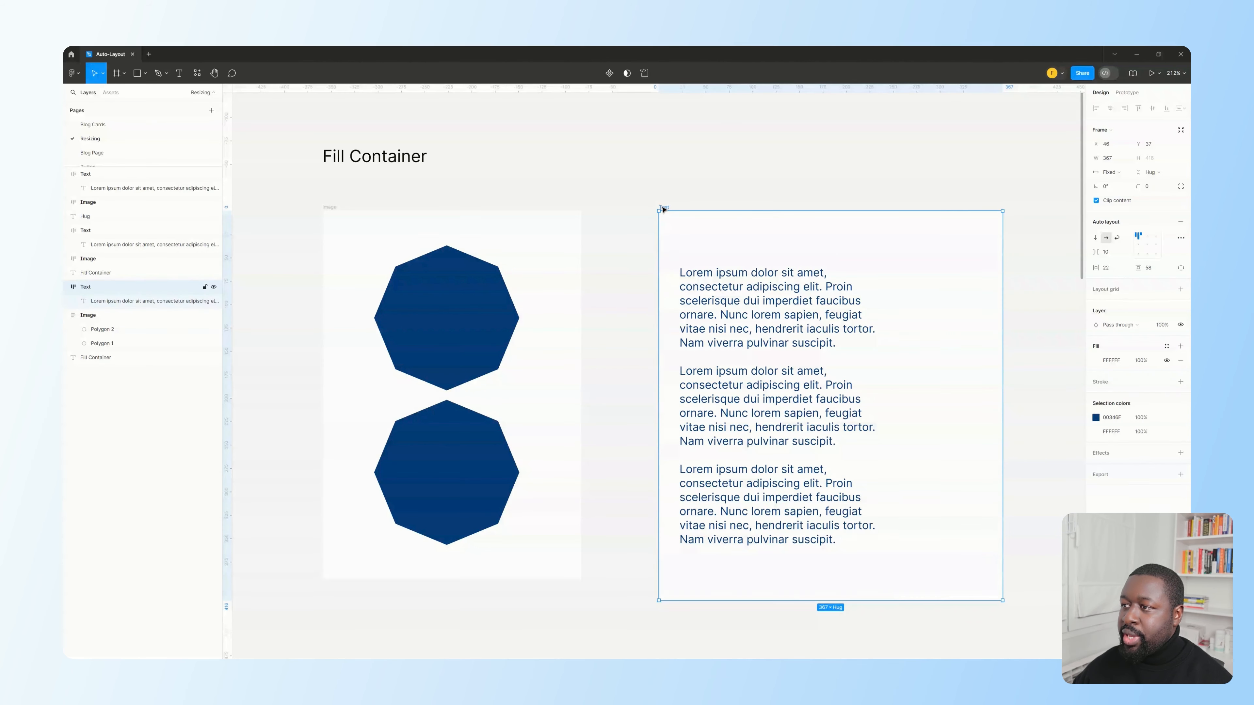
click(747, 320)
click(1115, 172)
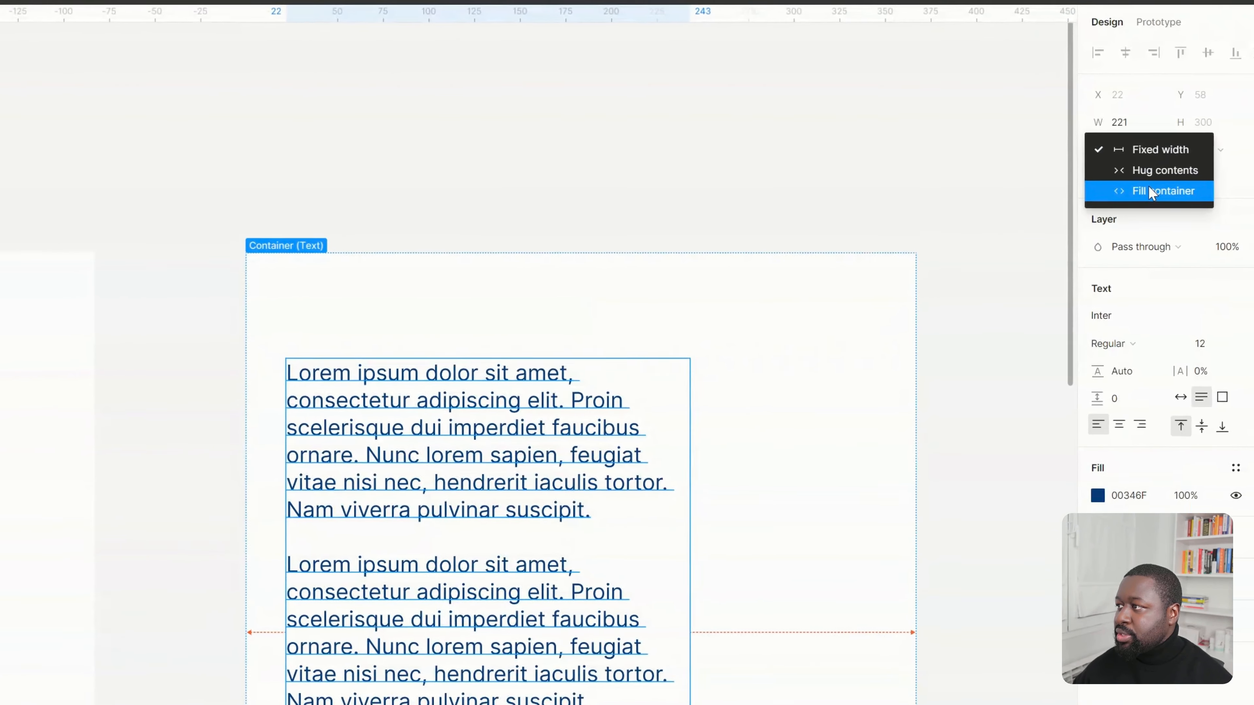
click(1149, 191)
click(447, 151)
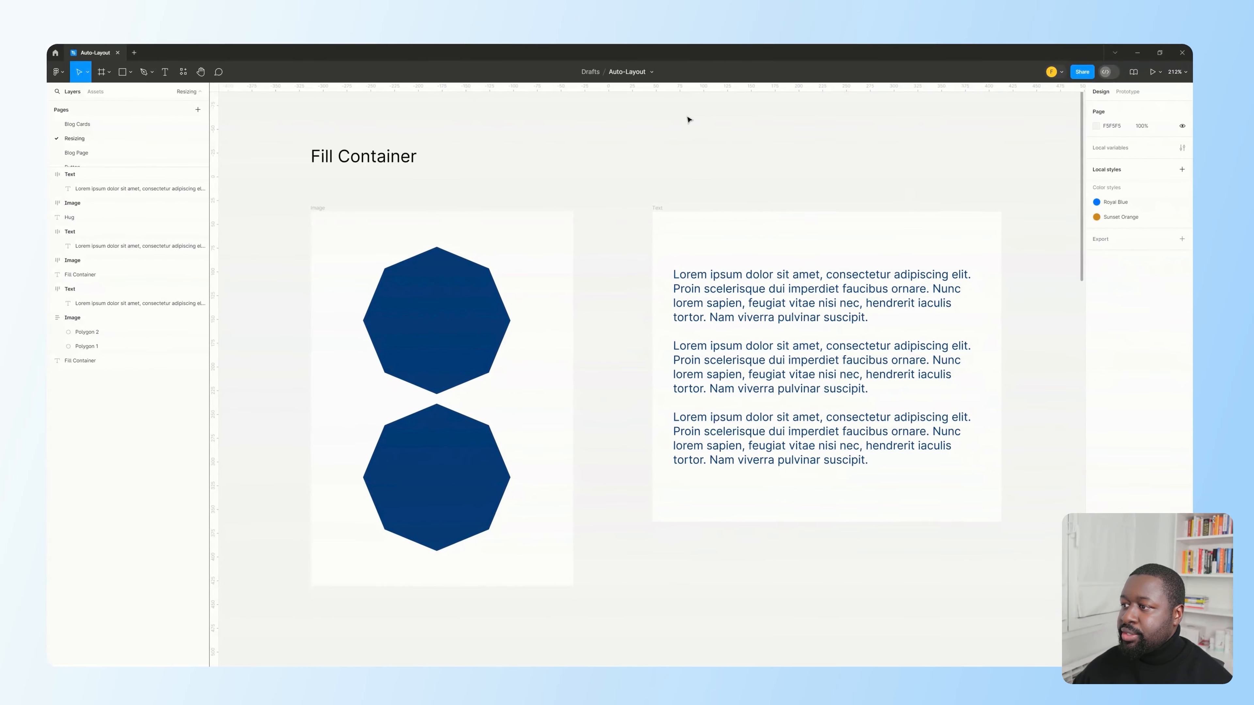
click(660, 208)
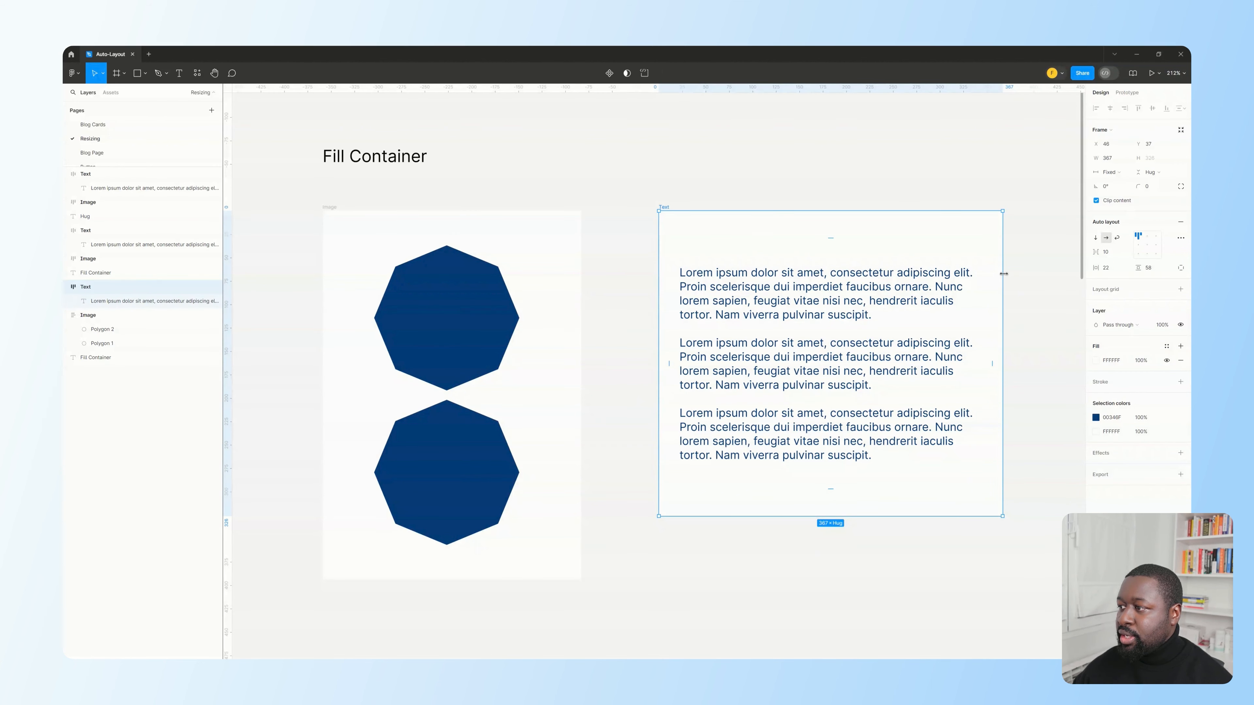
drag(1004, 274, 950, 310)
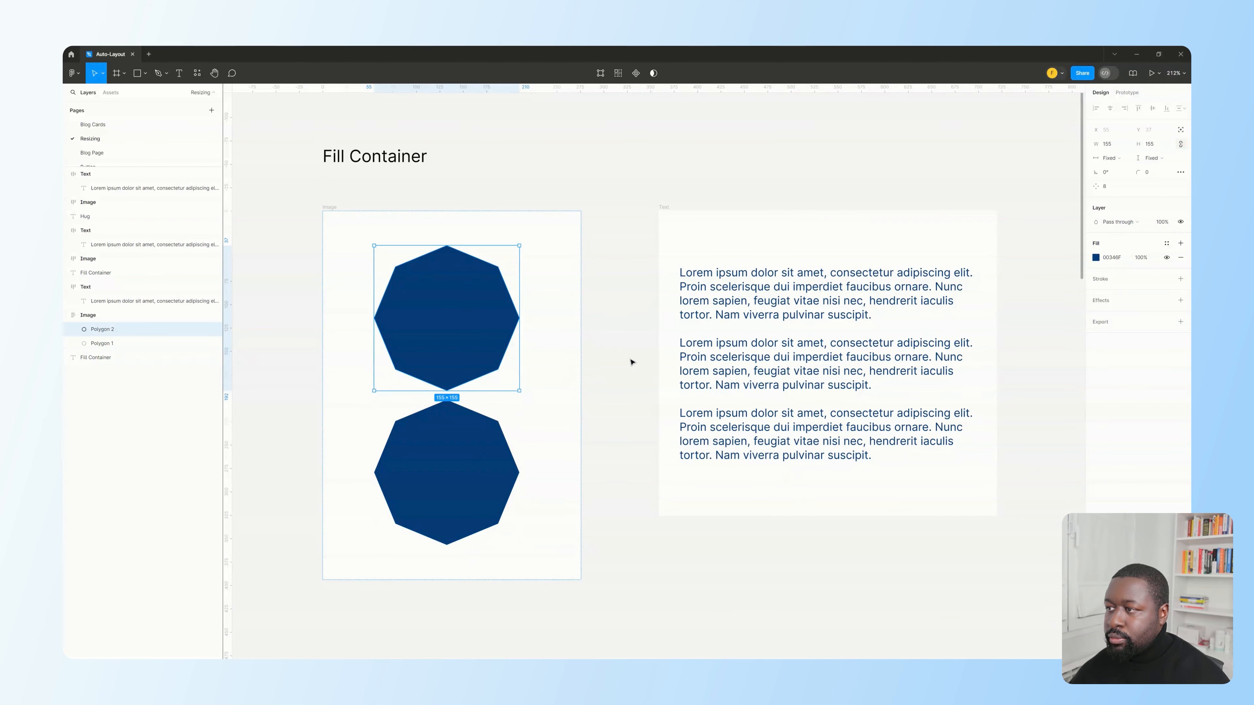
- Set the width of both dark blue octagons to Fill container and resize their Image frame from its side edge
shift+click(487, 443)
click(1111, 158)
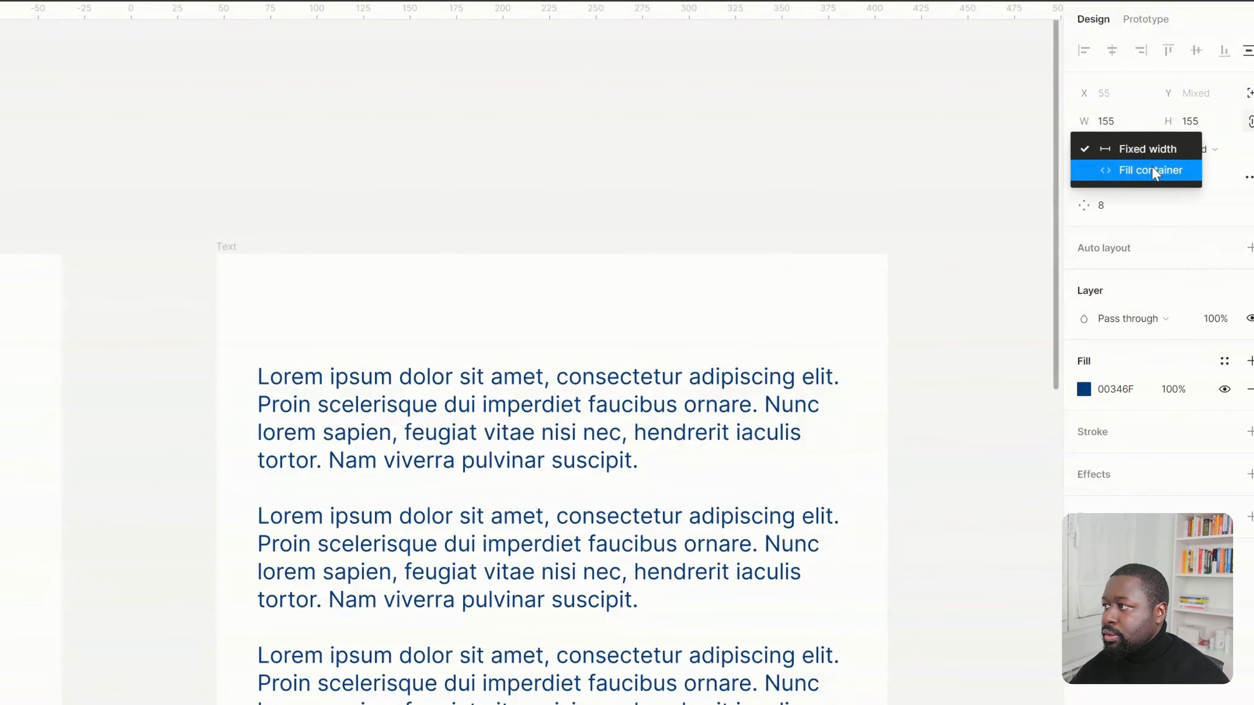
click(1130, 167)
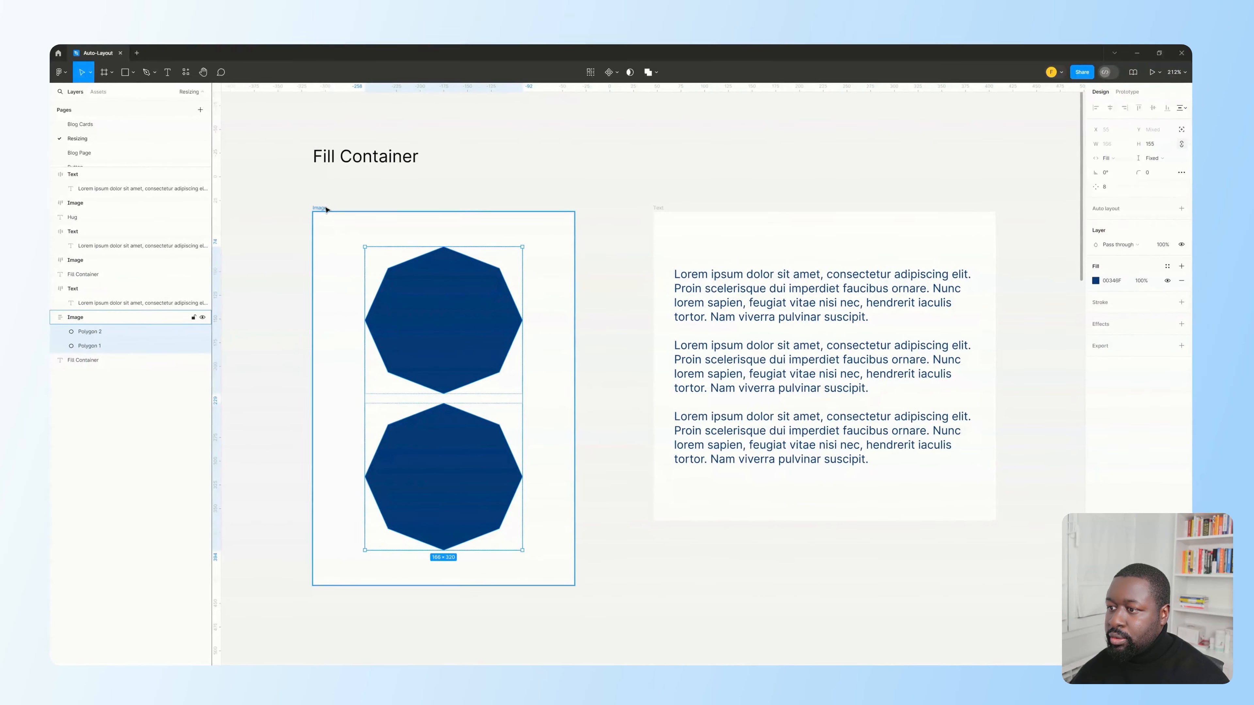
click(327, 209)
mouse_move(582, 541)
mouse_down()
mouse_move(647, 541)
mouse_move(555, 542)
mouse_move(632, 542)
mouse_move(576, 542)
mouse_up()
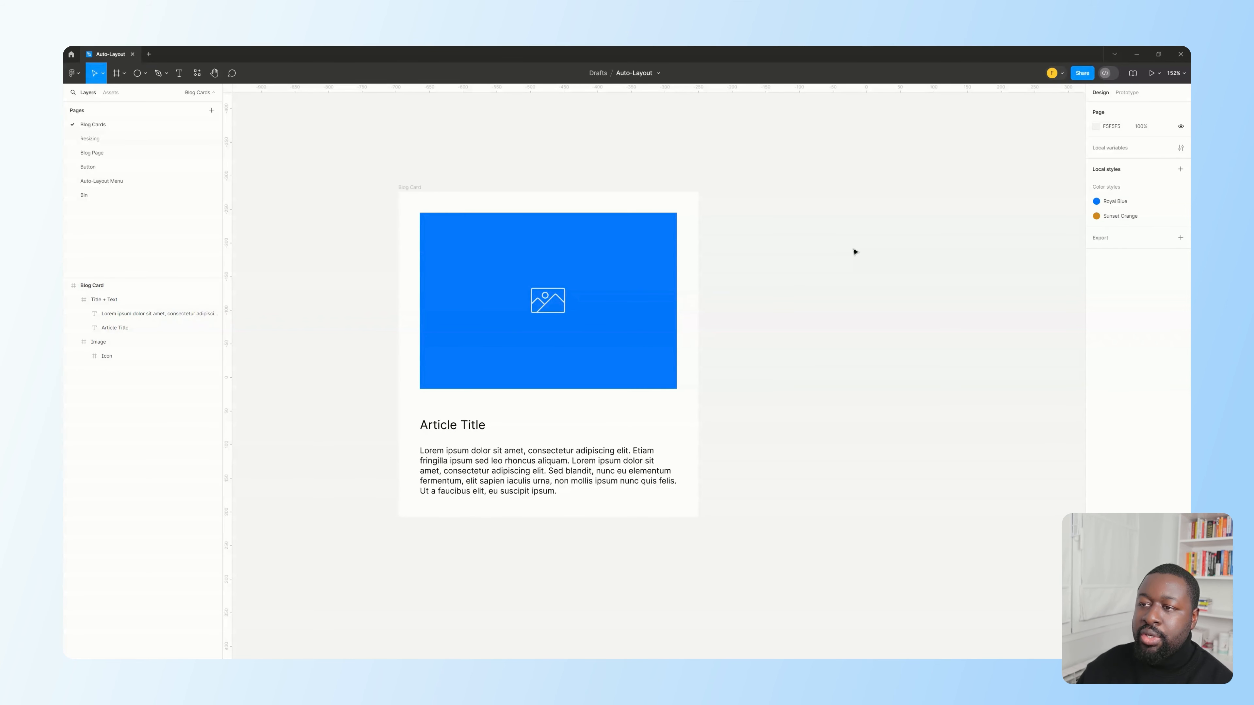
- Add auto layout to the Blog Card frame on the Blog Cards page and to its nested Title + Text frame
click(414, 188)
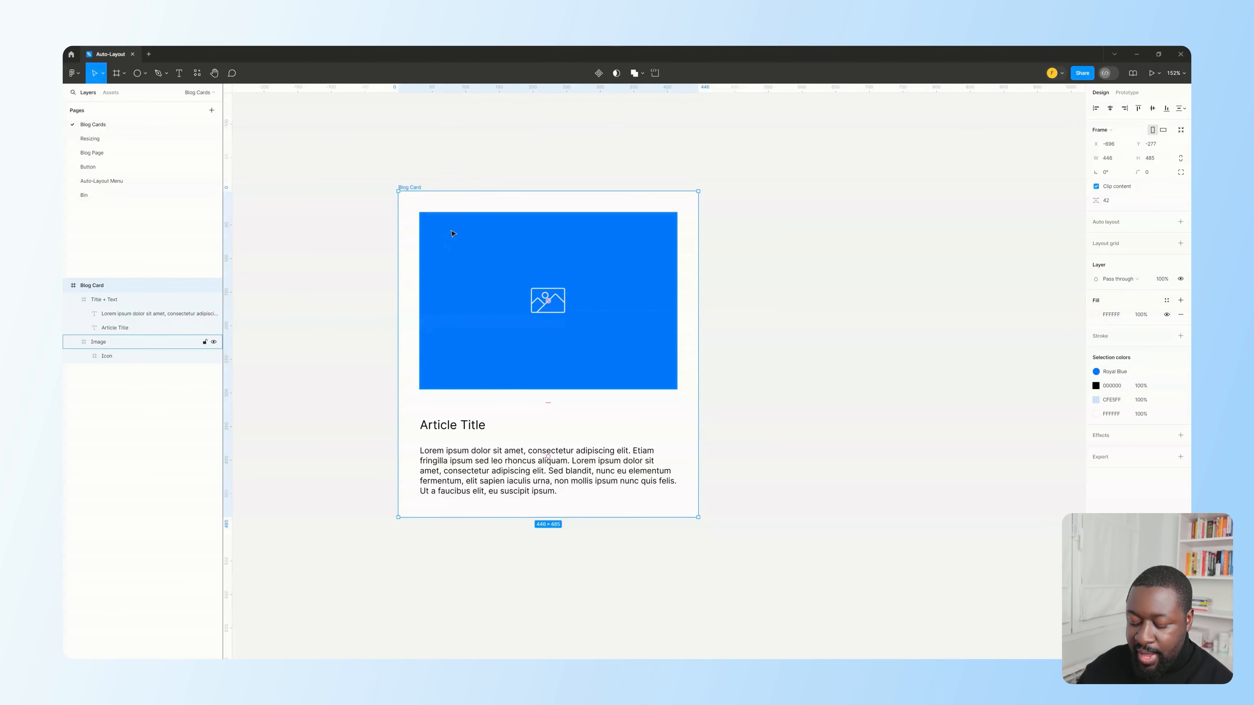
key(shift+a)
click(806, 308)
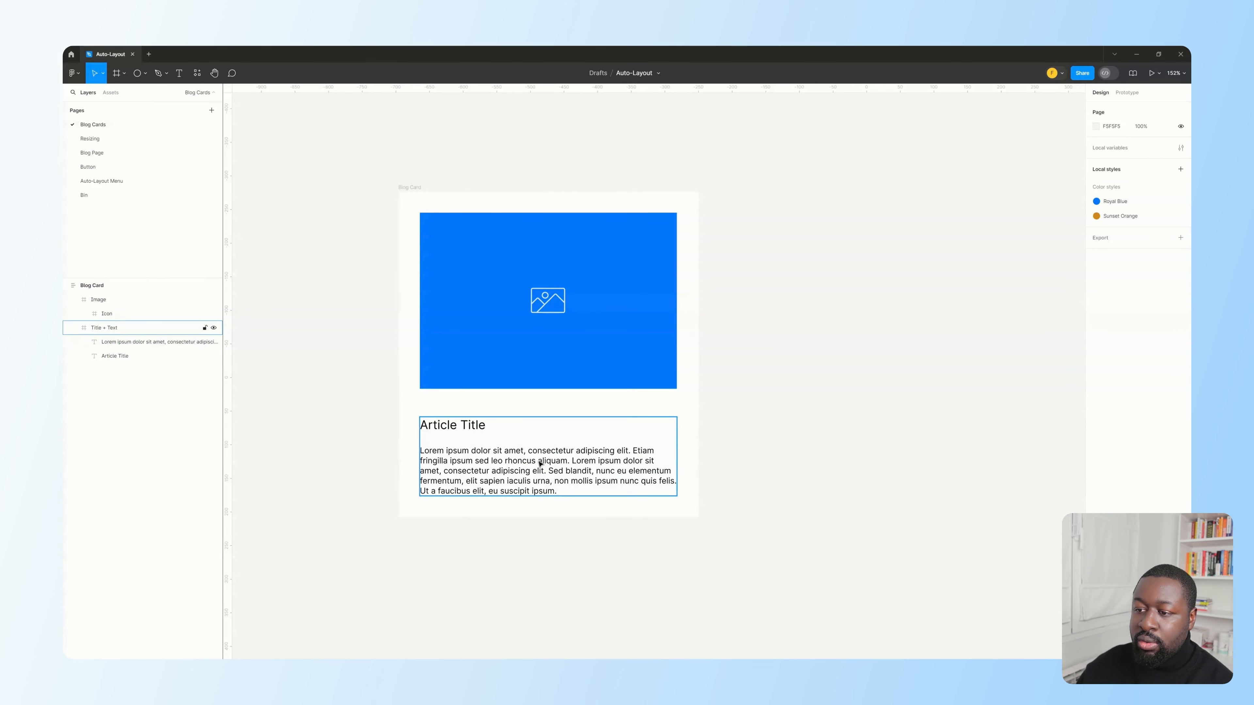
click(543, 460)
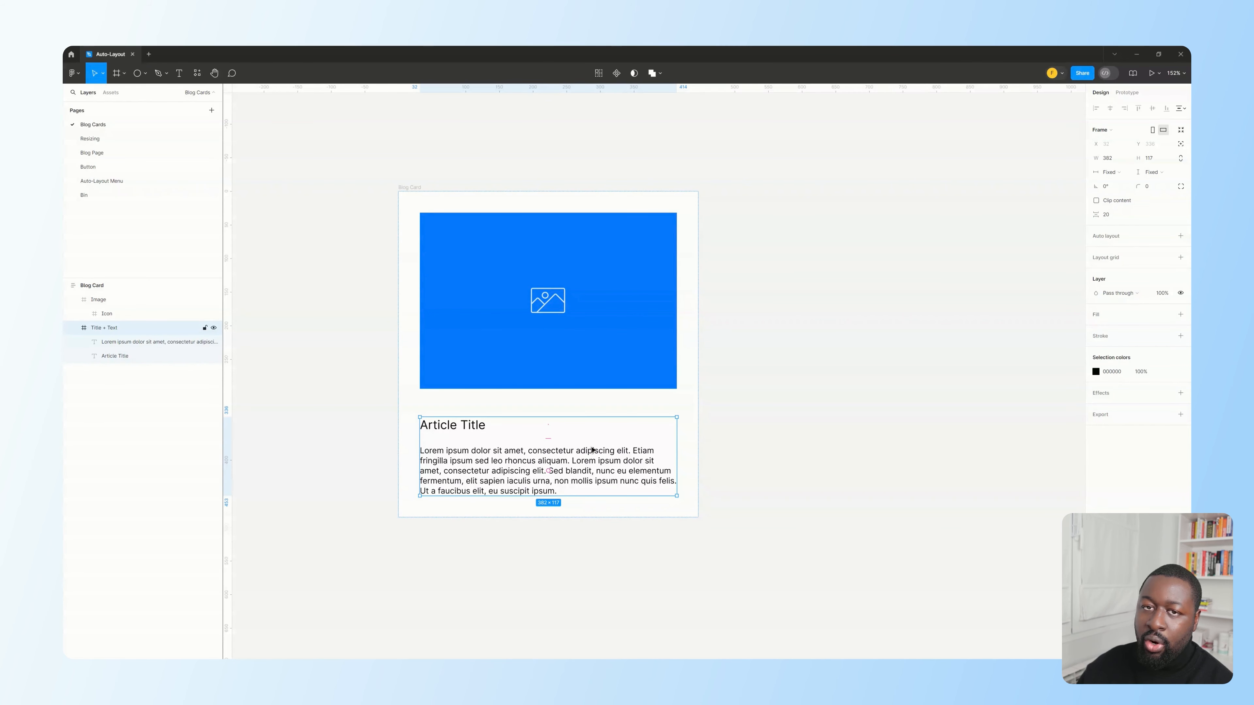
key(shift+a)
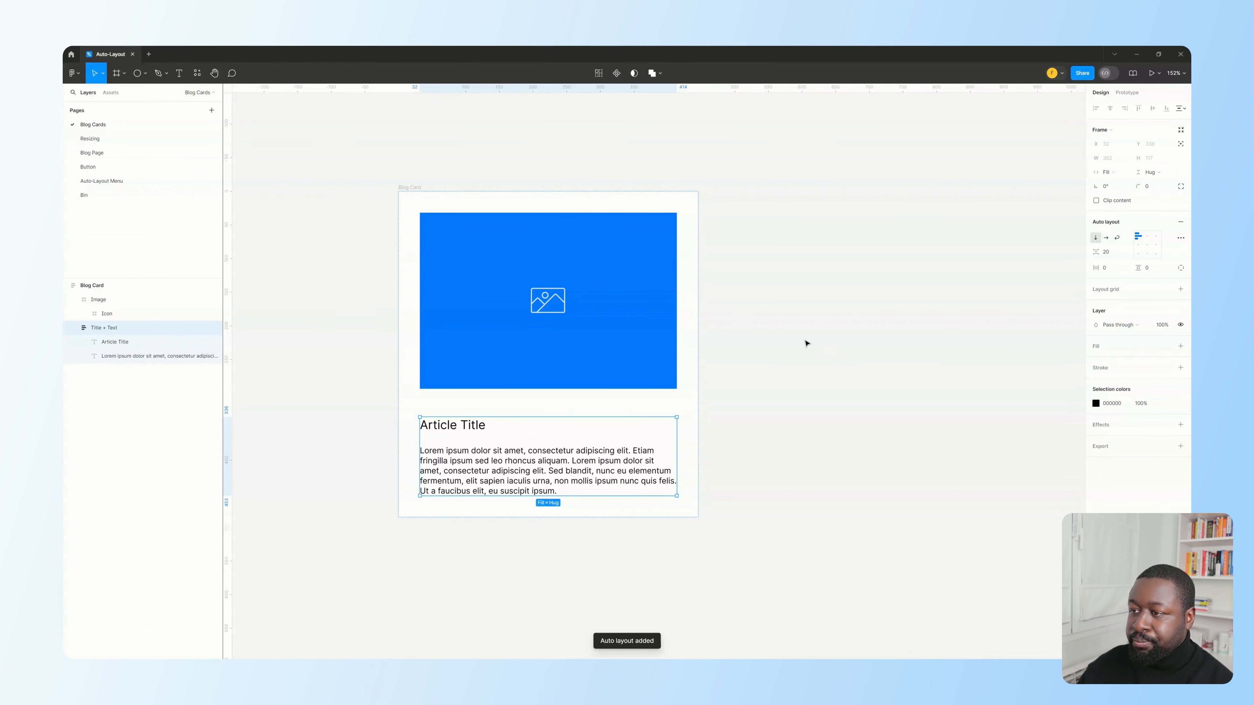
click(423, 154)
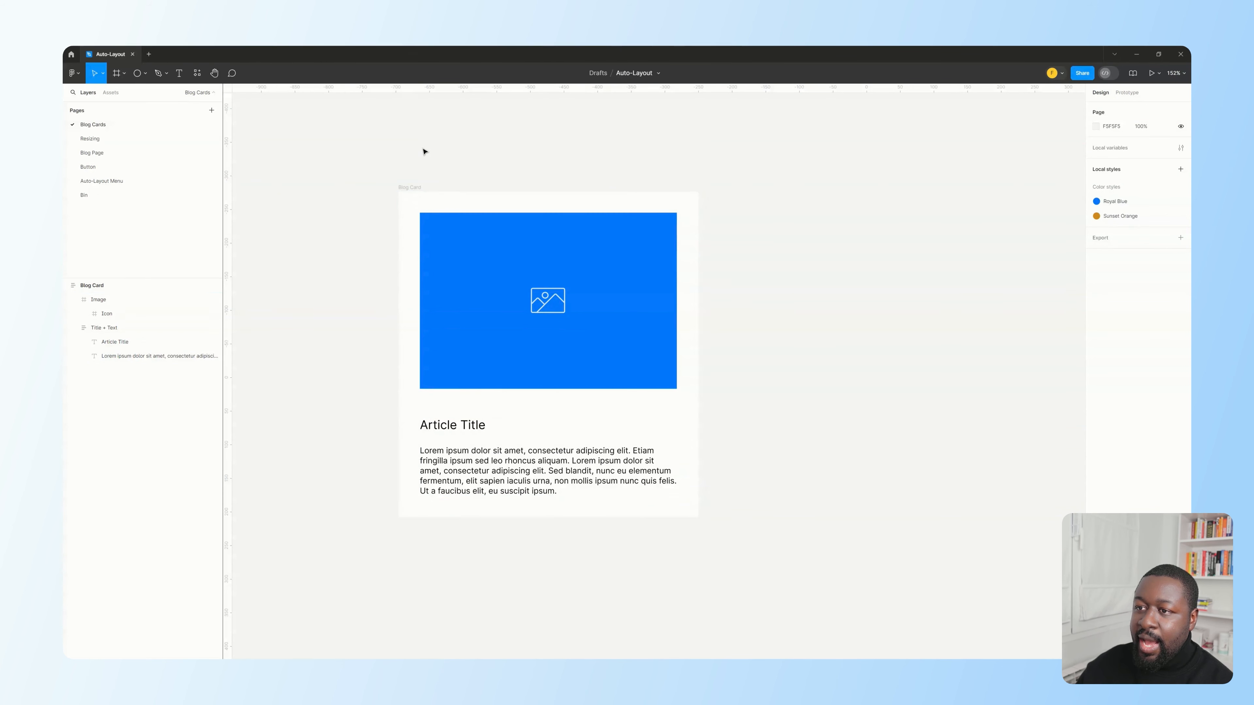
- Set the blue Image frame's width to Fill container and test stretching the Blog Card frame from its side edge
click(413, 191)
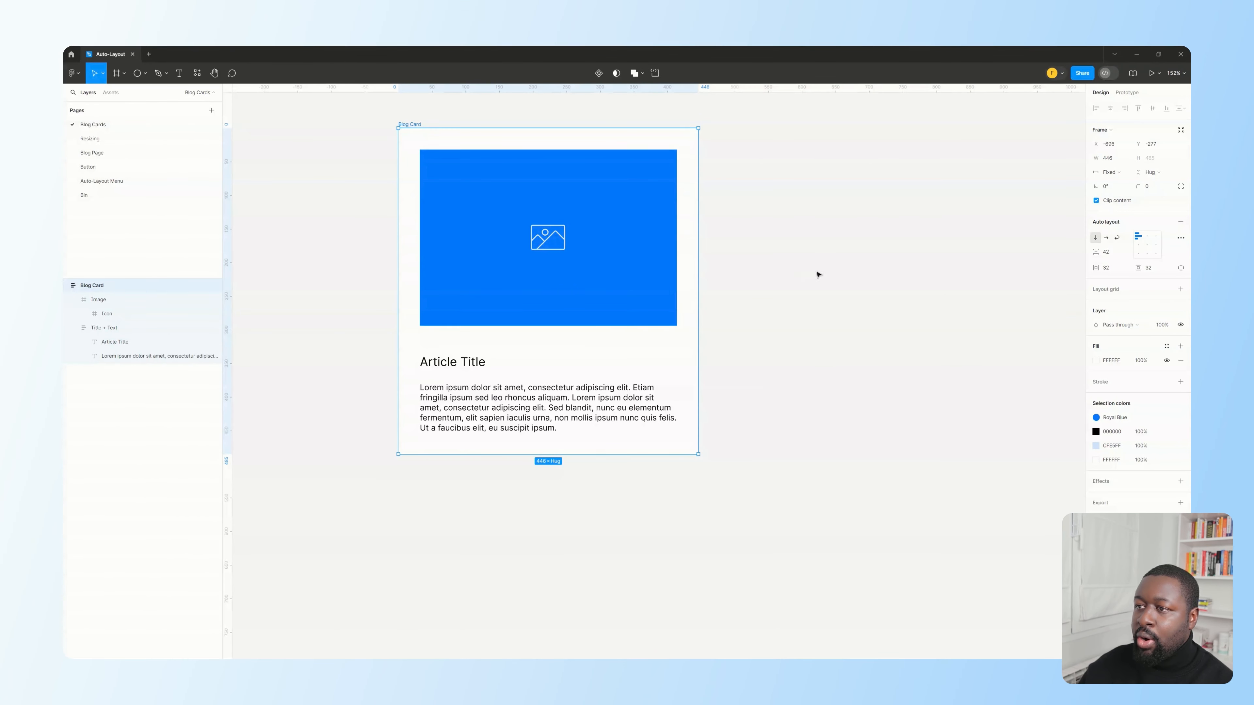
click(614, 241)
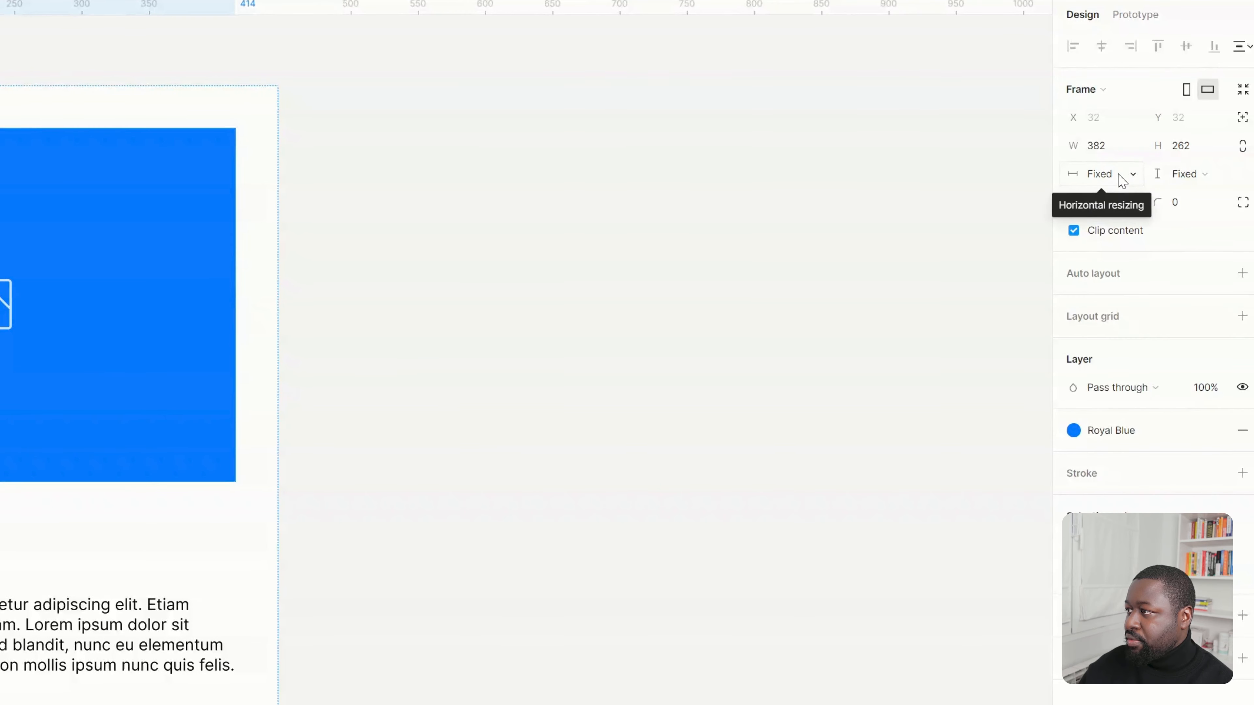
click(1118, 174)
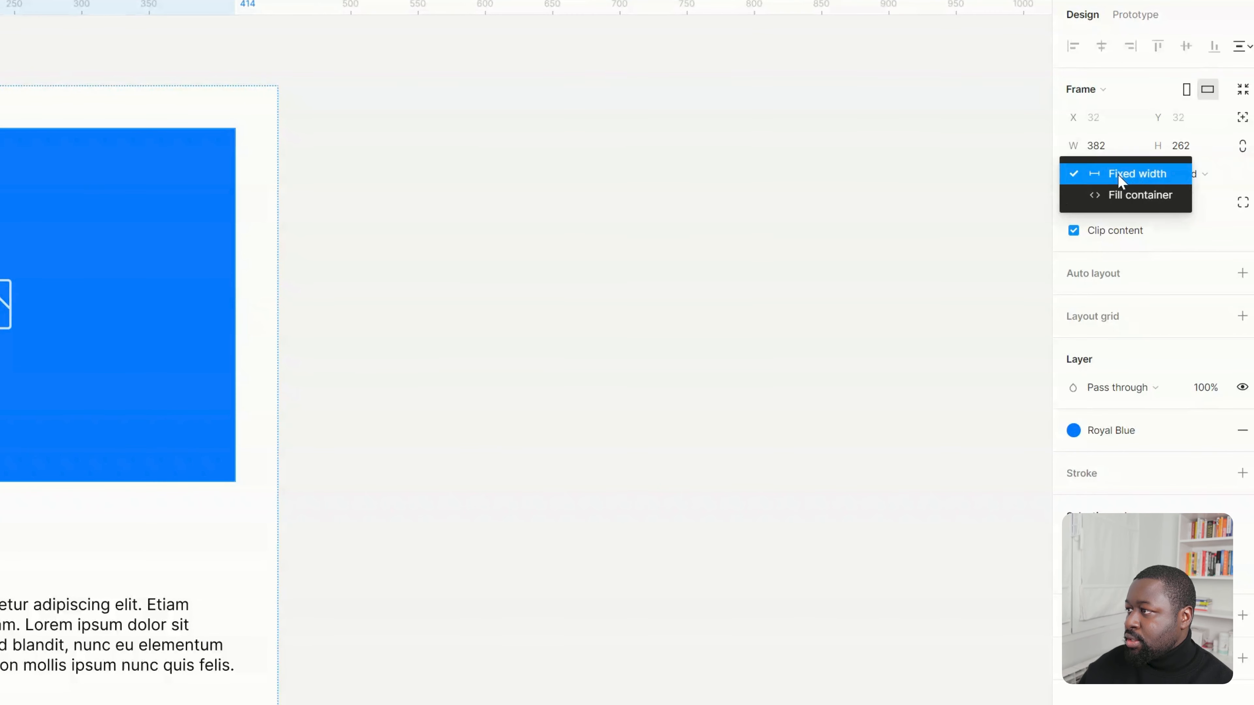
click(1137, 201)
click(619, 233)
click(54, 103)
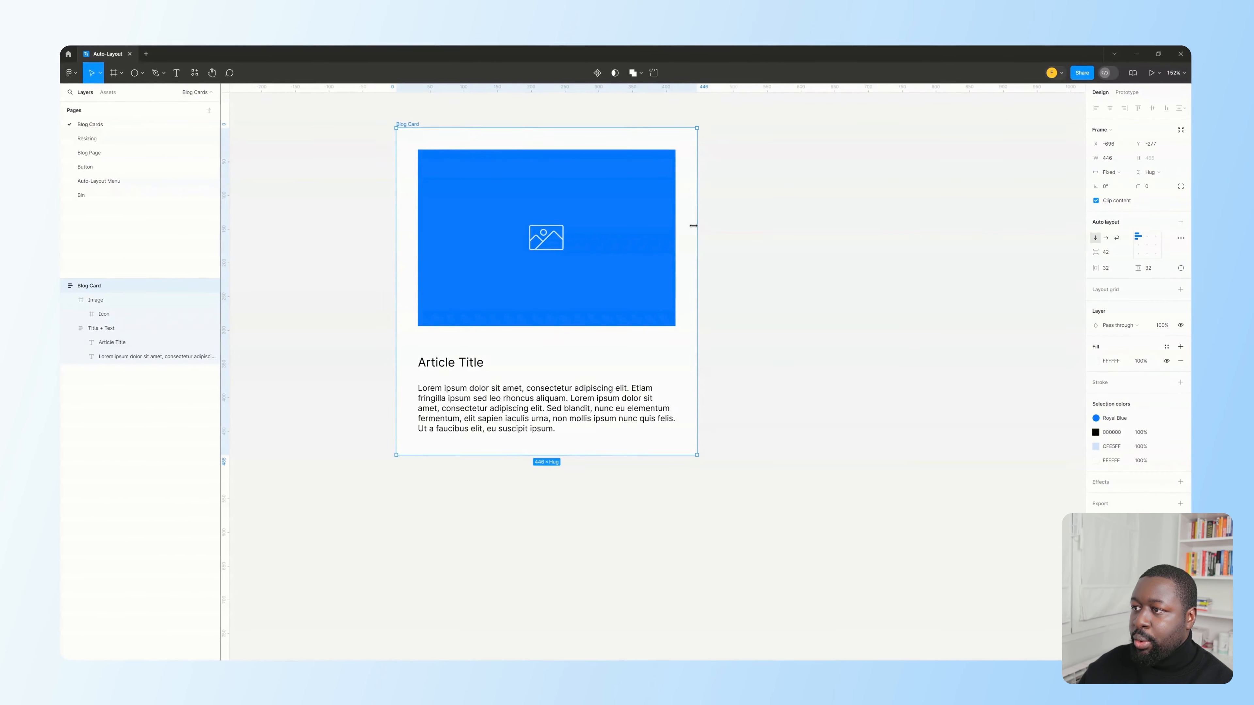
drag(695, 225, 777, 245)
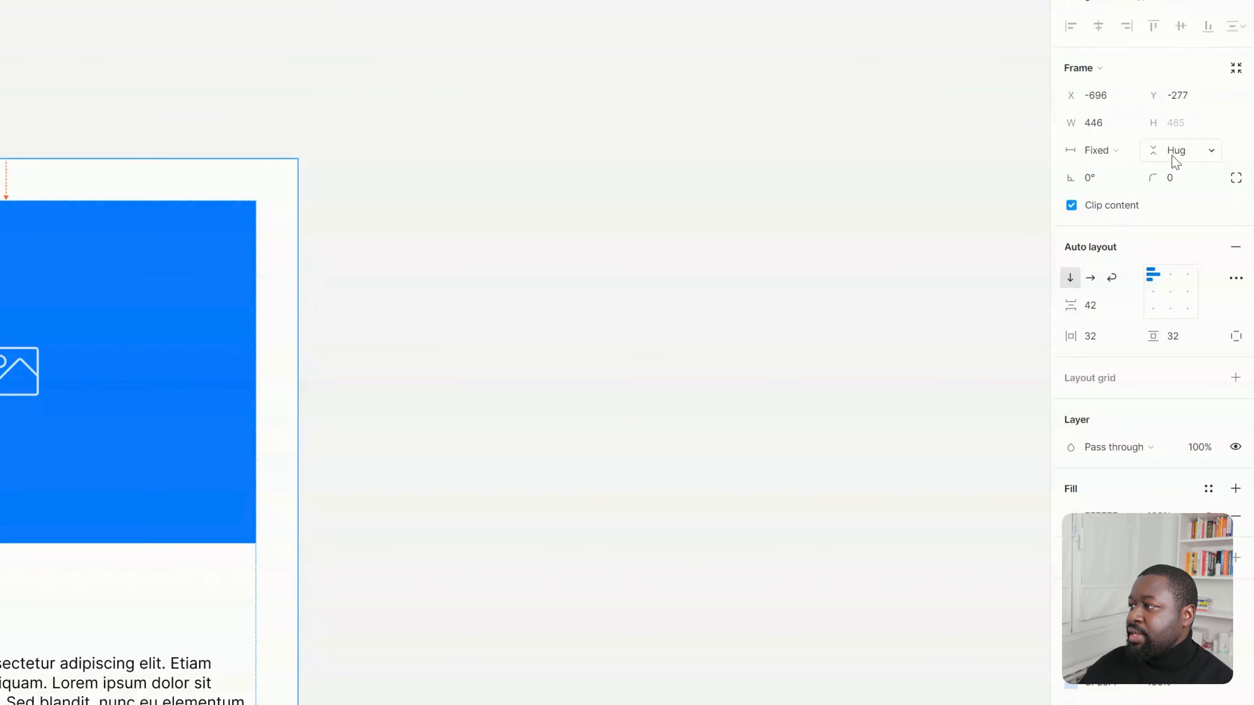
- Duplicate the lorem ipsum paragraph four times inside the Blog Card's Title + Text frame
click(136, 701)
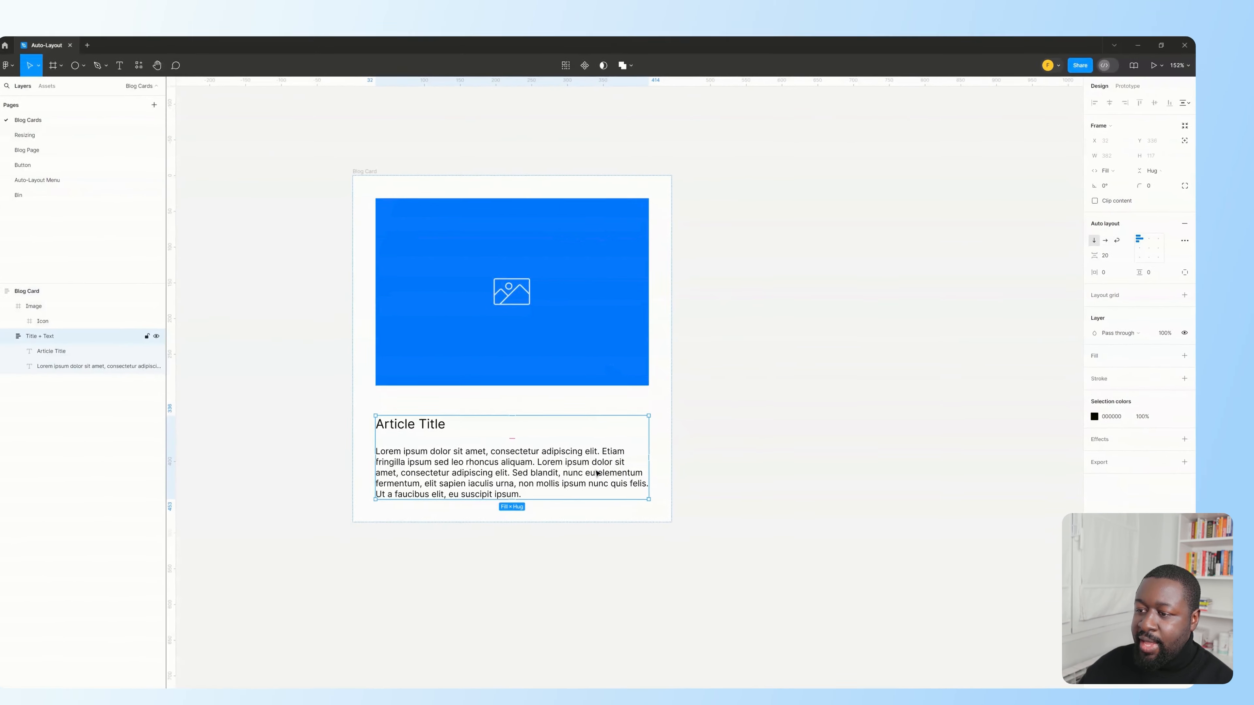
double_click(136, 701)
key(ctrl+d)
key(ctrl+d)
scroll(738, 400, down, 1)
key(ctrl+d)
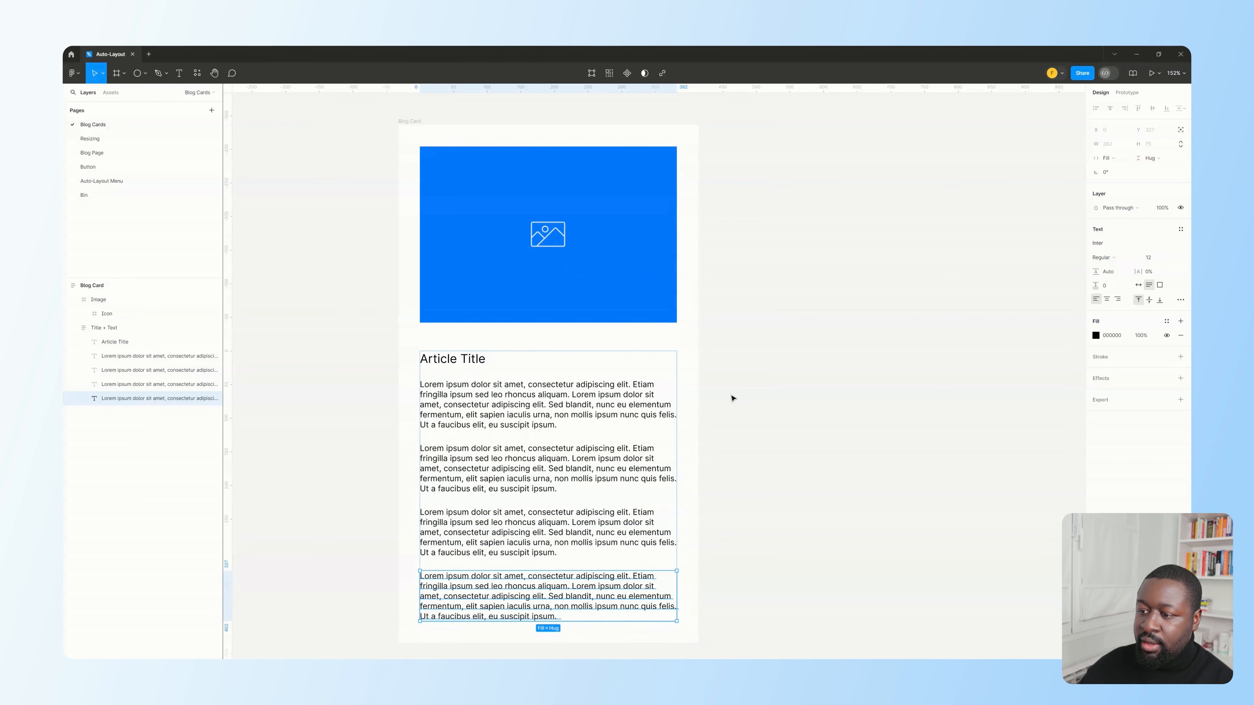
scroll(733, 399, down, 3)
key(ctrl+d)
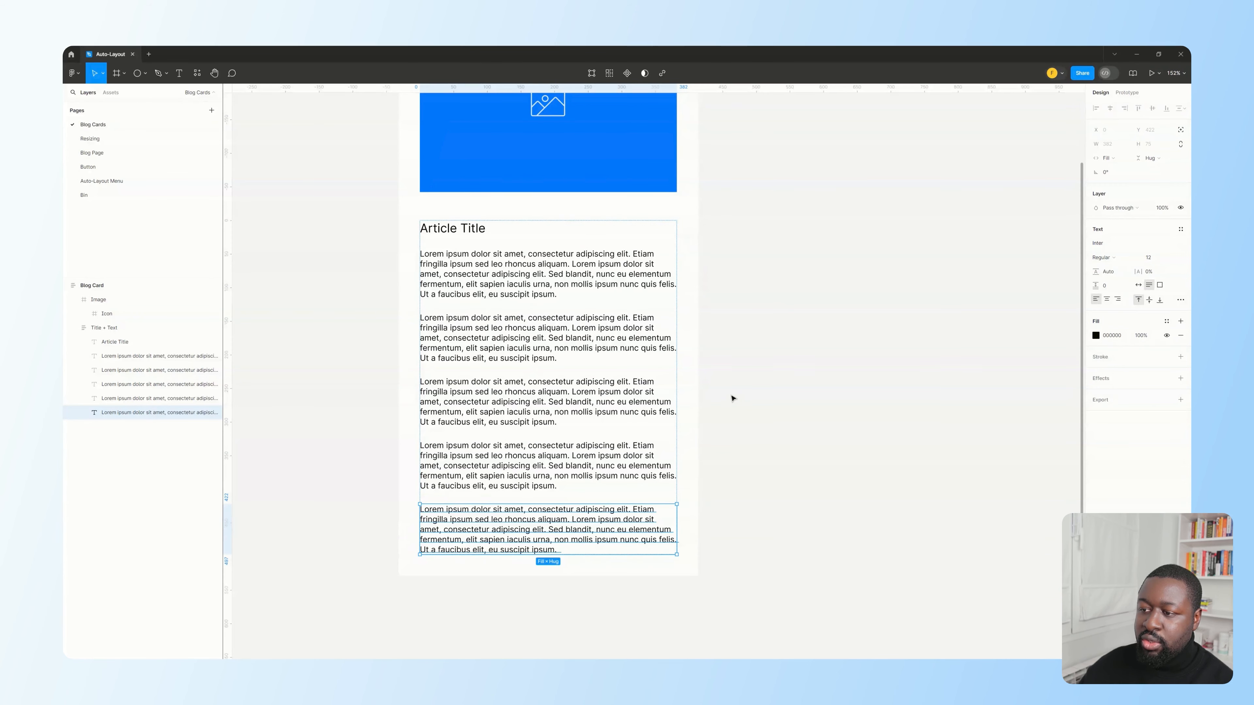